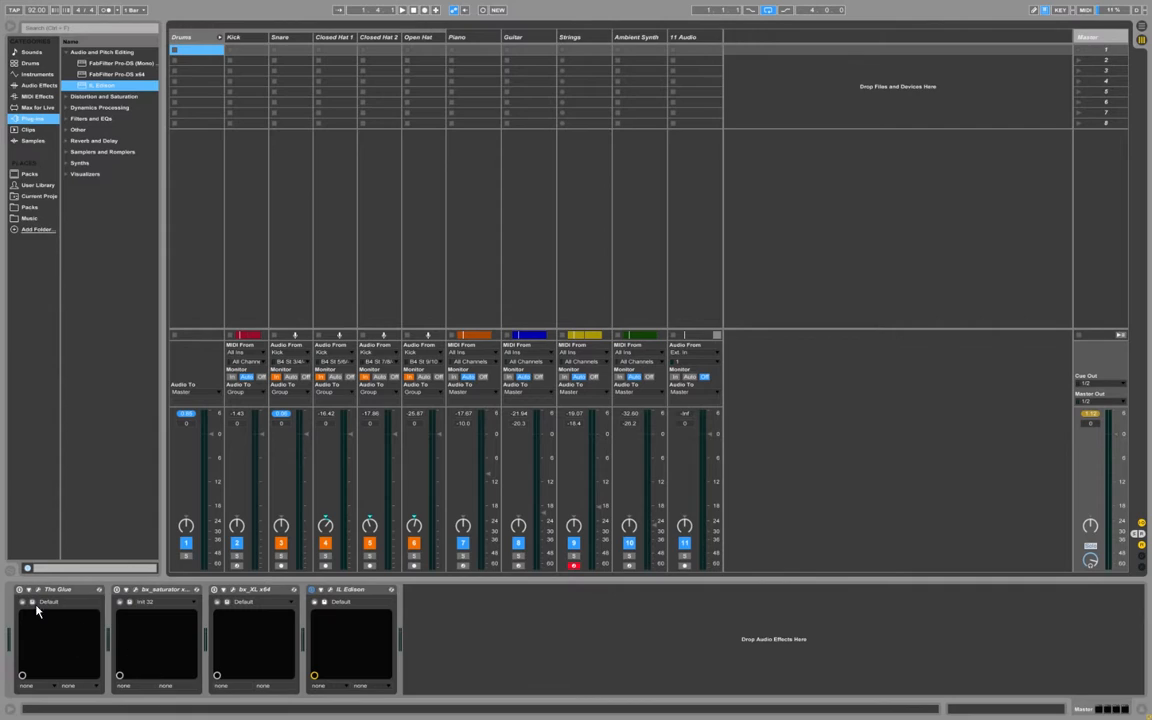
- Arm the IL Edison recorder on the master track for recording and close its window
{"action": "left_click", "coordinate": [62, 590]}
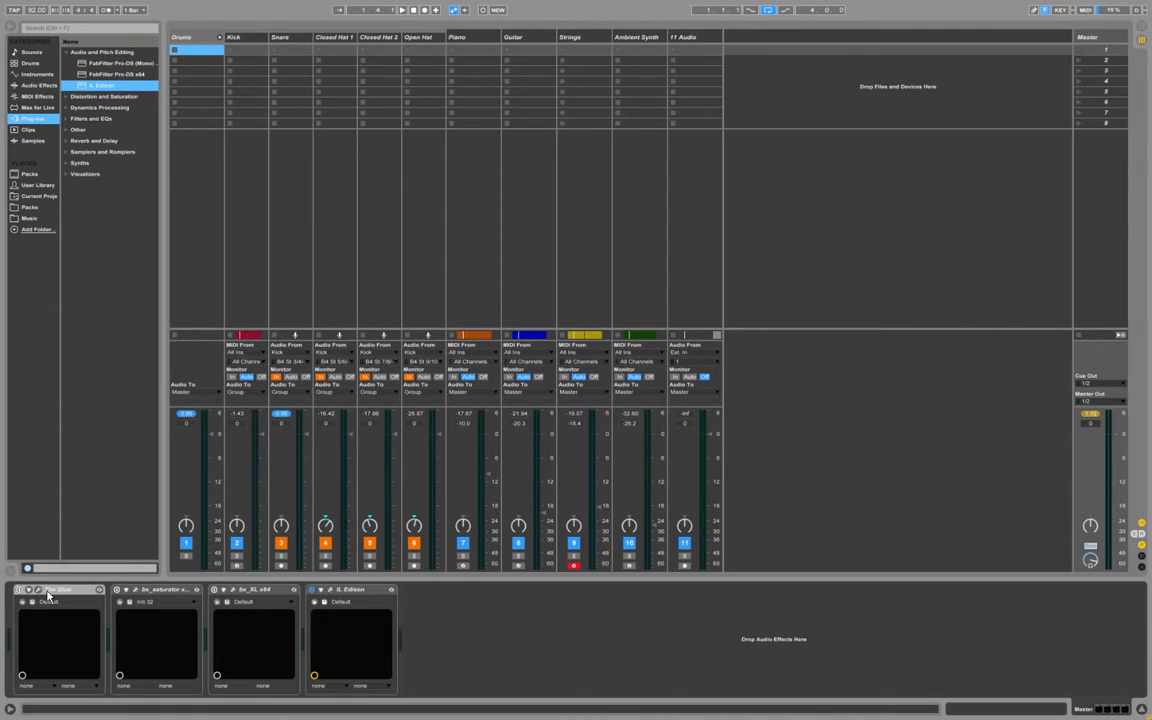
{"action": "left_click", "coordinate": [168, 601]}
{"action": "left_click", "coordinate": [266, 598]}
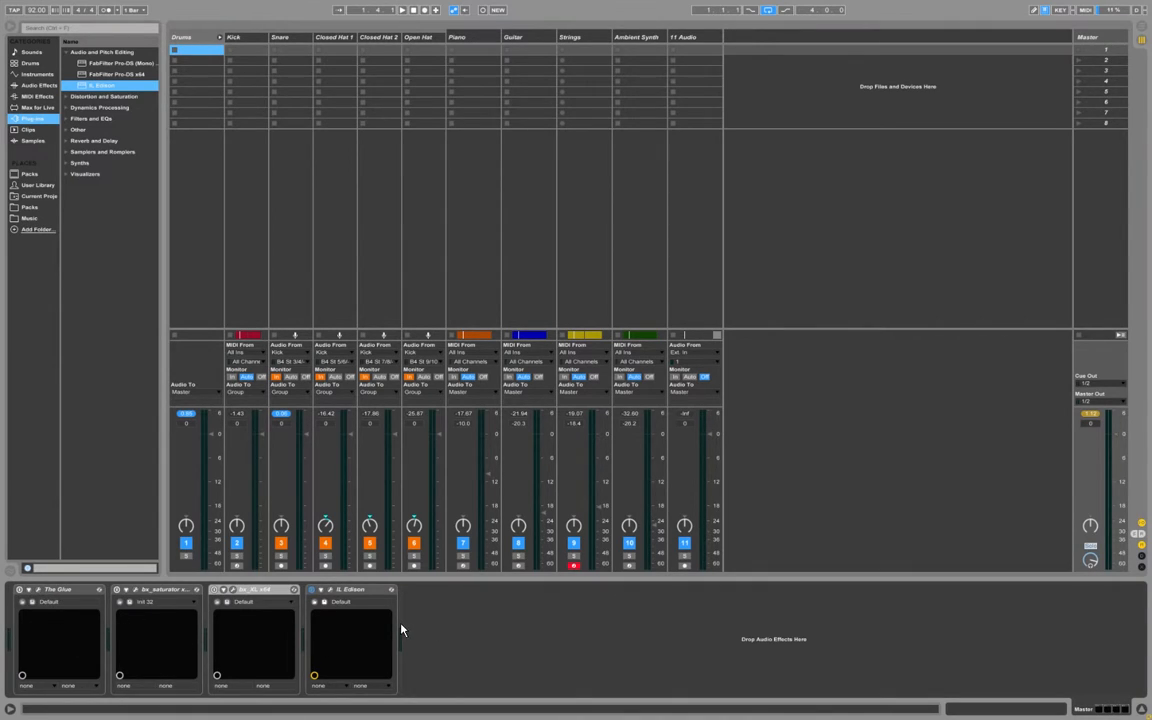
{"action": "left_click", "coordinate": [331, 590]}
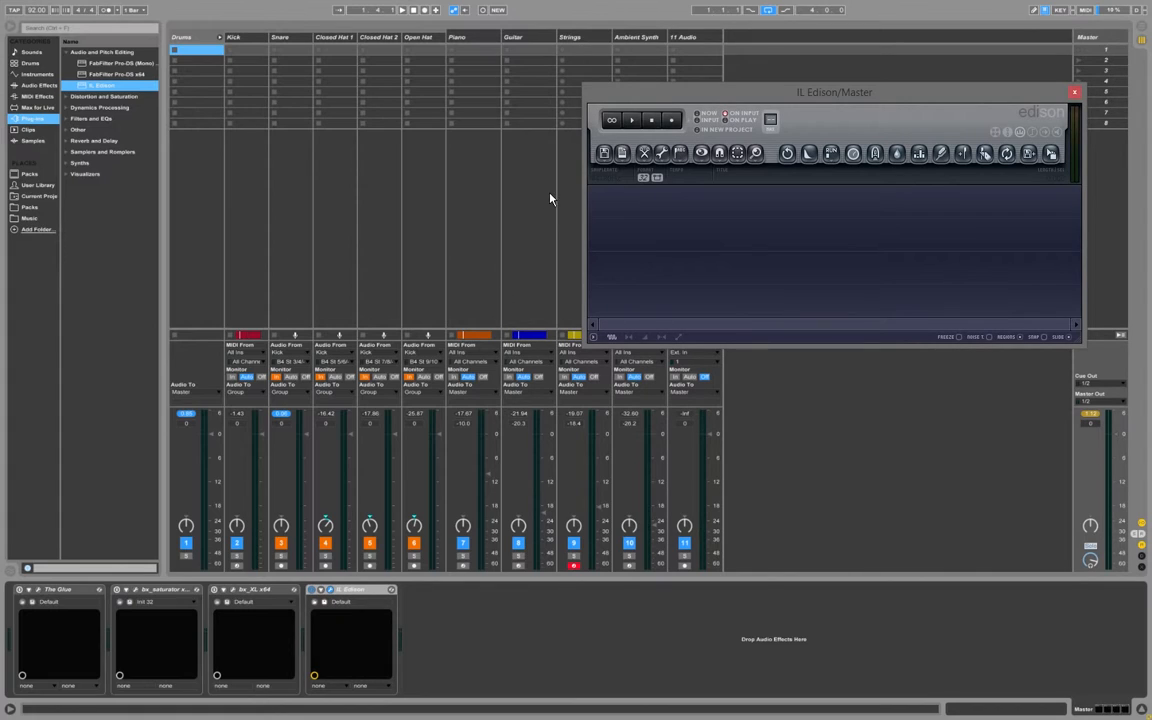
{"action": "left_click_drag", "start_coordinate": [695, 92], "coordinate": [678, 108]}
{"action": "left_click", "coordinate": [659, 138]}
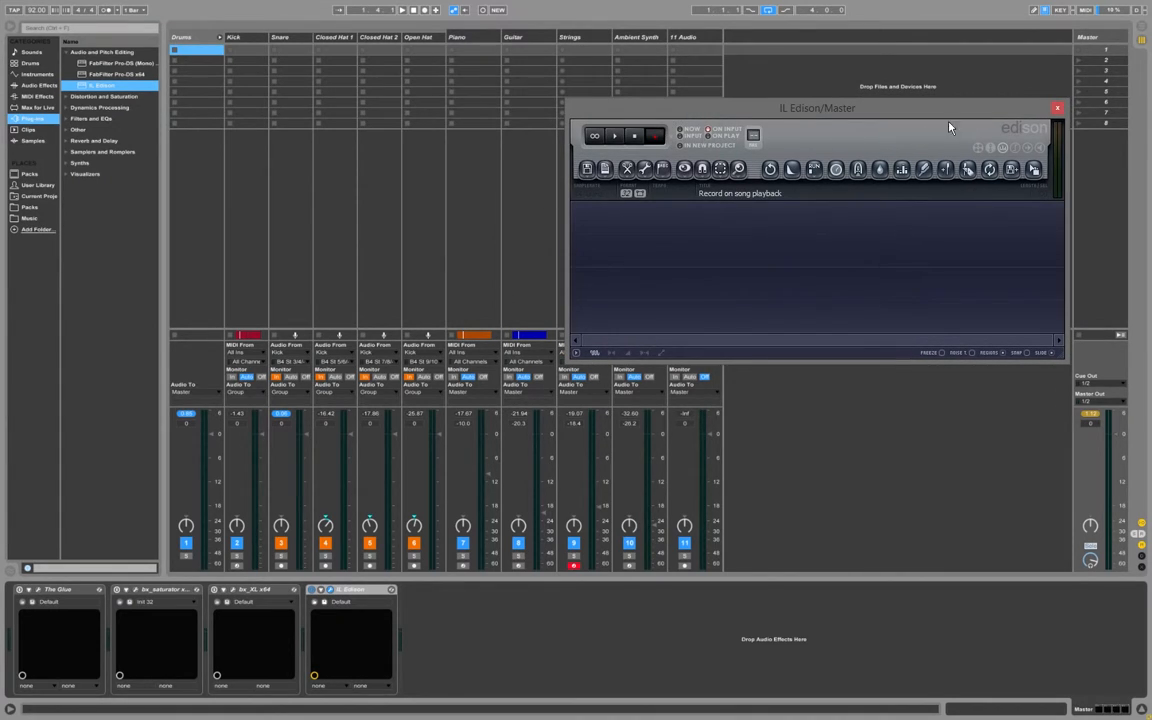
{"action": "left_click", "coordinate": [1057, 108]}
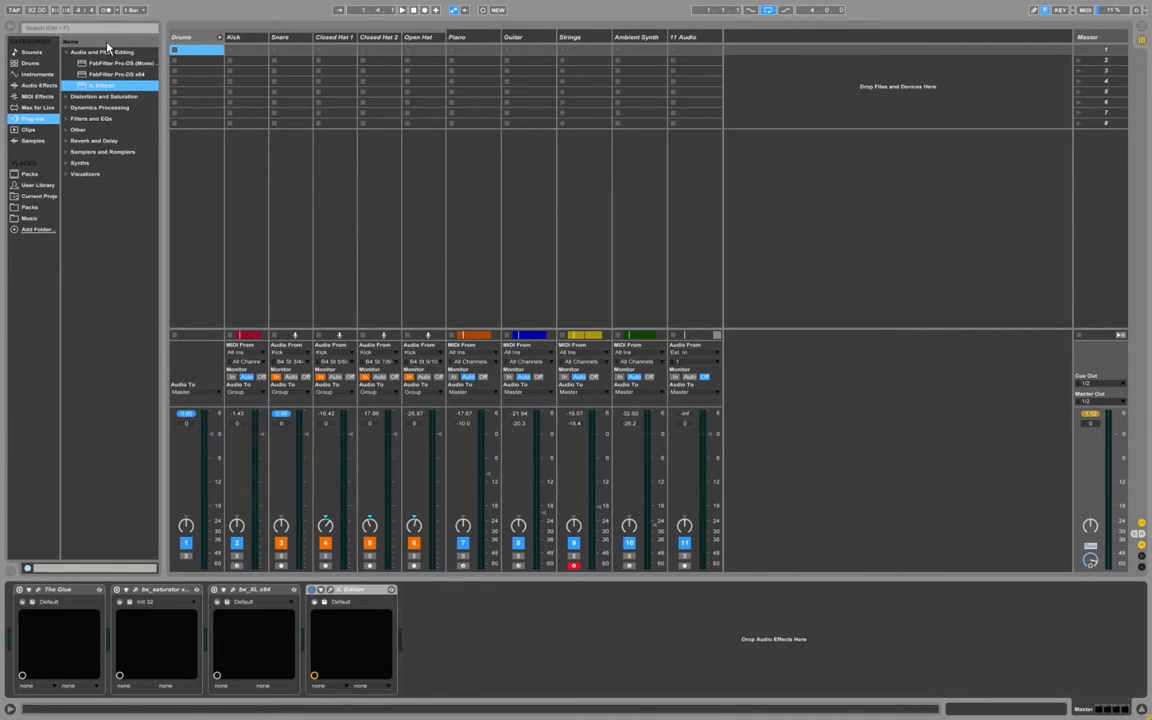
- Enable The Glue compressor on the Drums group and open its window
{"action": "left_click", "coordinate": [186, 41]}
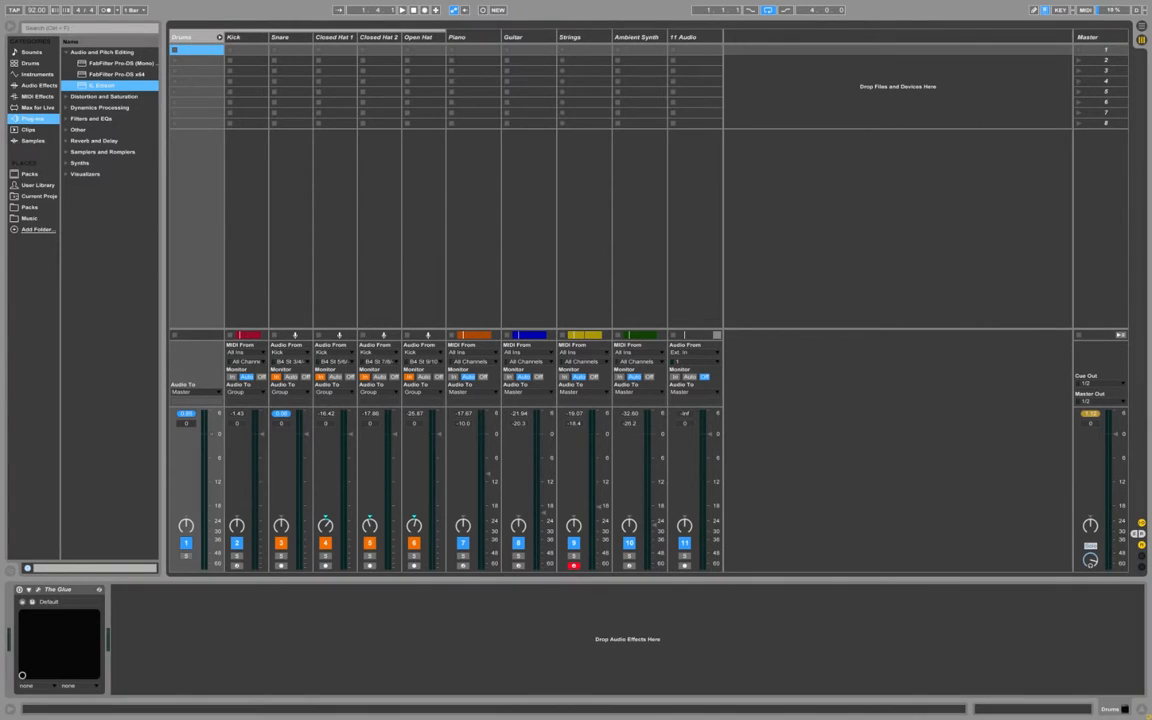
{"action": "left_click", "coordinate": [193, 185]}
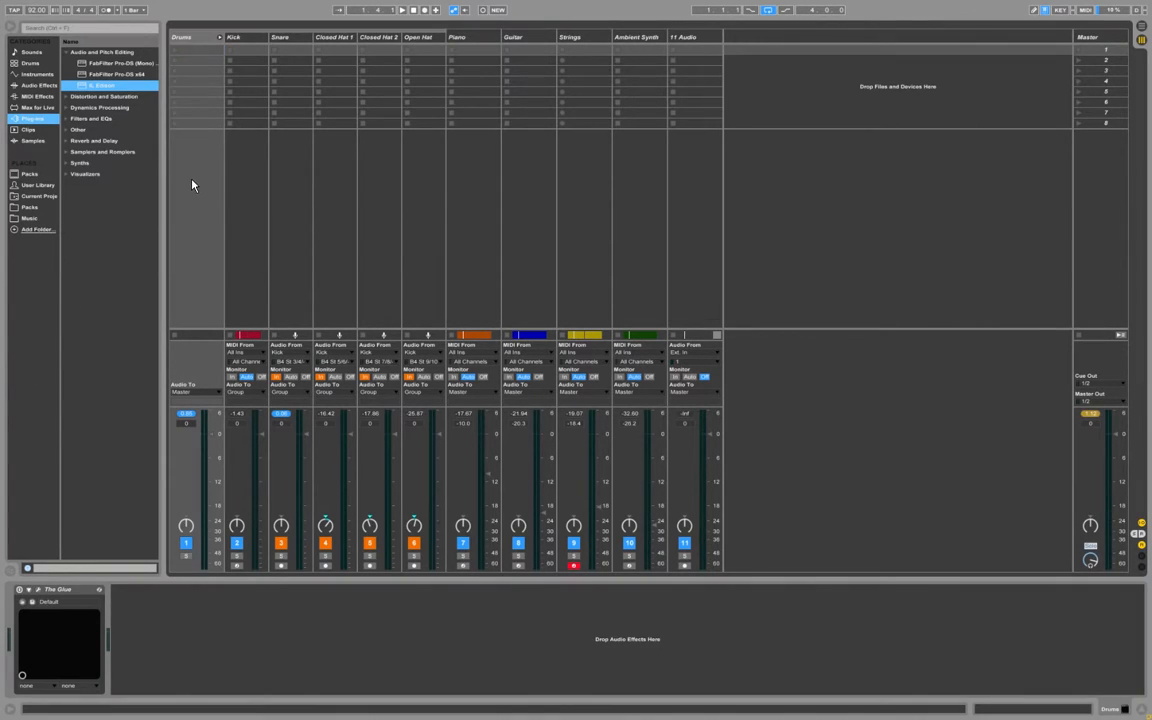
{"action": "left_click", "coordinate": [27, 591]}
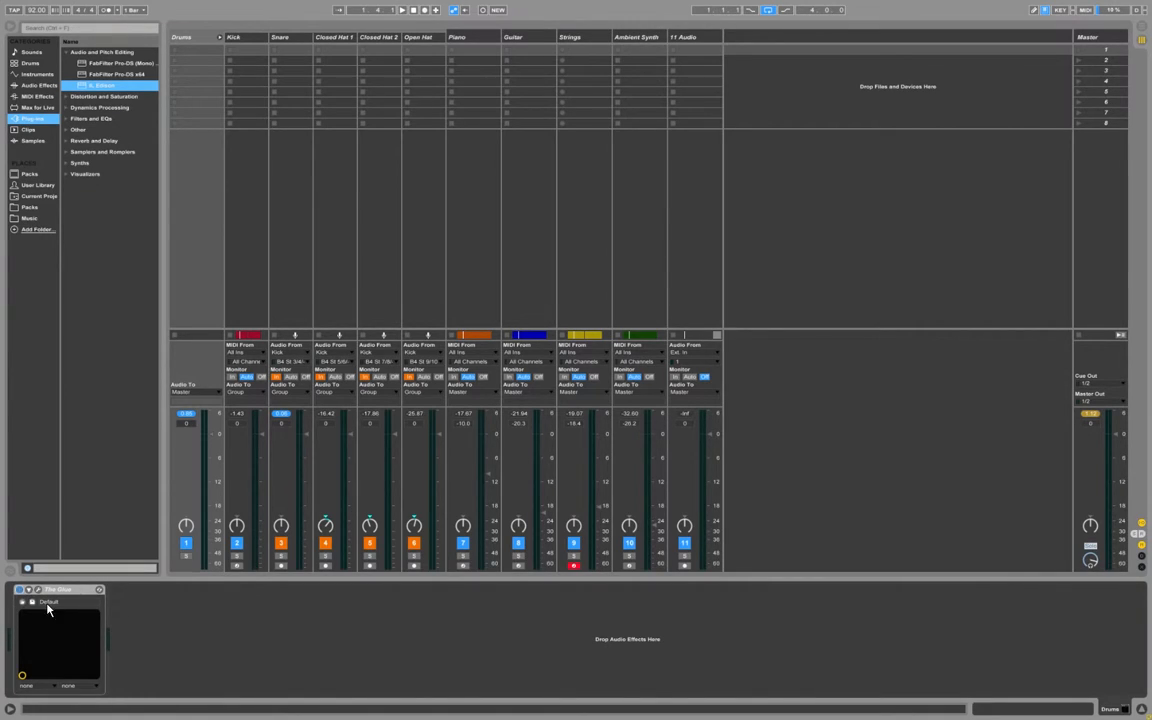
{"action": "left_click", "coordinate": [37, 590]}
- Play the song with the Drums group soloed, and place The Glue's window clear of the tracks
{"action": "key", "text": "space"}
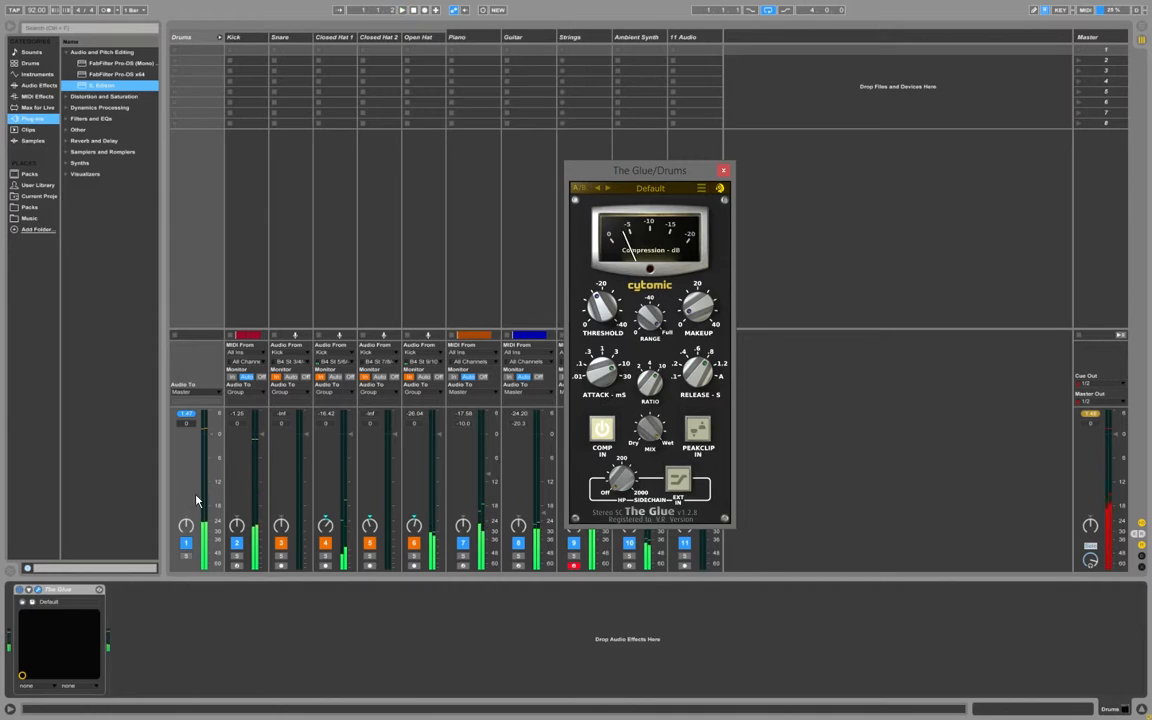
{"action": "left_click", "coordinate": [187, 556]}
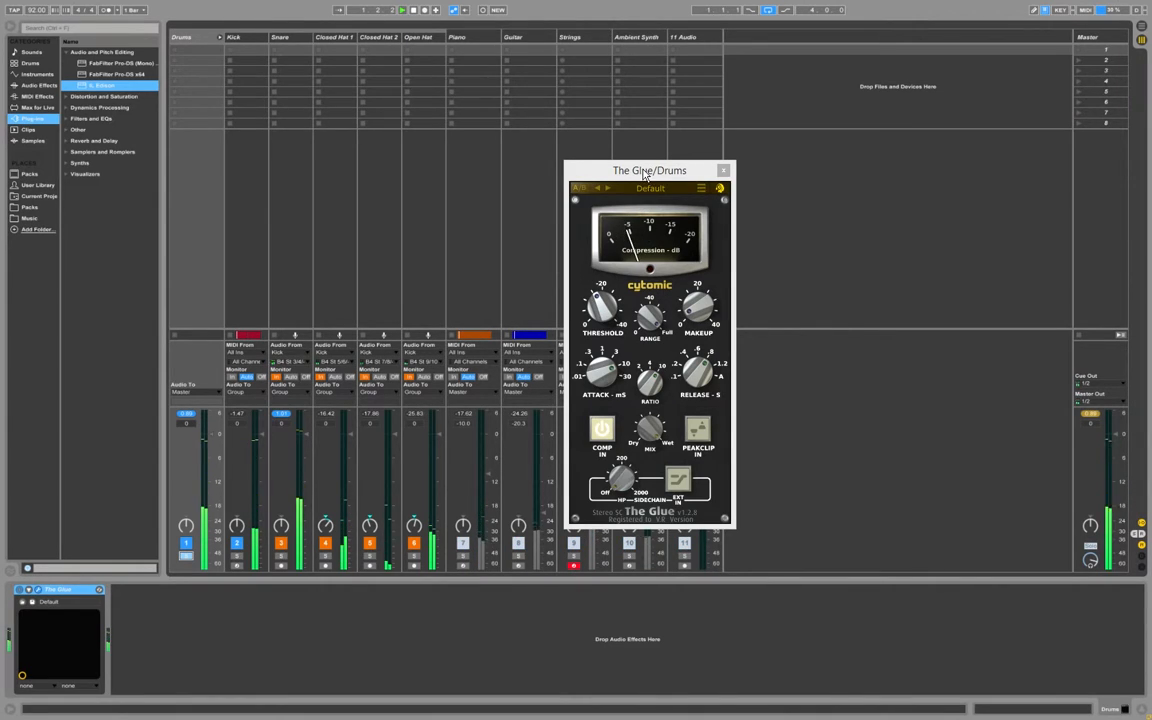
{"action": "left_click_drag", "start_coordinate": [650, 170], "coordinate": [854, 159]}
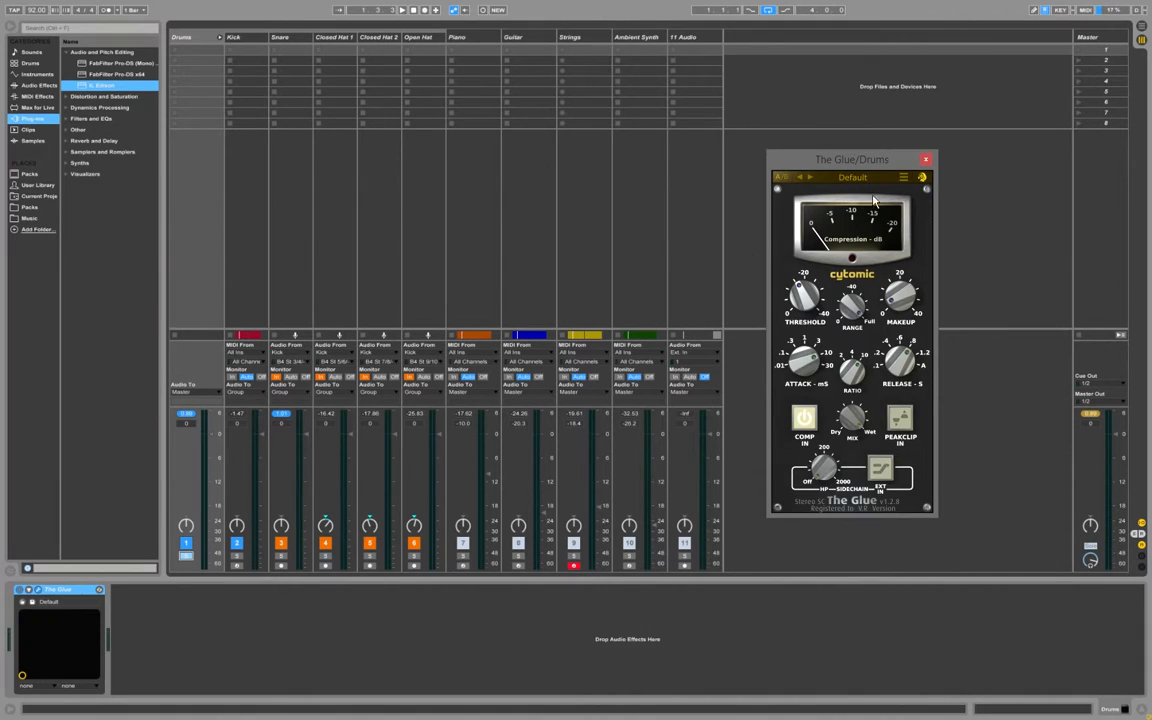
- Examine the device chains on the Kick, Snare, Closed Hat 1, Closed Hat 2 and Open Hat tracks
{"action": "left_click", "coordinate": [250, 38]}
{"action": "left_click", "coordinate": [284, 39]}
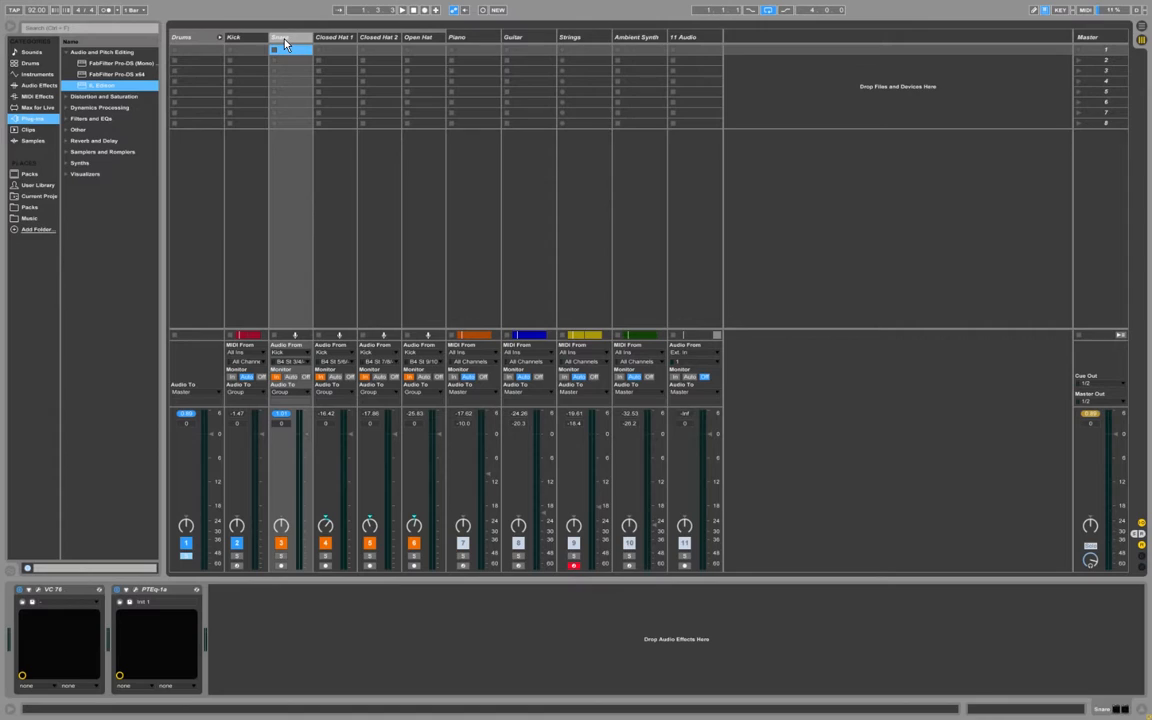
{"action": "left_click", "coordinate": [334, 40]}
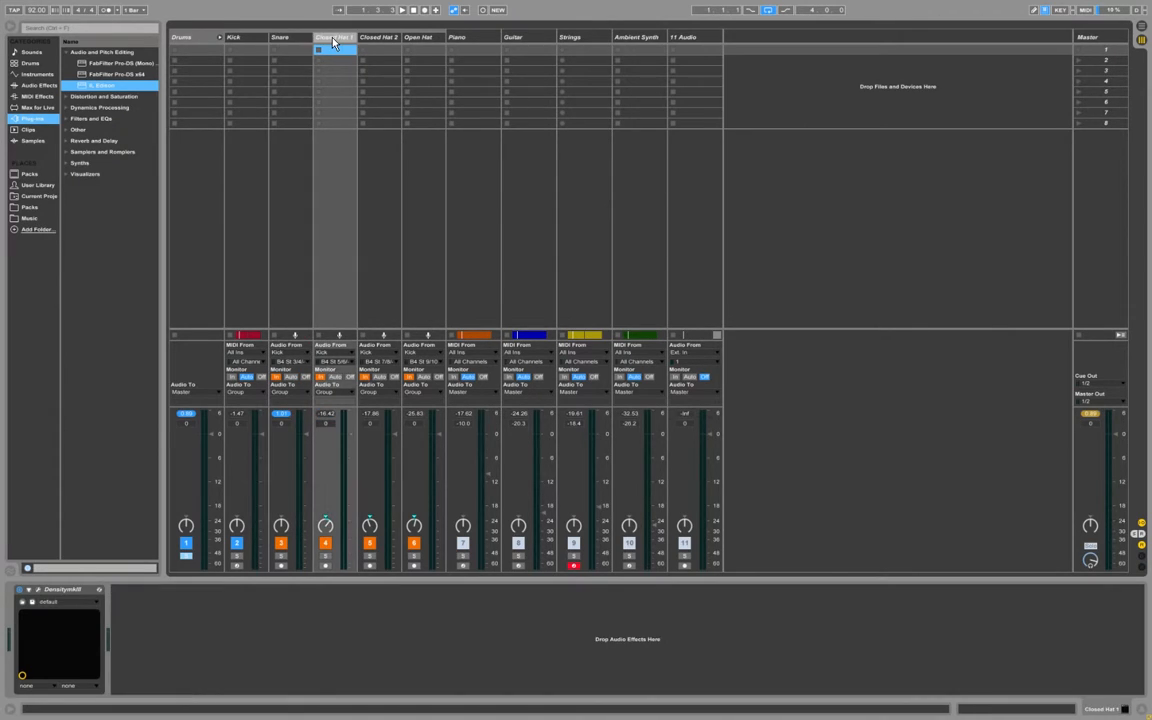
{"action": "left_click", "coordinate": [381, 42]}
{"action": "left_click", "coordinate": [418, 40]}
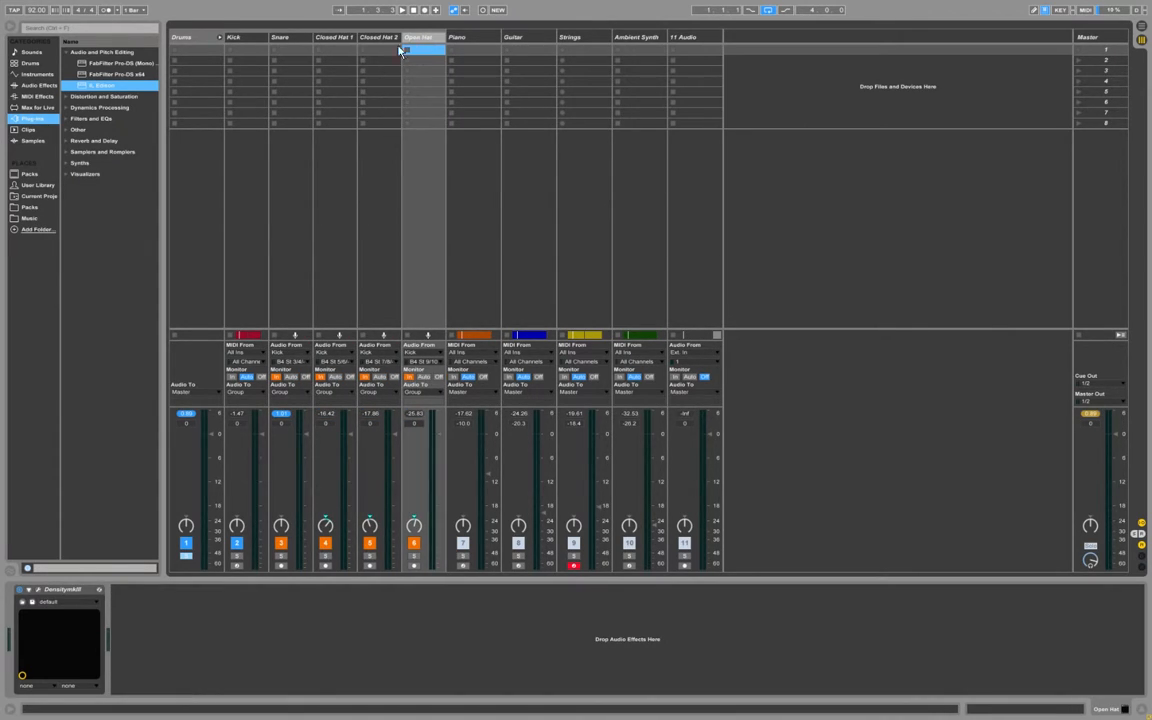
- Collapse the Audio and Pitch Editing plug-in category and close the Drums group's The Glue window
{"action": "left_click", "coordinate": [200, 42]}
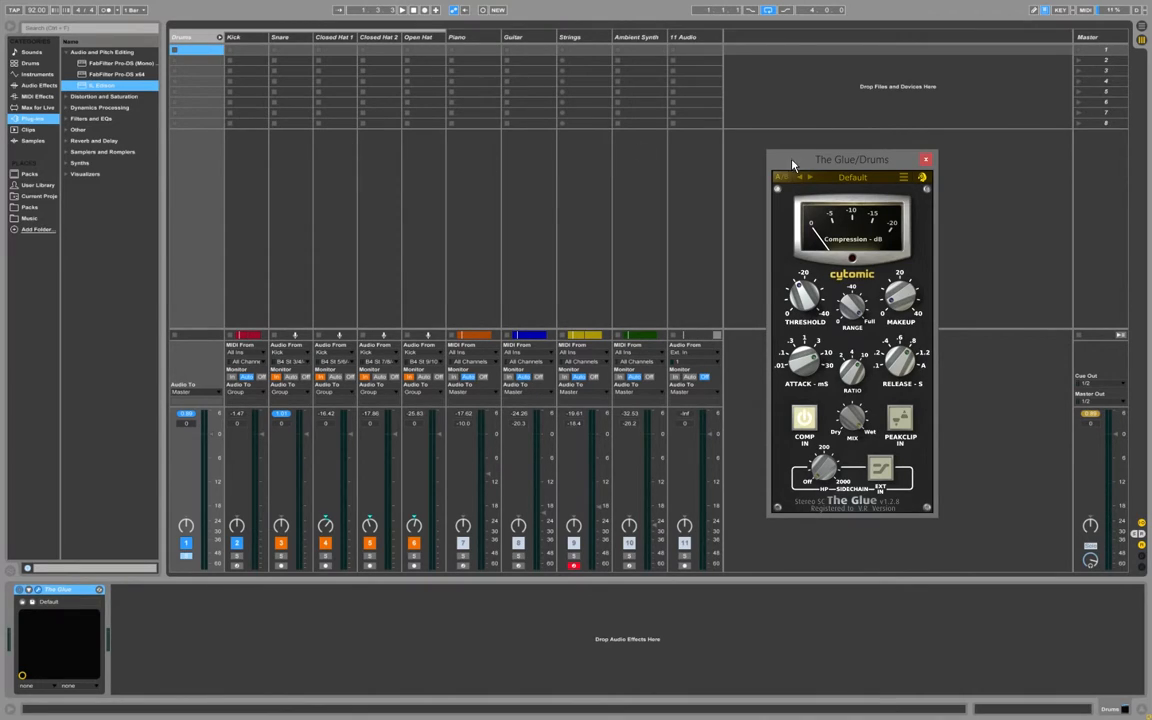
{"action": "left_click_drag", "start_coordinate": [792, 163], "coordinate": [819, 133]}
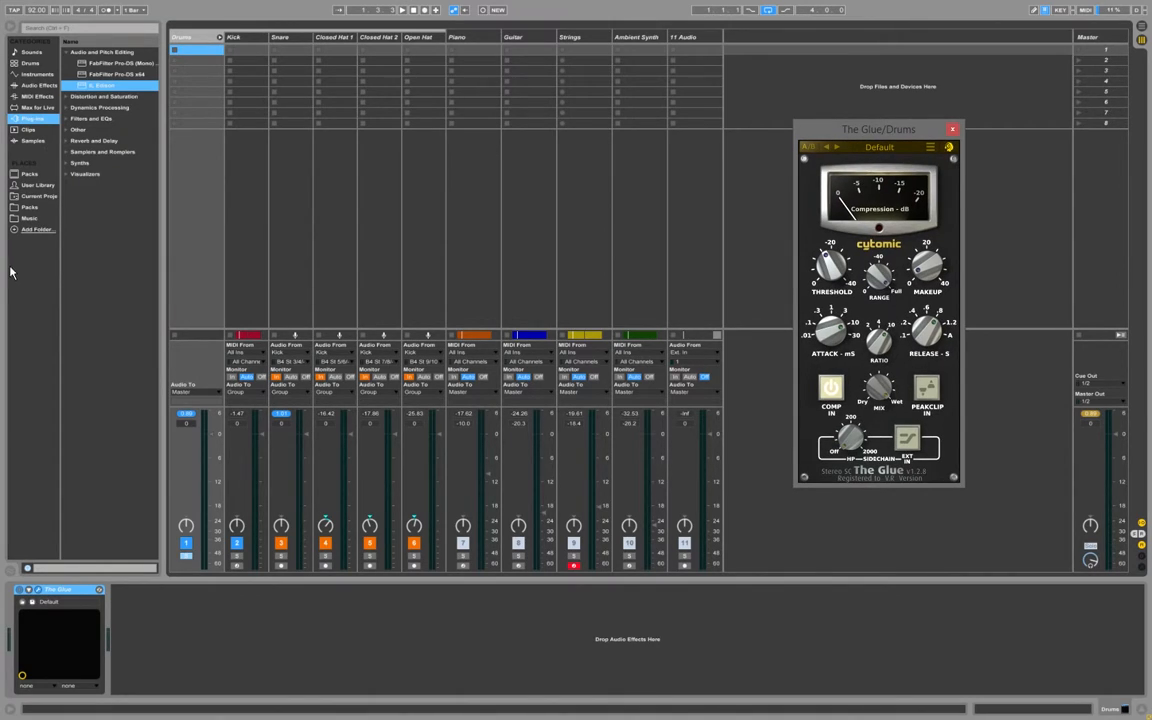
{"action": "left_click", "coordinate": [66, 52]}
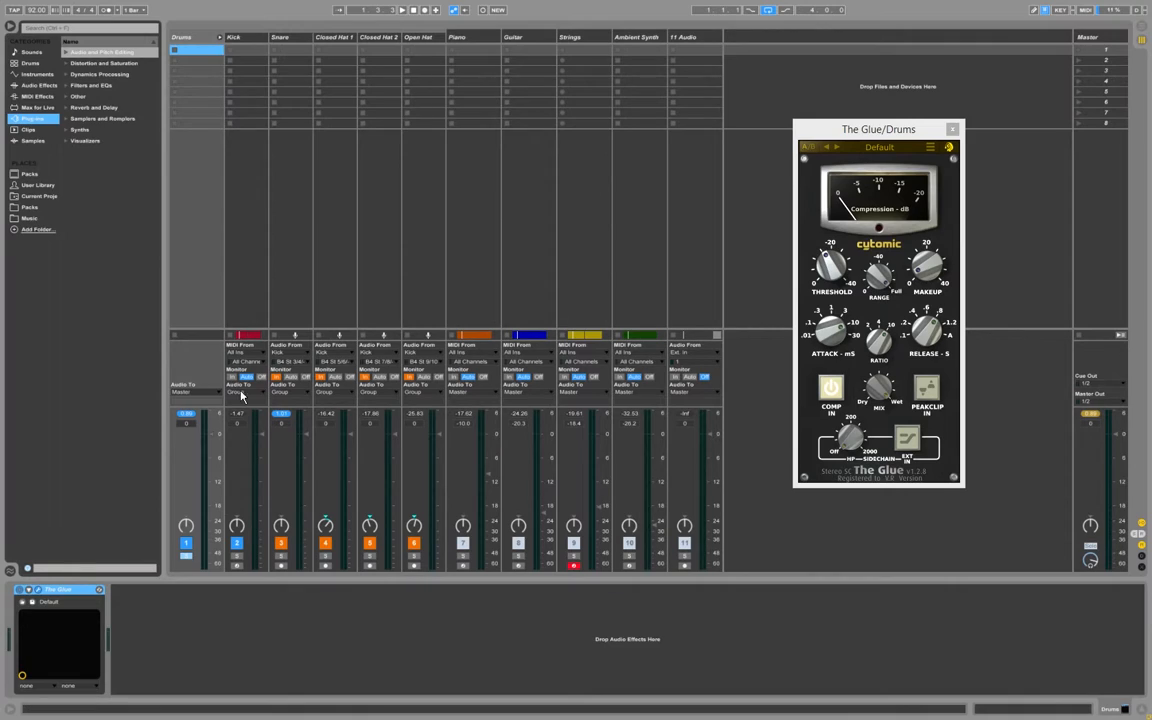
{"action": "left_click", "coordinate": [952, 129]}
- Solo the Kick track and arm it for recording
{"action": "left_click", "coordinate": [235, 49]}
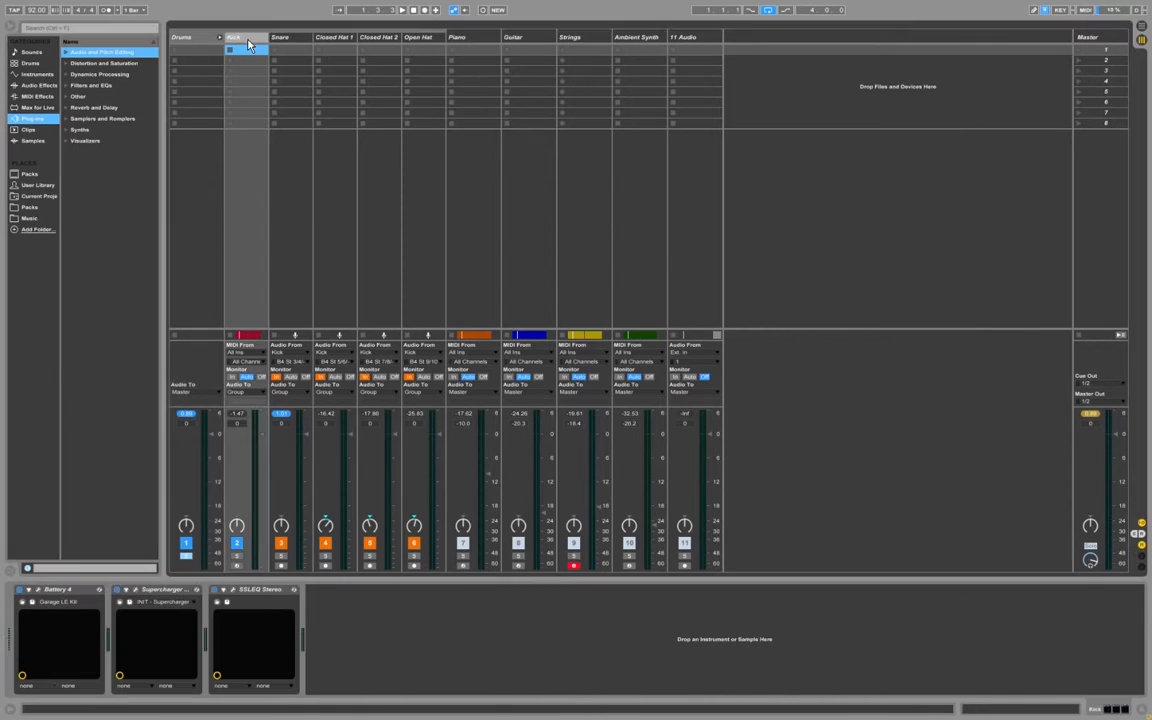
{"action": "left_click", "coordinate": [237, 556]}
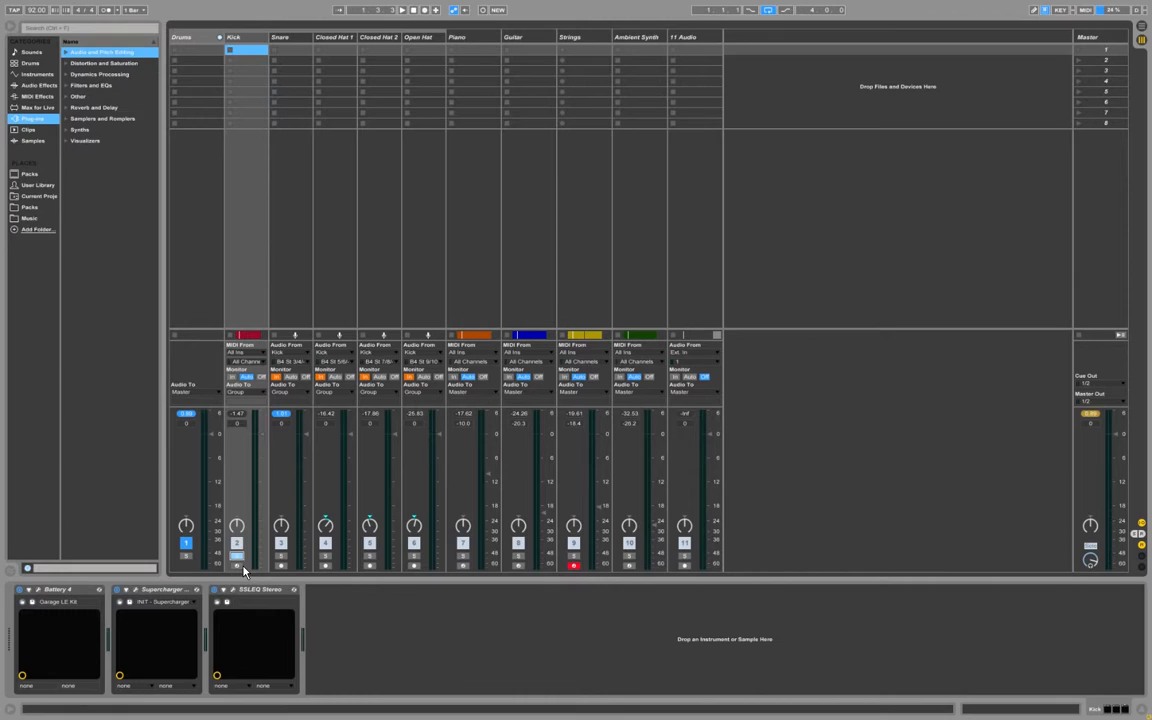
{"action": "left_click", "coordinate": [260, 244]}
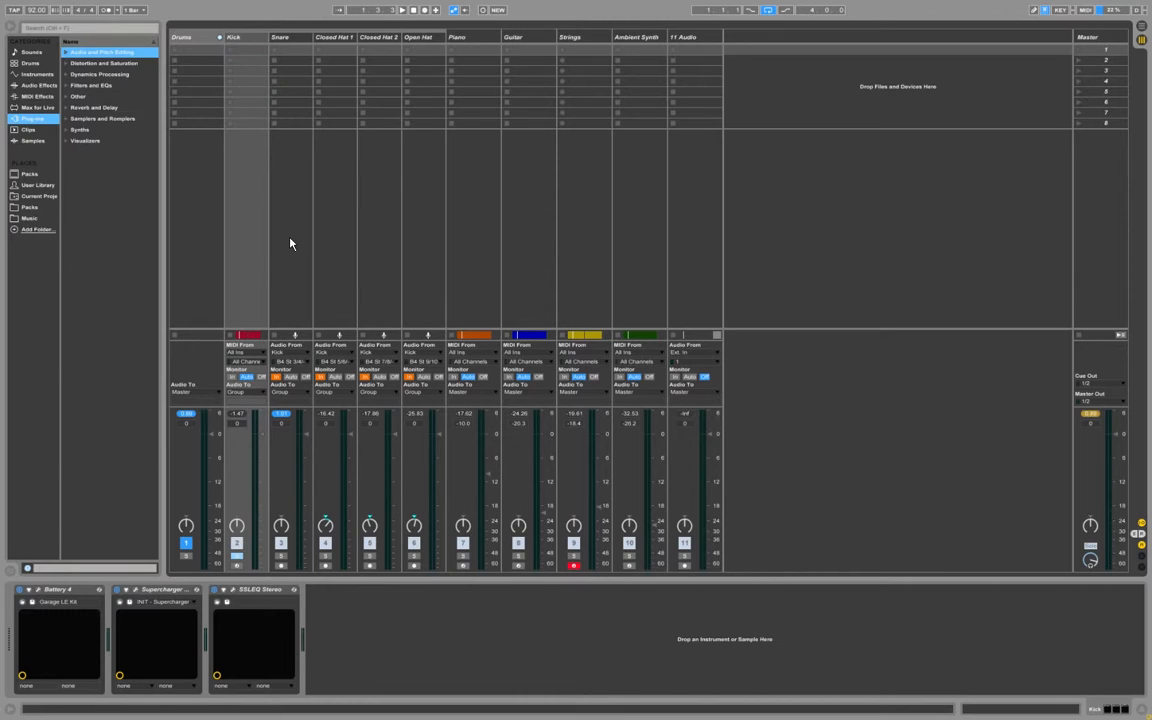
{"action": "left_click", "coordinate": [237, 566]}
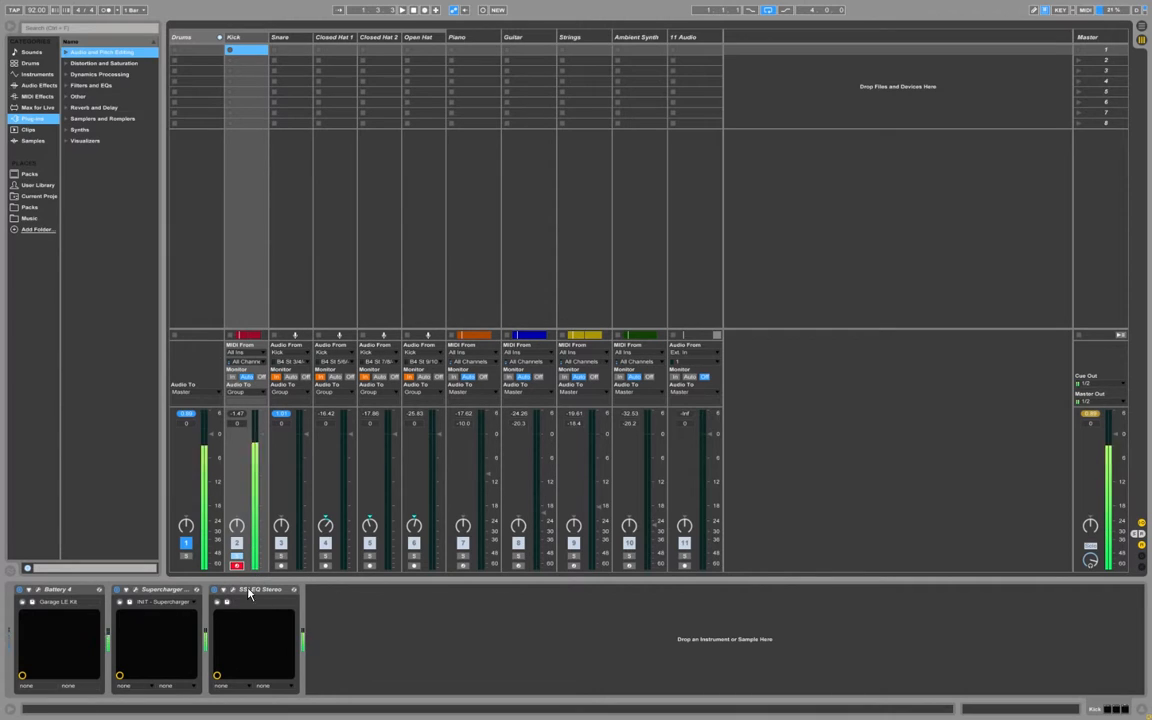
- Compare the device chains of the Drums group and the Kick track by alternating between them
{"action": "left_click", "coordinate": [192, 232]}
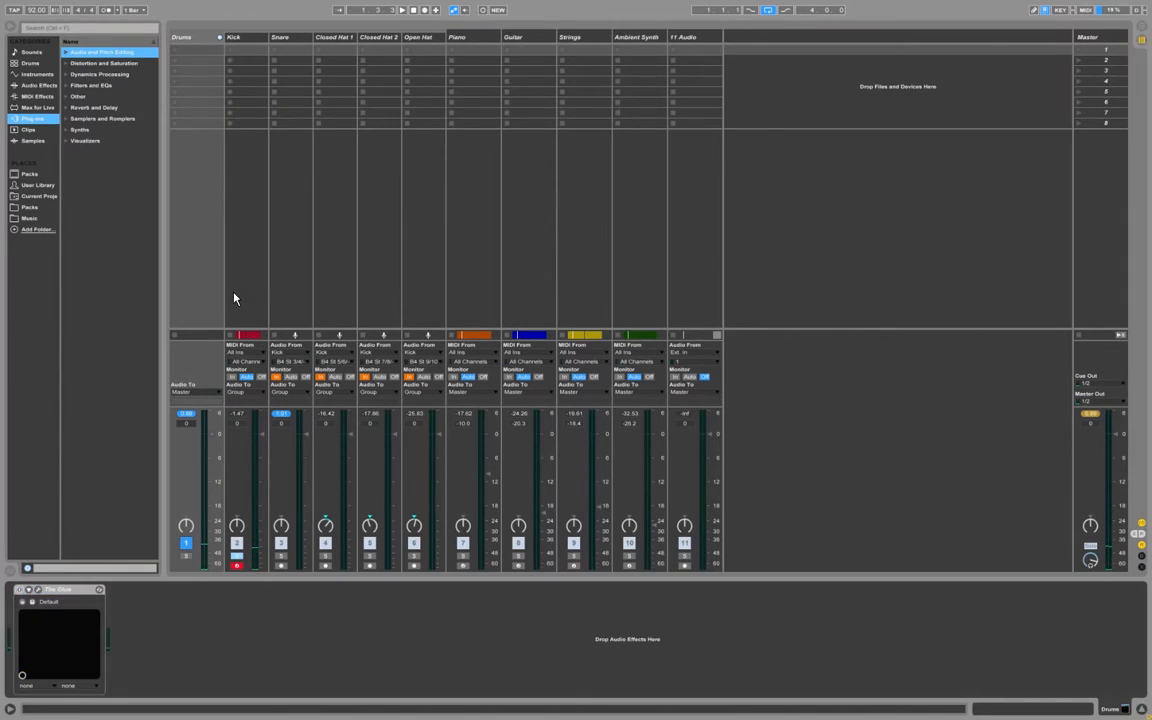
{"action": "left_click", "coordinate": [232, 295]}
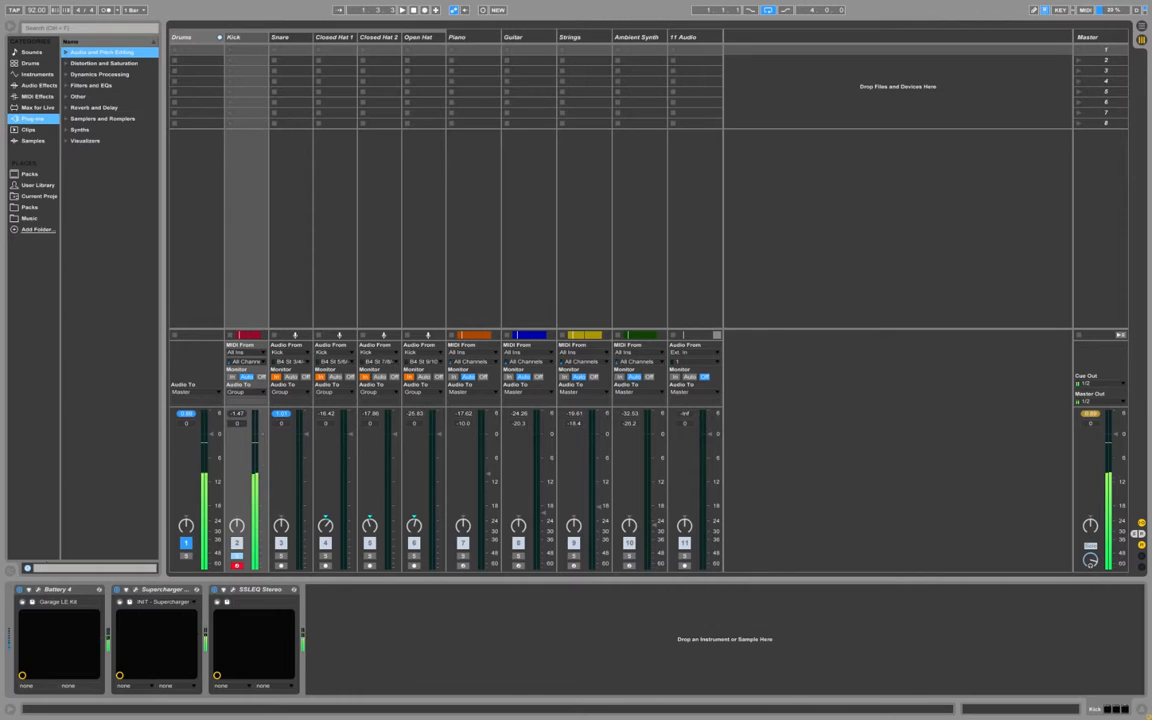
{"action": "left_click", "coordinate": [213, 252]}
{"action": "left_click", "coordinate": [254, 232]}
{"action": "left_click", "coordinate": [214, 232]}
{"action": "left_click", "coordinate": [254, 217]}
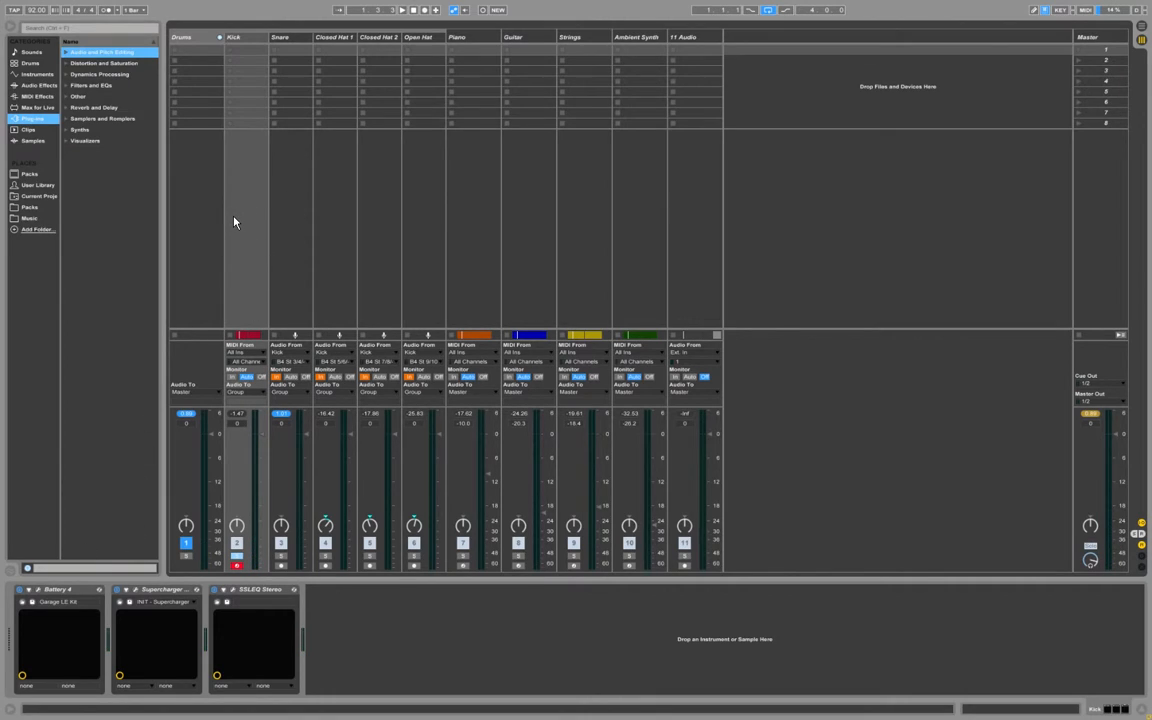
- Review the devices on the snare and hi-hat tracks, ending back on the Kick track
{"action": "left_click", "coordinate": [291, 183]}
{"action": "left_click", "coordinate": [330, 171]}
{"action": "left_click", "coordinate": [383, 161]}
{"action": "left_click", "coordinate": [427, 158]}
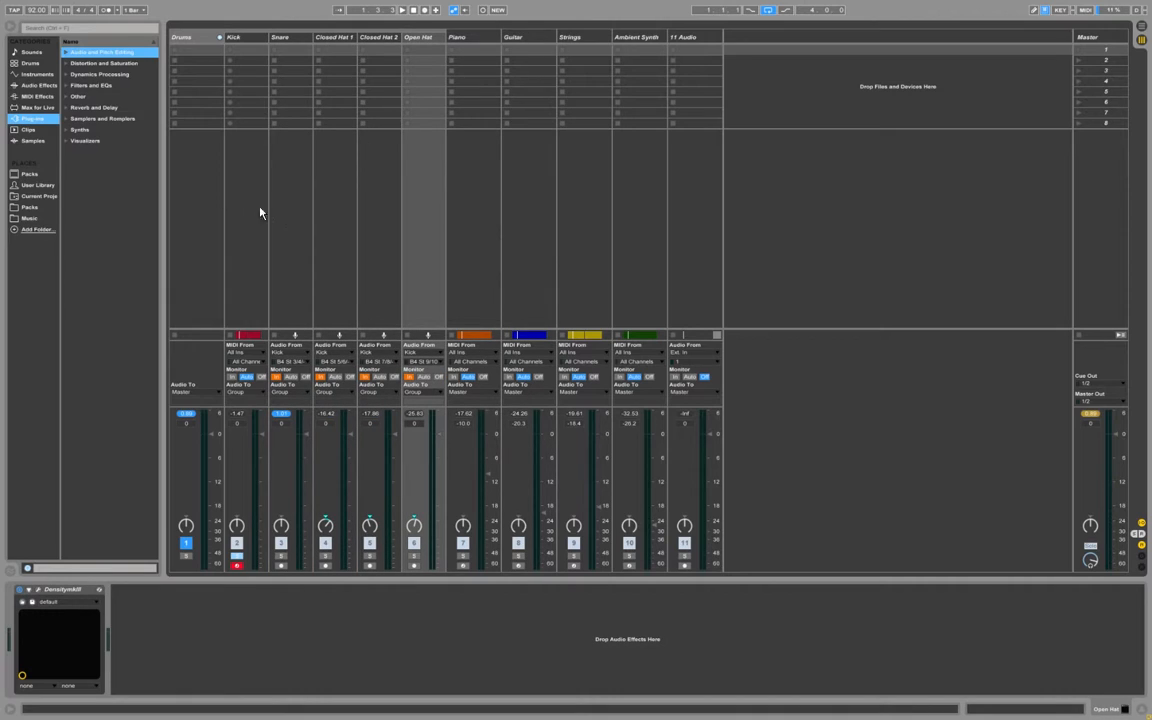
{"action": "left_click", "coordinate": [240, 194]}
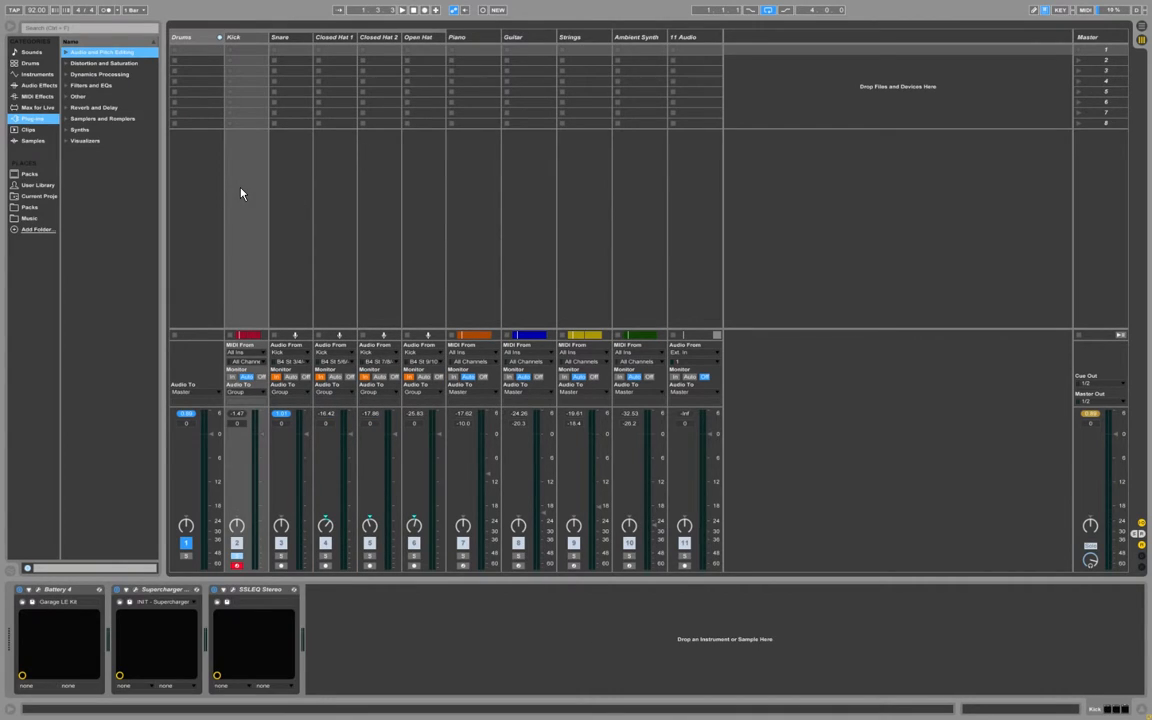
- Open Supercharger GT on the Kick track, examine its compress, release, character and output settings, and close it
{"action": "left_click", "coordinate": [135, 591]}
{"action": "left_click", "coordinate": [135, 591]}
{"action": "left_click", "coordinate": [136, 592]}
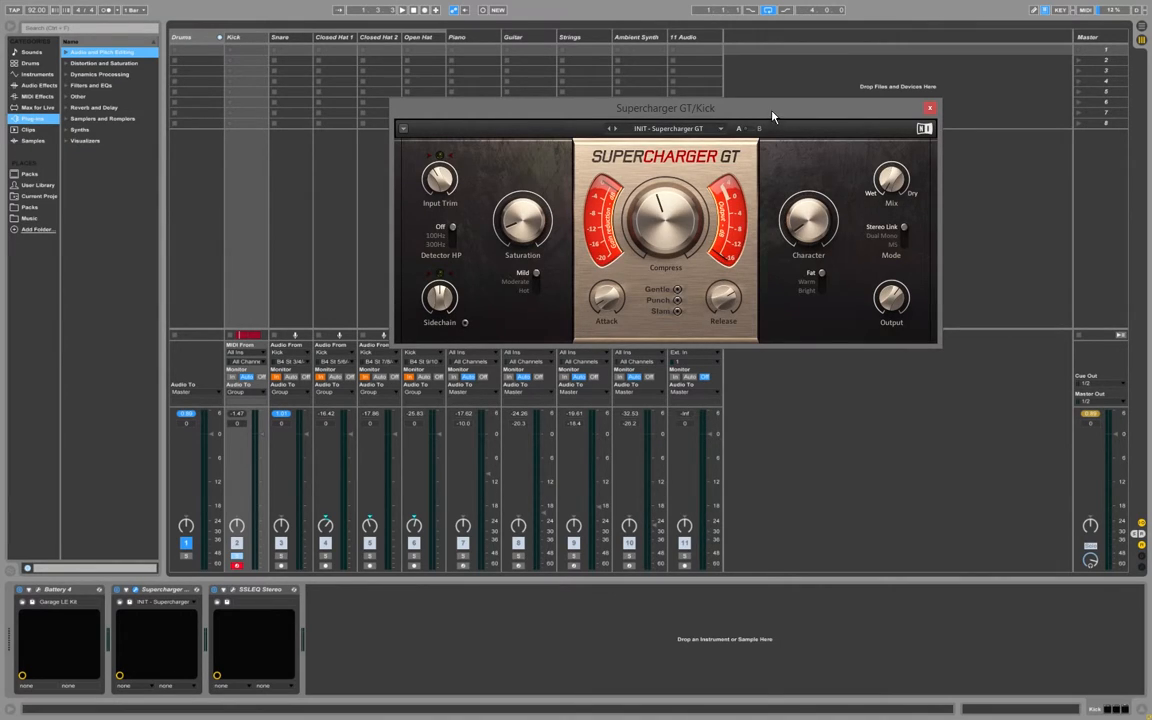
{"action": "left_click_drag", "start_coordinate": [770, 113], "coordinate": [780, 152]}
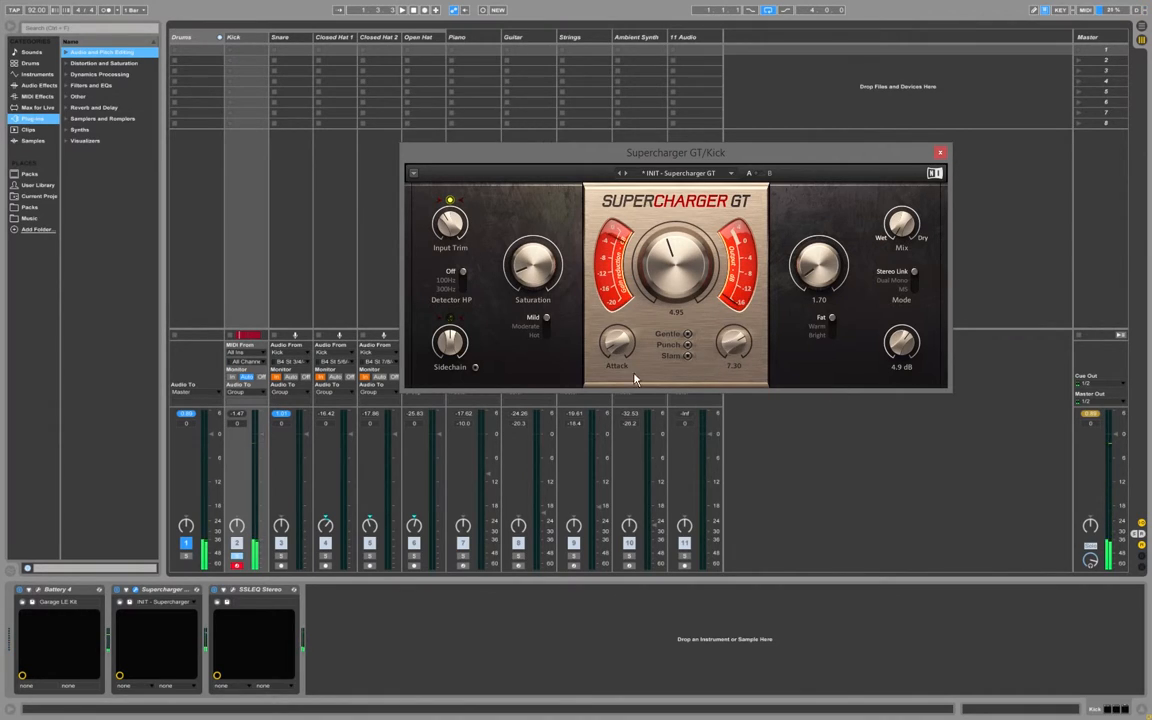
{"action": "left_click", "coordinate": [940, 154]}
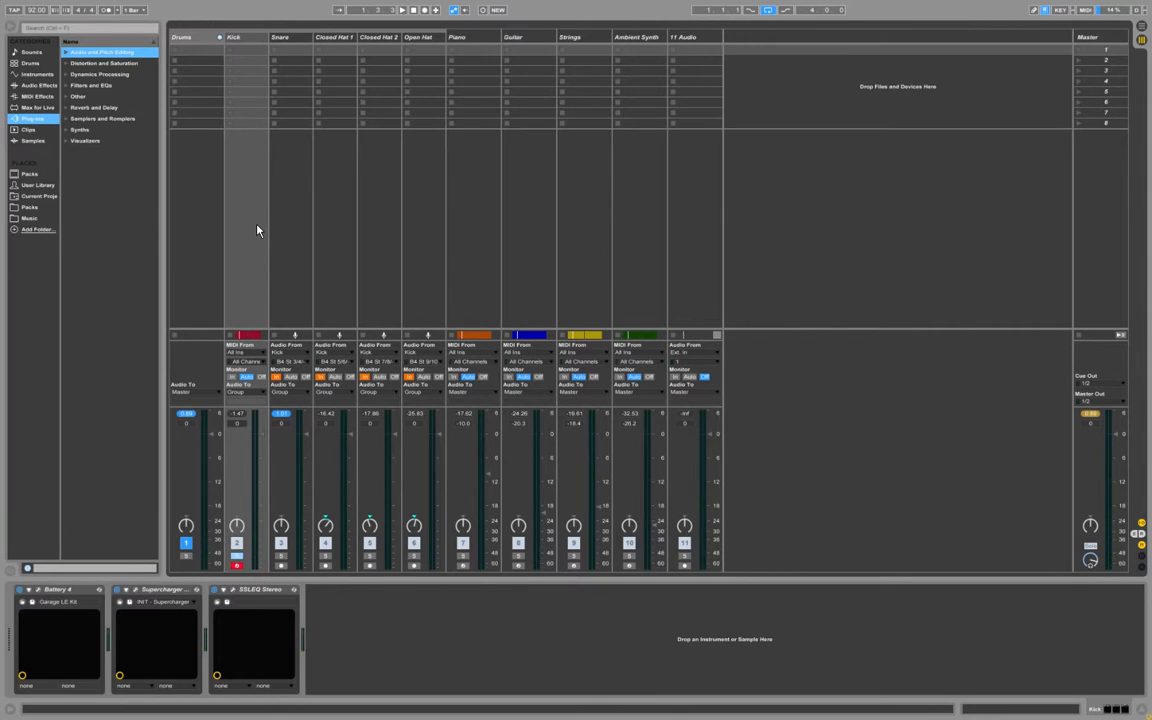
- Reopen the Kick track's Supercharger GT to examine its attack and release settings, and close it again
{"action": "left_click", "coordinate": [133, 590]}
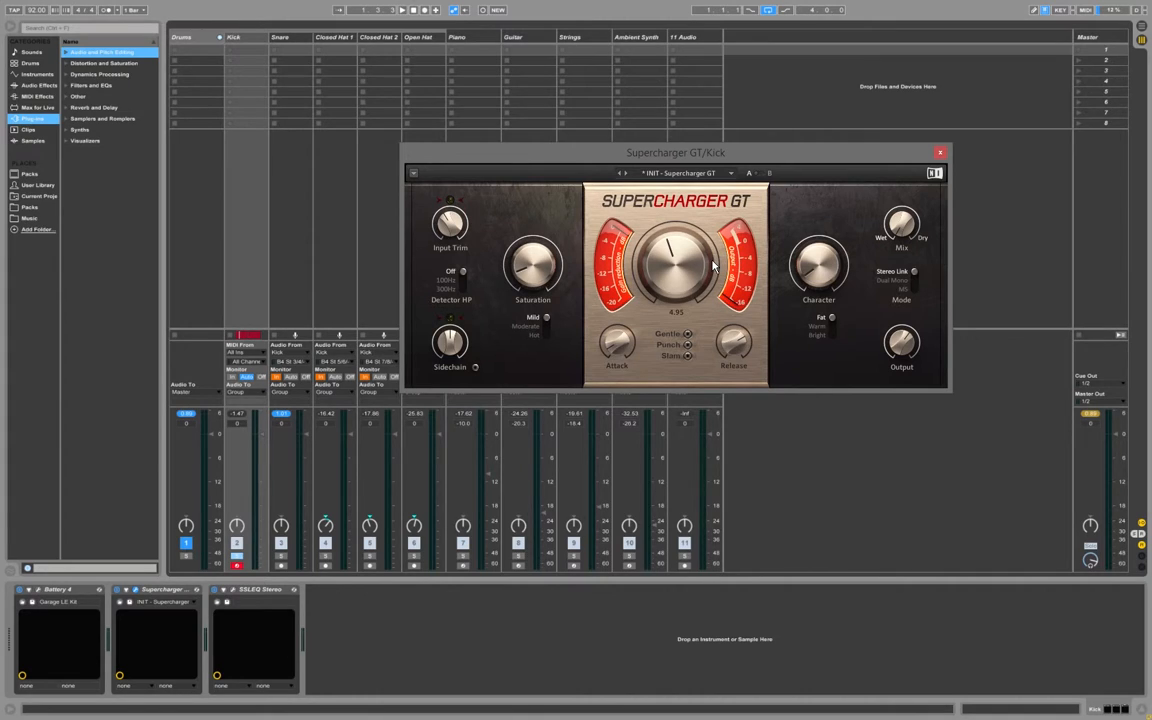
{"action": "left_click_drag", "start_coordinate": [903, 160], "coordinate": [983, 101]}
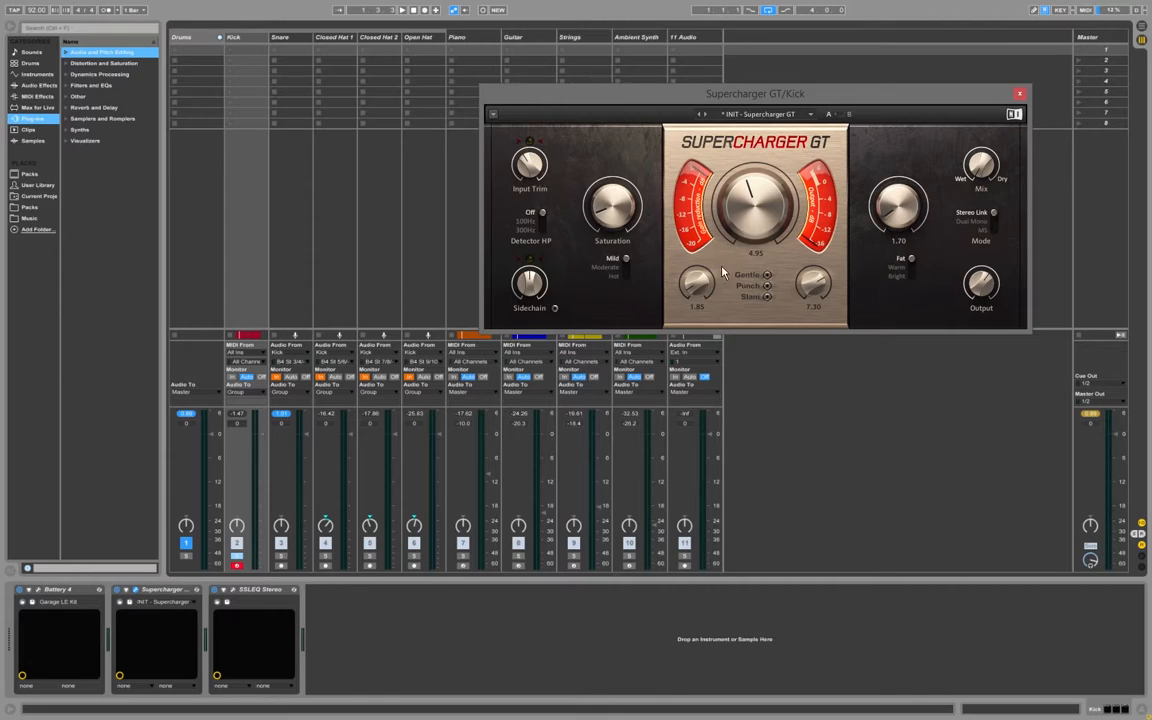
{"action": "left_click", "coordinate": [1019, 96]}
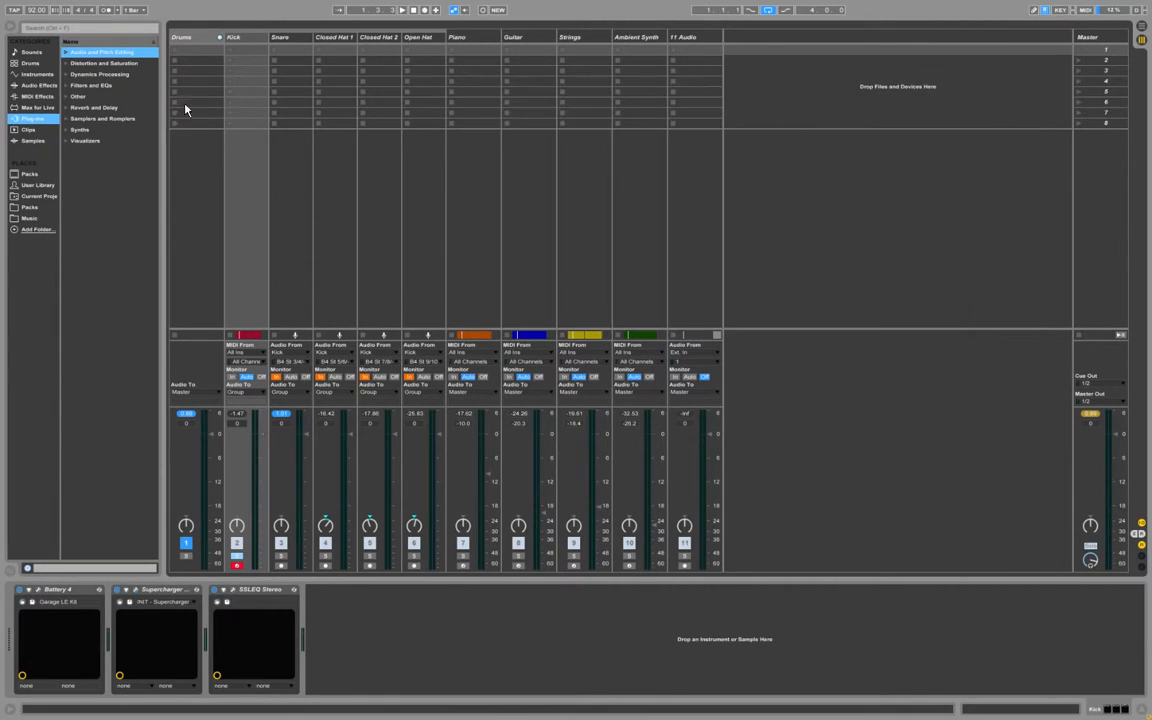
- Inspect the SSLEQ Stereo equalizer on the Kick track, close it, and show the master track's devices
{"action": "left_click", "coordinate": [245, 49]}
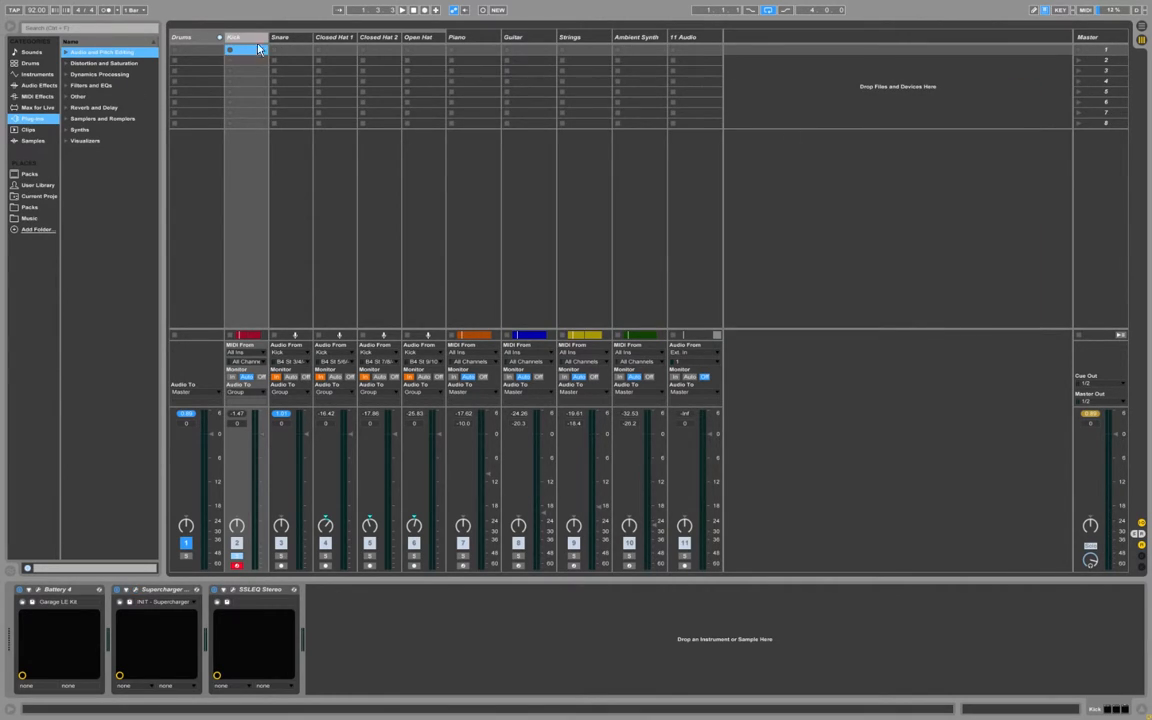
{"action": "left_click", "coordinate": [233, 591]}
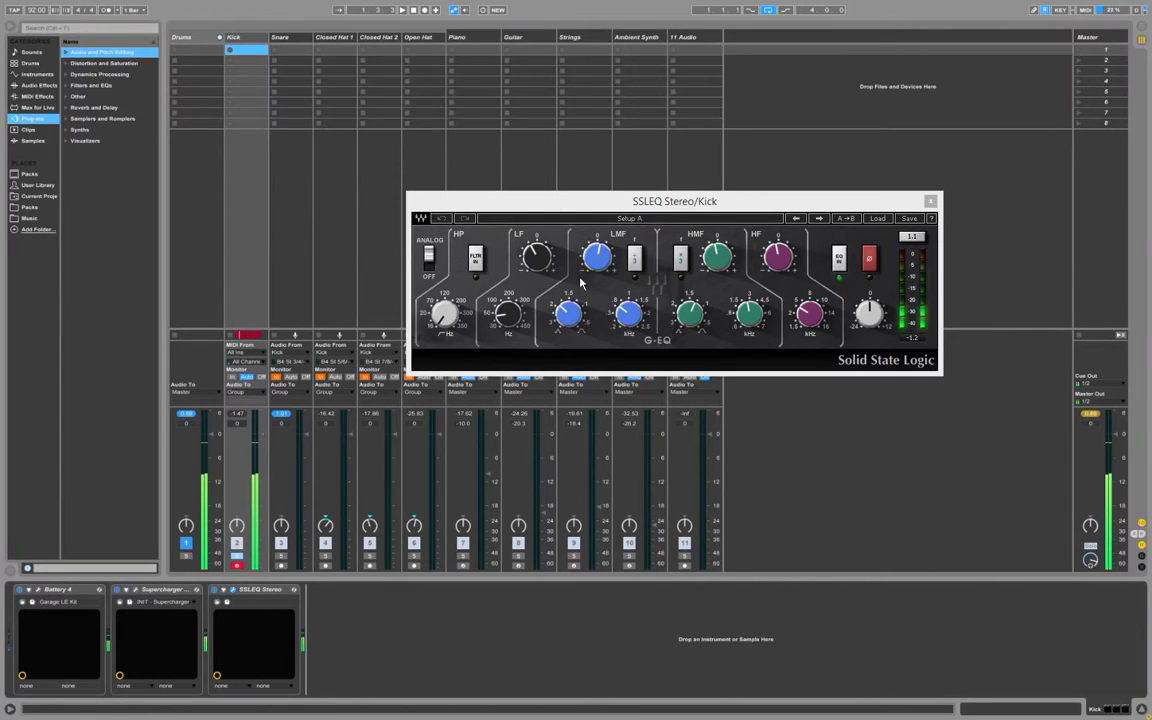
{"action": "left_click", "coordinate": [930, 201]}
{"action": "left_click", "coordinate": [1087, 40]}
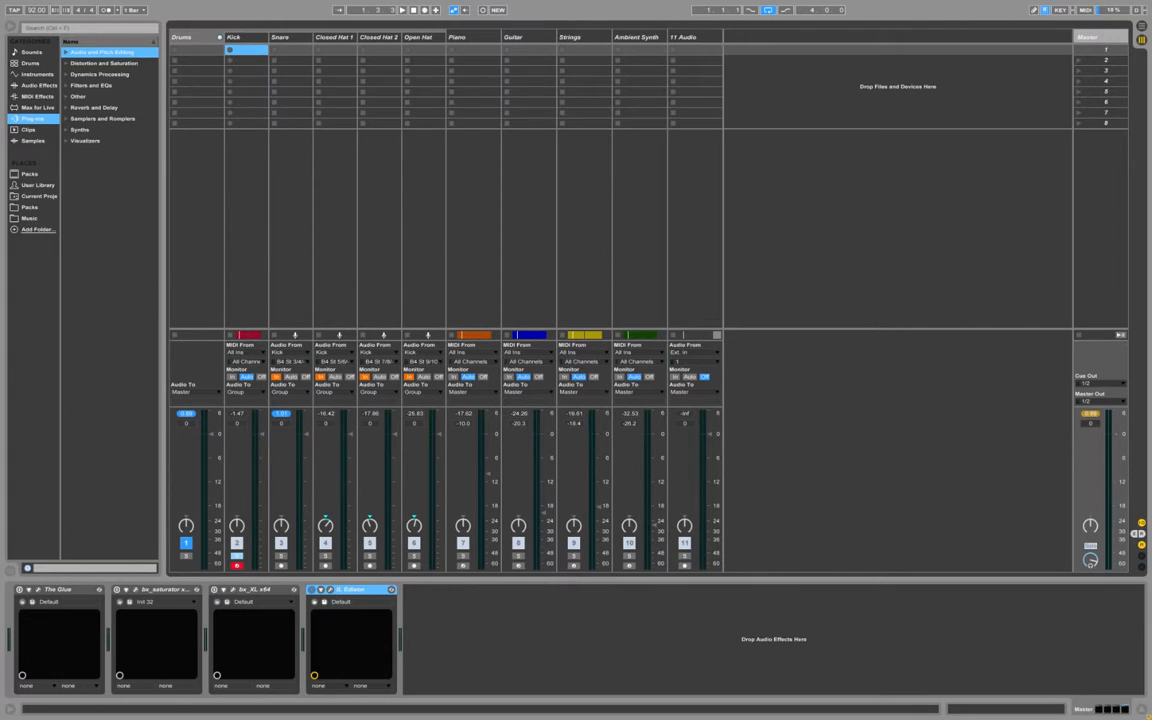
- Review the devices on the Kick, Snare, Closed Hat 1 and Open Hat tracks, ending back on the Kick track
{"action": "left_click", "coordinate": [245, 40]}
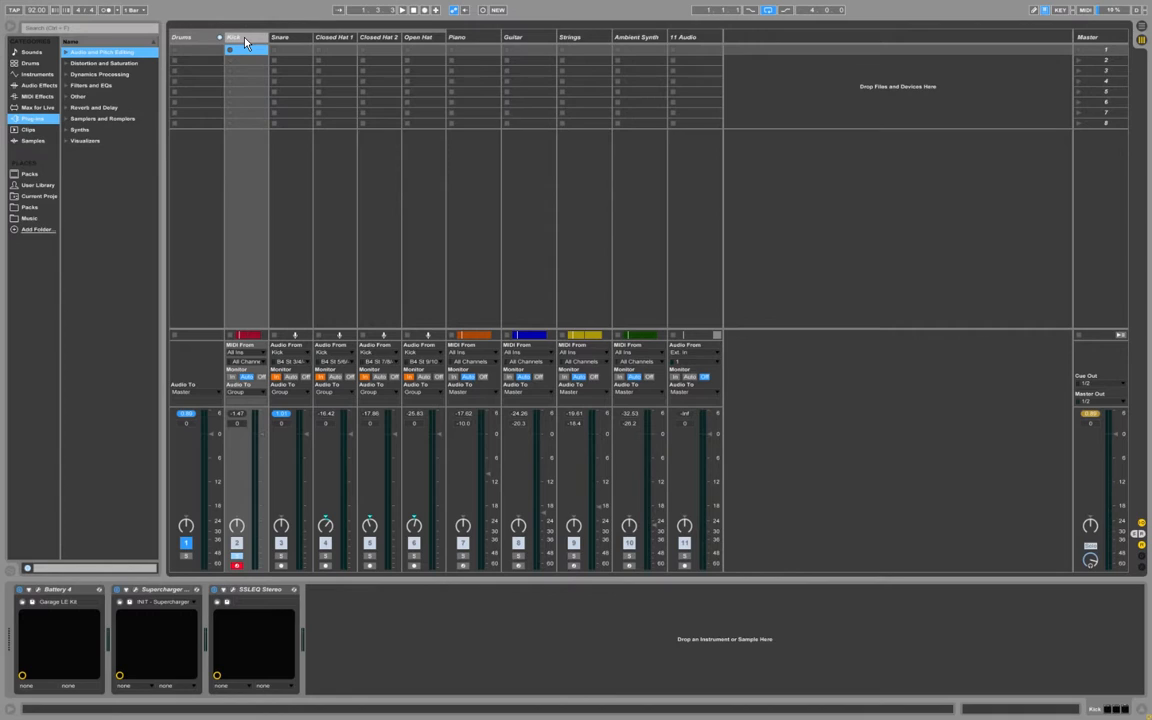
{"action": "left_click", "coordinate": [288, 37]}
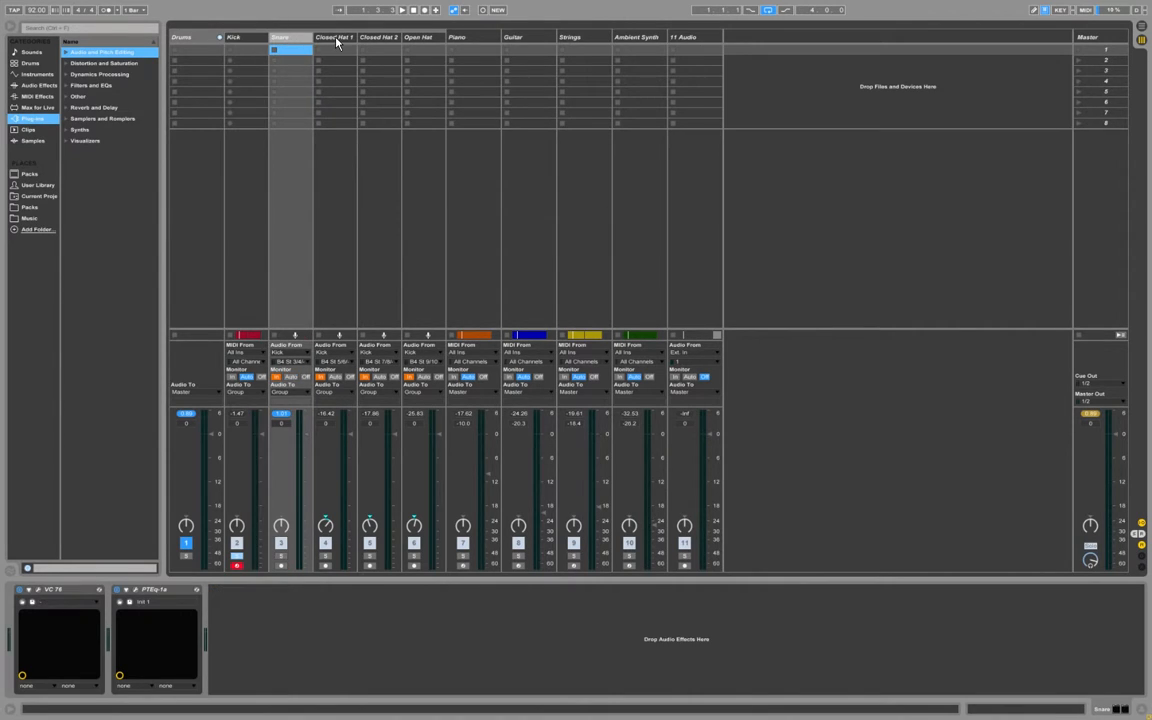
{"action": "left_click", "coordinate": [334, 38]}
{"action": "left_click", "coordinate": [415, 40]}
{"action": "left_click", "coordinate": [233, 37]}
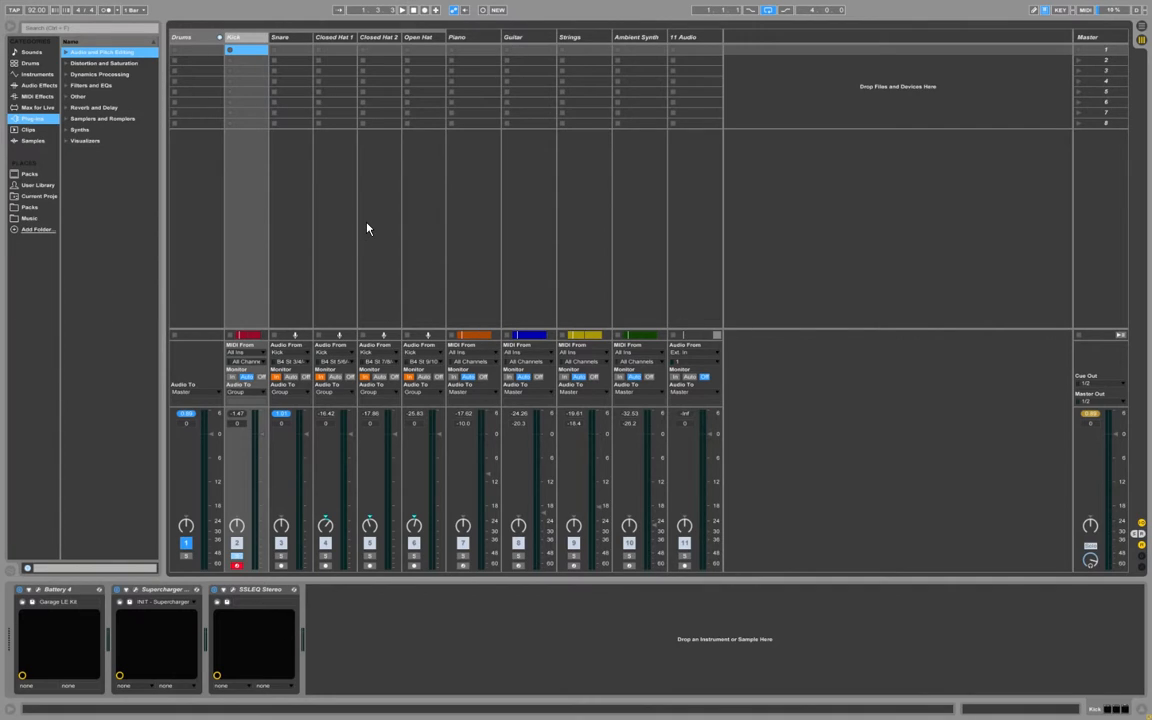
{"action": "left_click", "coordinate": [243, 251]}
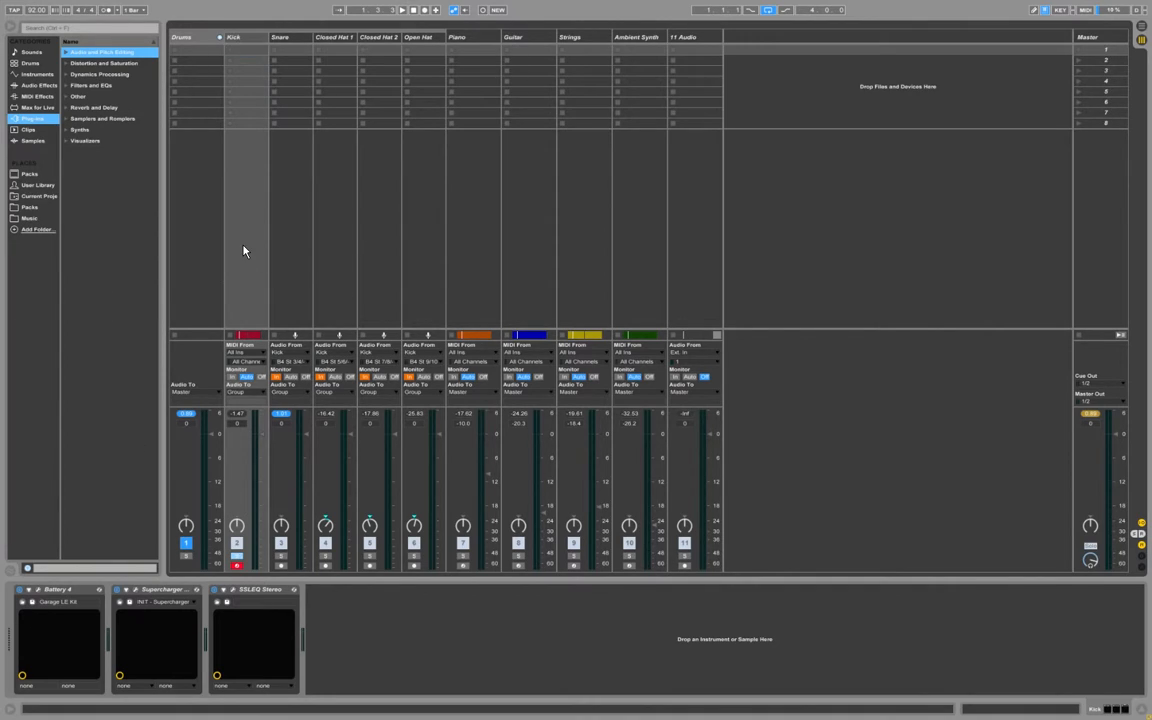
{"action": "left_click", "coordinate": [243, 42]}
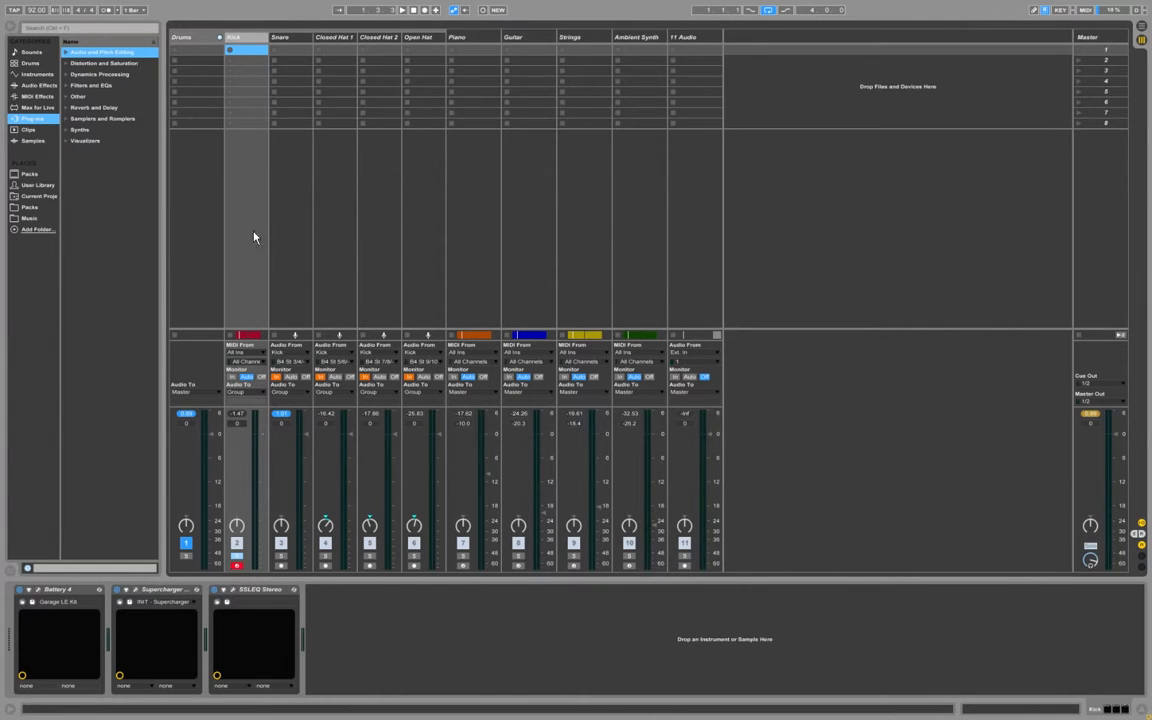
- Check the SSLEQ Stereo and Supercharger GT settings on the Kick track, closing each plug-in window again
{"action": "left_click", "coordinate": [233, 594]}
{"action": "left_click", "coordinate": [233, 594]}
{"action": "left_click_drag", "start_coordinate": [581, 99], "coordinate": [607, 86]}
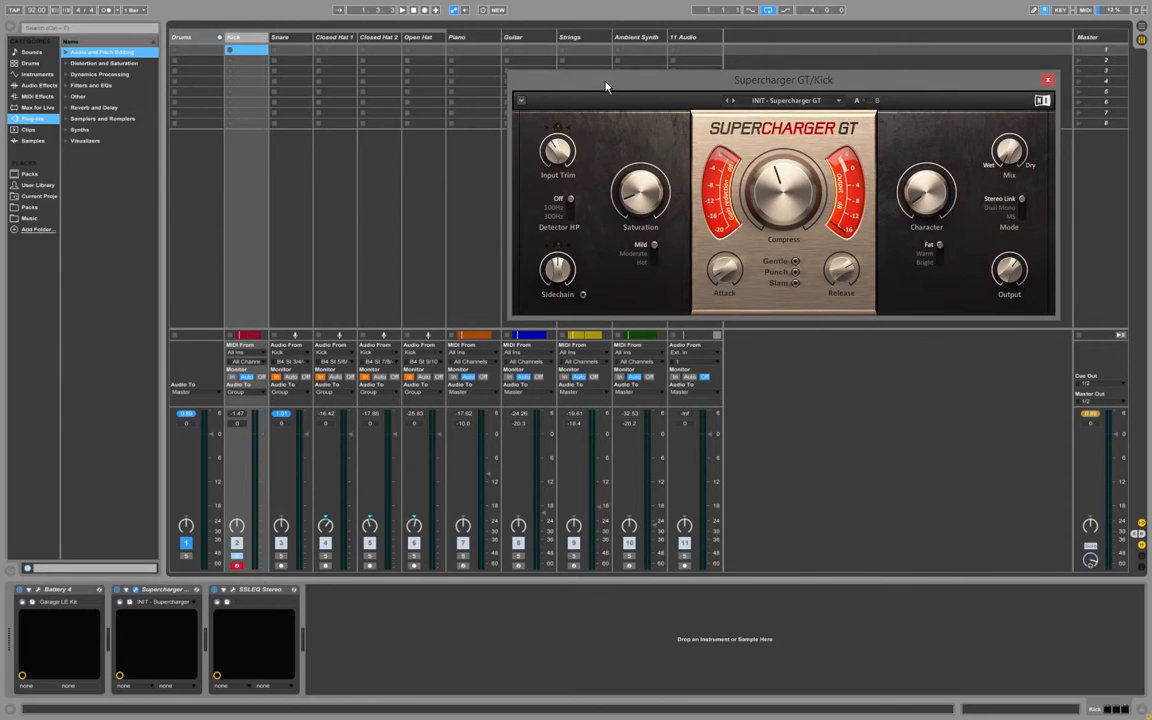
{"action": "left_click", "coordinate": [1048, 81]}
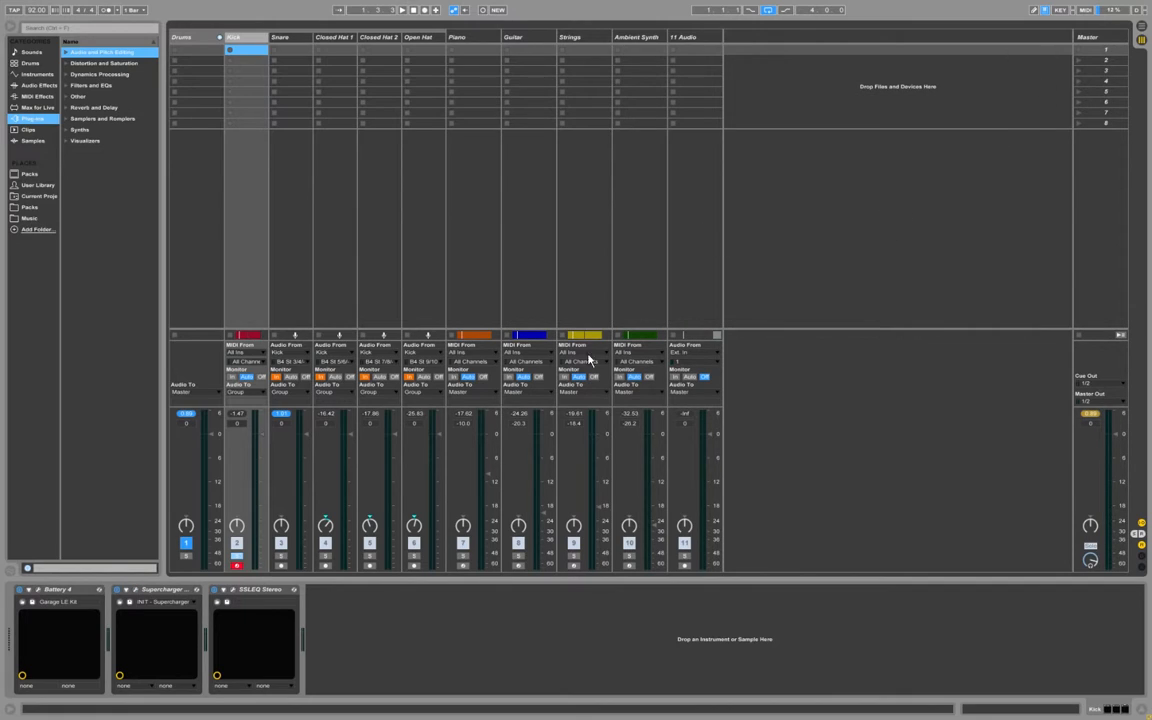
{"action": "left_click", "coordinate": [136, 590]}
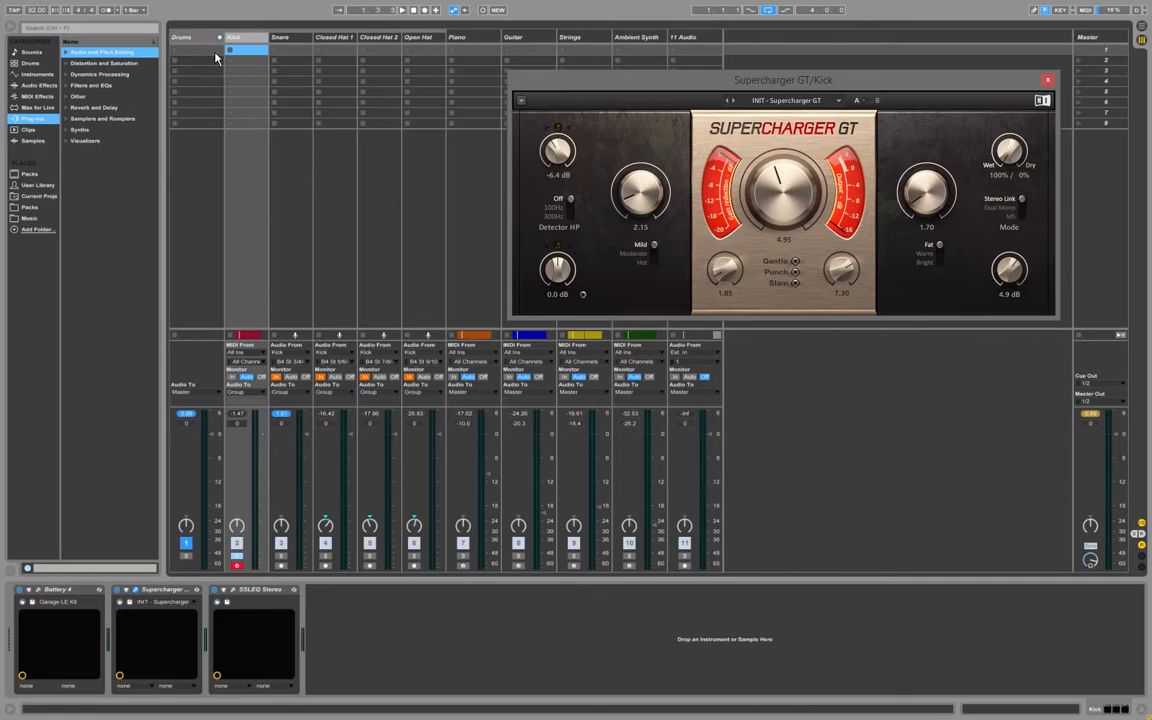
{"action": "left_click", "coordinate": [1048, 80]}
{"action": "left_click", "coordinate": [295, 165]}
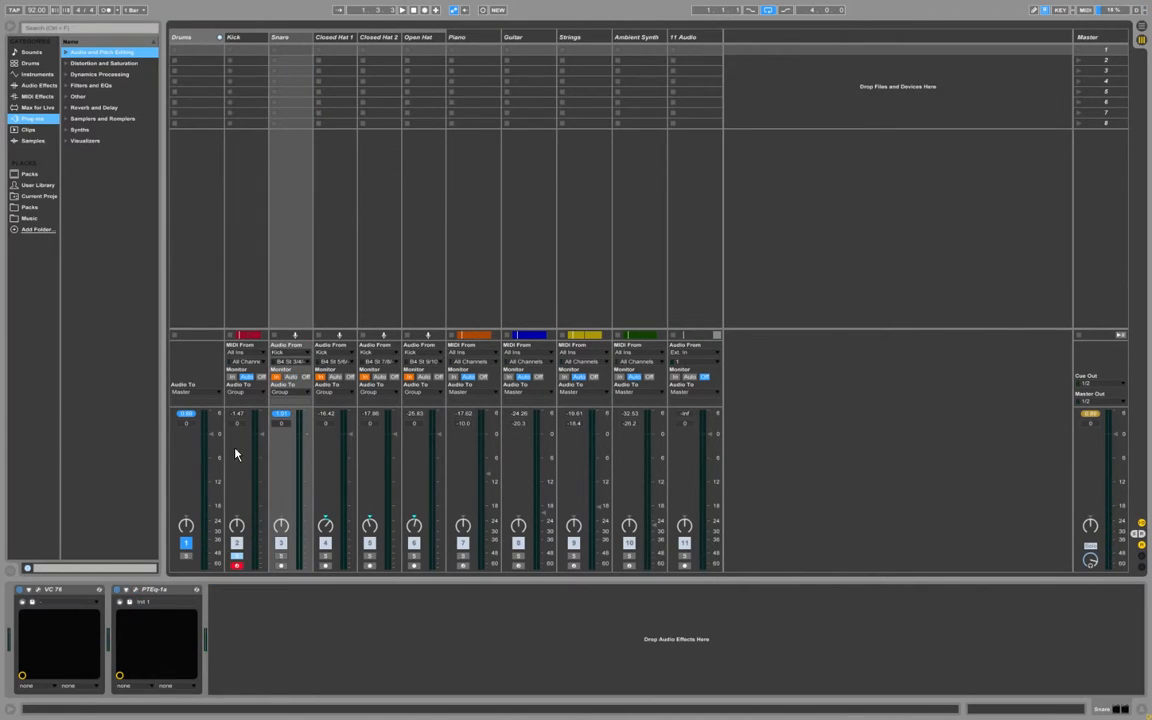
{"action": "left_click", "coordinate": [281, 568]}
{"action": "key", "text": "alt+Tab"}
{"action": "key", "text": "alt+Tab"}
{"action": "left_click", "coordinate": [1091, 47]}
{"action": "left_click", "coordinate": [332, 592]}
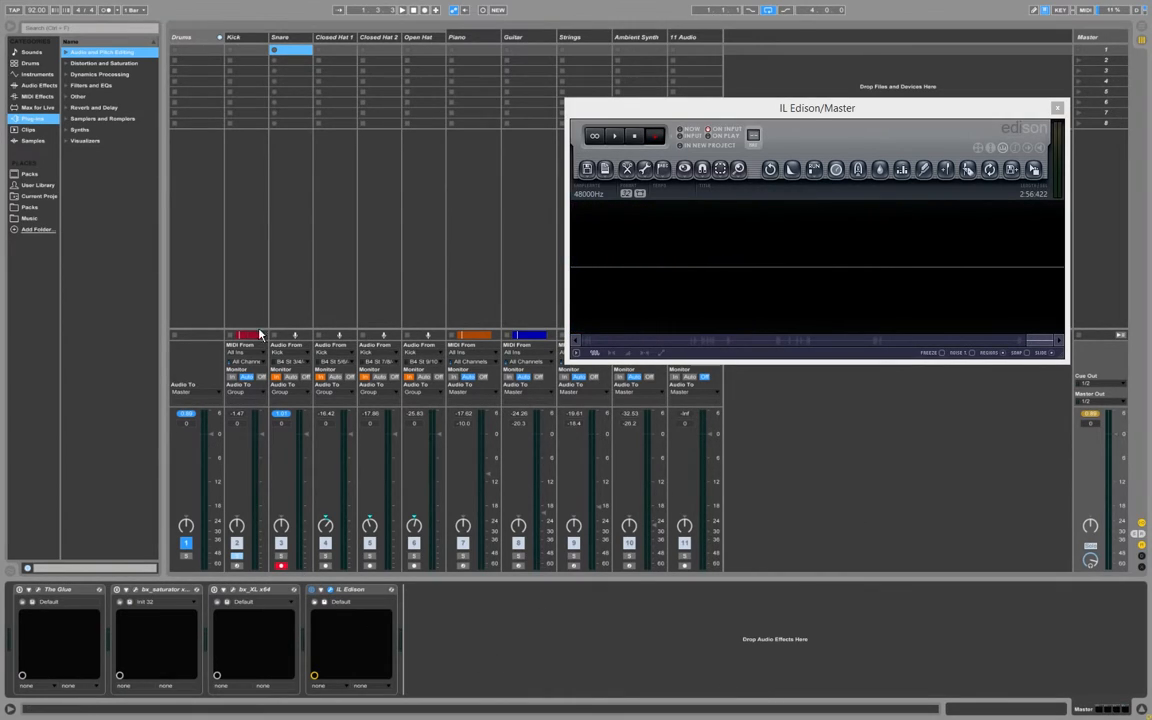
{"action": "left_click", "coordinate": [193, 207]}
{"action": "left_click", "coordinate": [260, 232]}
{"action": "left_click", "coordinate": [238, 566]}
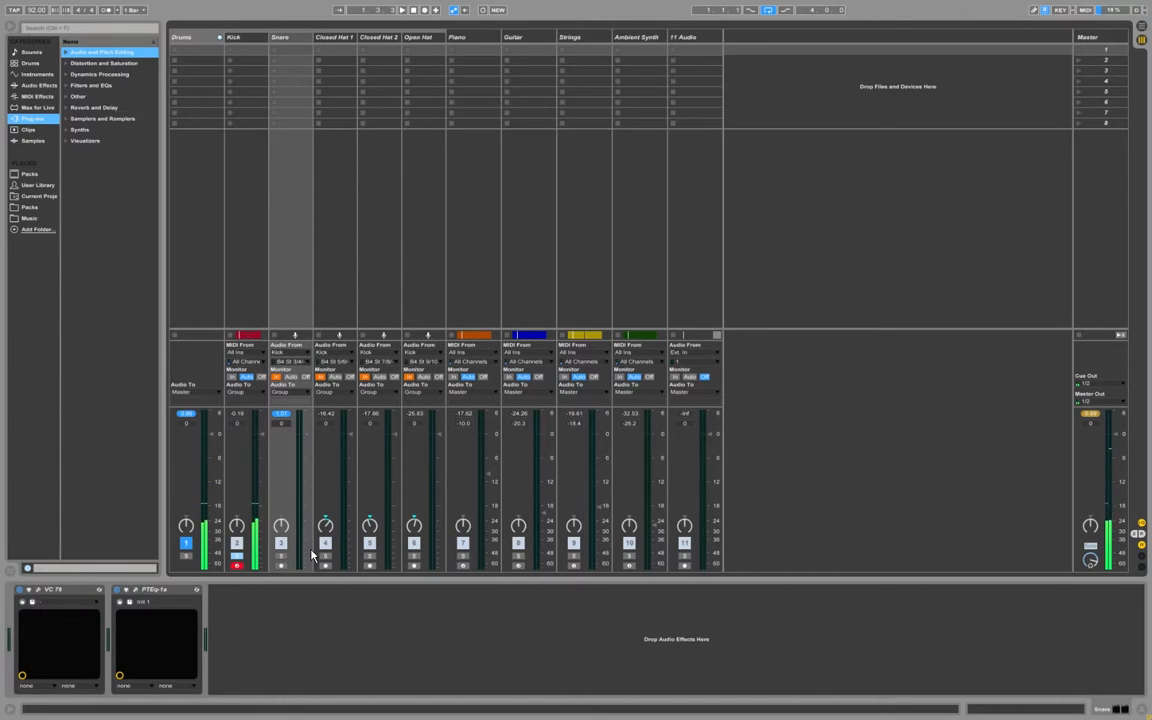
- Shift the computer MIDI keyboard down an octave, solo the Snare track and trigger its hits
{"action": "key", "text": "z"}
{"action": "key", "text": "a"}
{"action": "key", "text": "s"}
{"action": "key", "text": "s"}
{"action": "left_click", "coordinate": [281, 556]}
{"action": "key", "text": "s"}
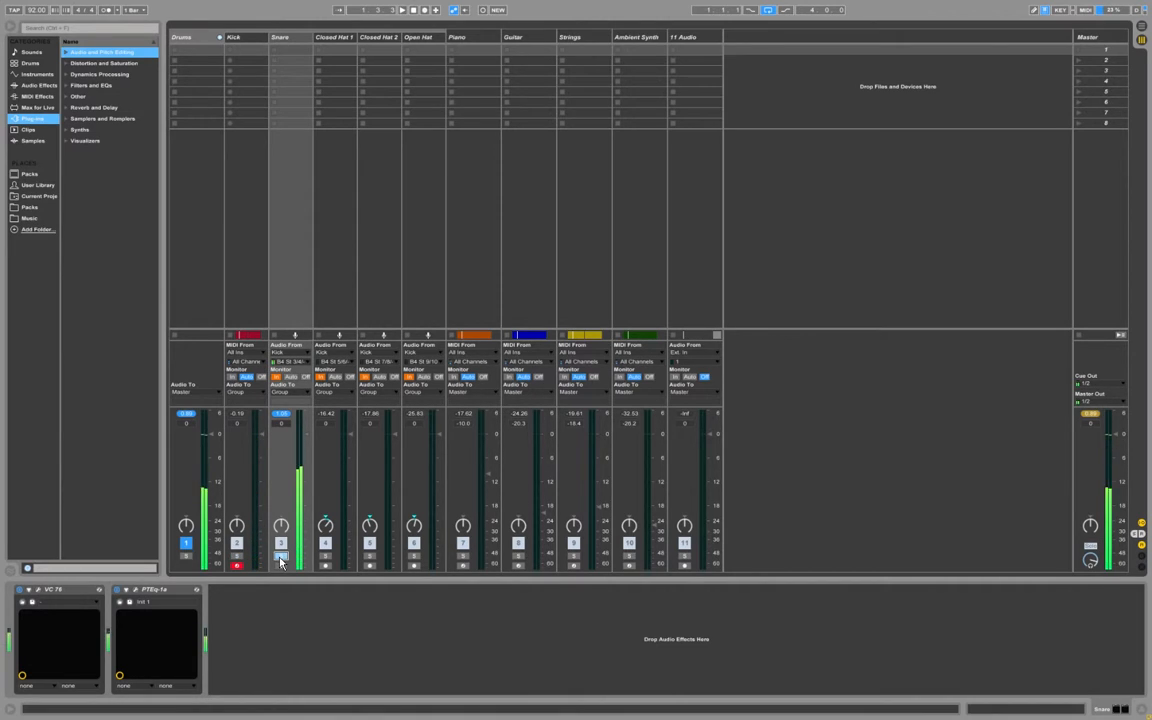
- Compare the snare hits with VC 76 bypassed and enabled, close the compressor, and briefly view PTEq-1a
{"action": "left_click_drag", "start_coordinate": [501, 213], "coordinate": [576, 161]}
{"action": "key", "text": "s"}
{"action": "left_click", "coordinate": [19, 590]}
{"action": "key", "text": "s"}
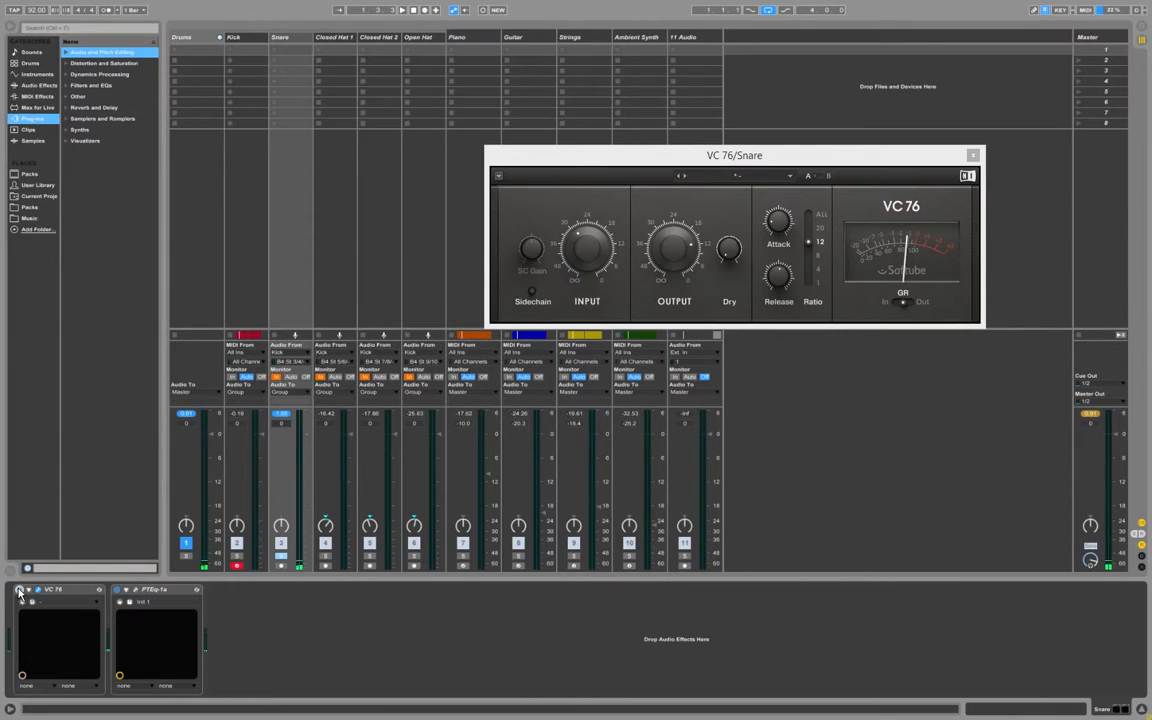
{"action": "left_click", "coordinate": [19, 590]}
{"action": "left_click_drag", "start_coordinate": [832, 157], "coordinate": [842, 117]}
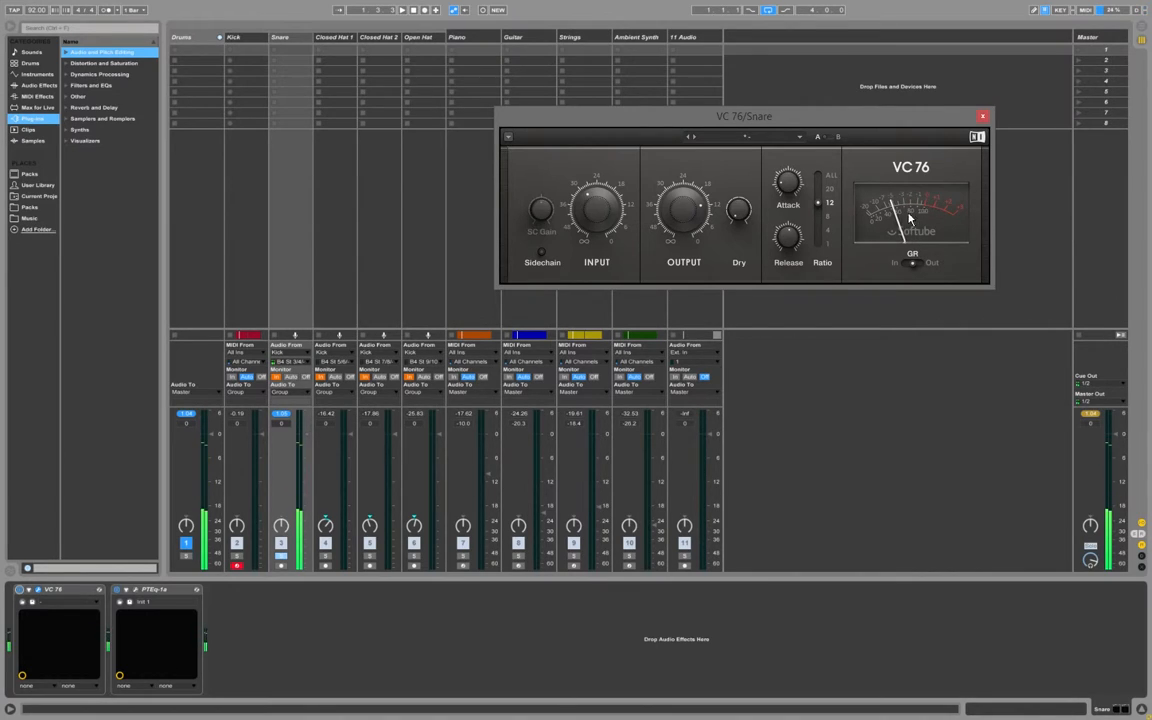
{"action": "left_click", "coordinate": [983, 118]}
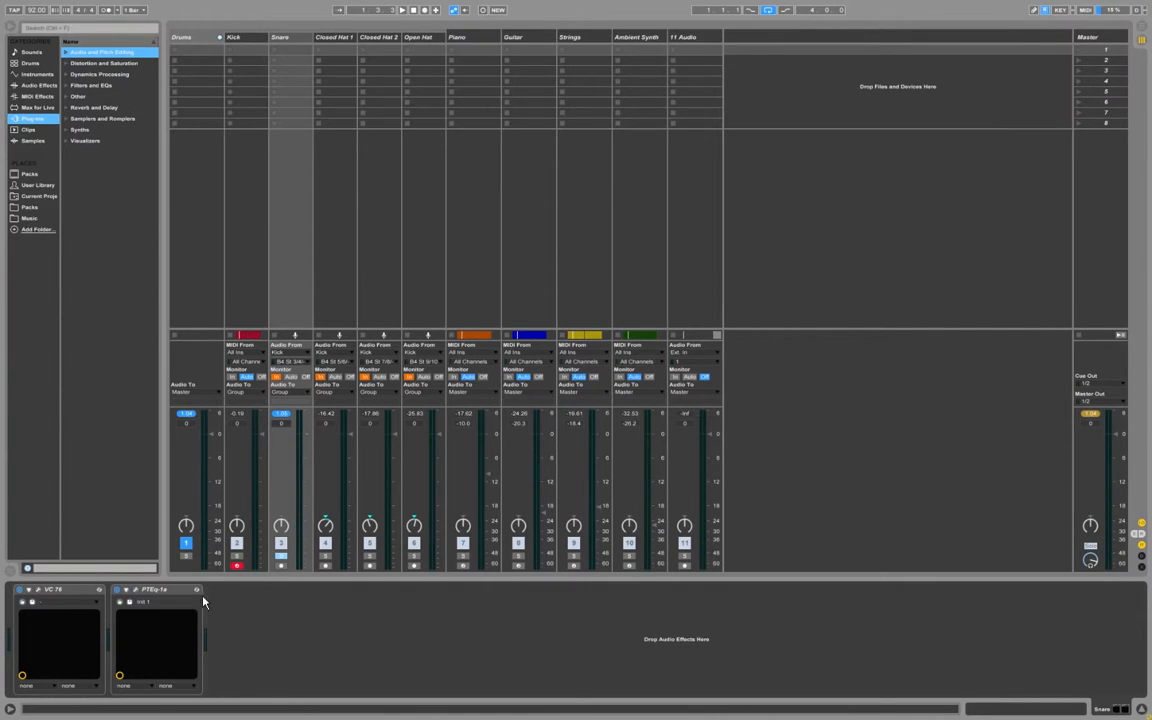
{"action": "left_click", "coordinate": [137, 591]}
{"action": "left_click", "coordinate": [137, 592]}
- Solo the Closed Hat 1 track with the Kick track armed for playing, and show the hat's devices
{"action": "left_click", "coordinate": [338, 484]}
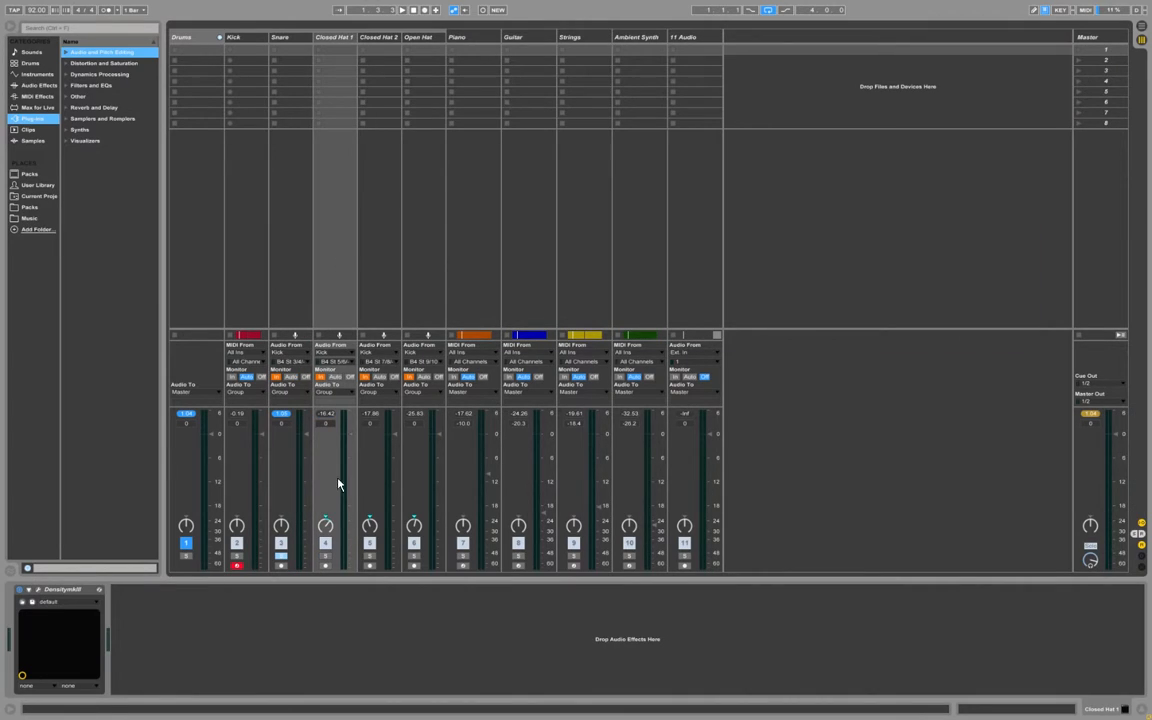
{"action": "left_click", "coordinate": [325, 566]}
{"action": "left_click", "coordinate": [237, 567]}
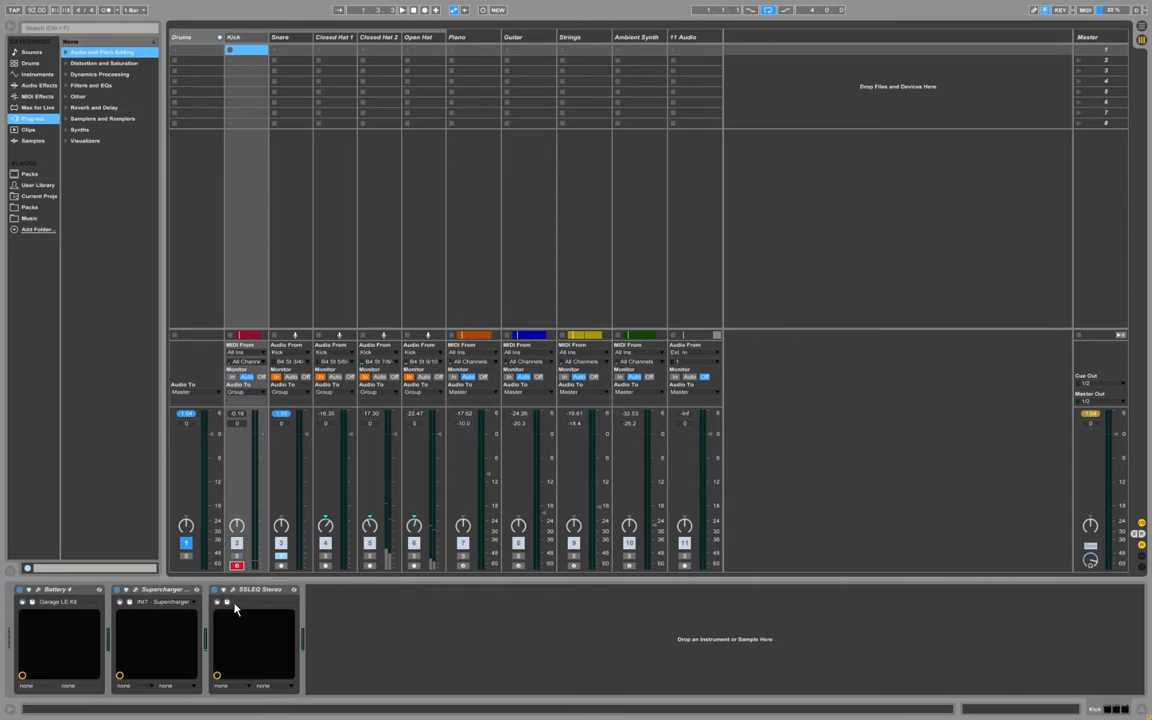
{"action": "left_click", "coordinate": [325, 557]}
{"action": "left_click", "coordinate": [330, 398]}
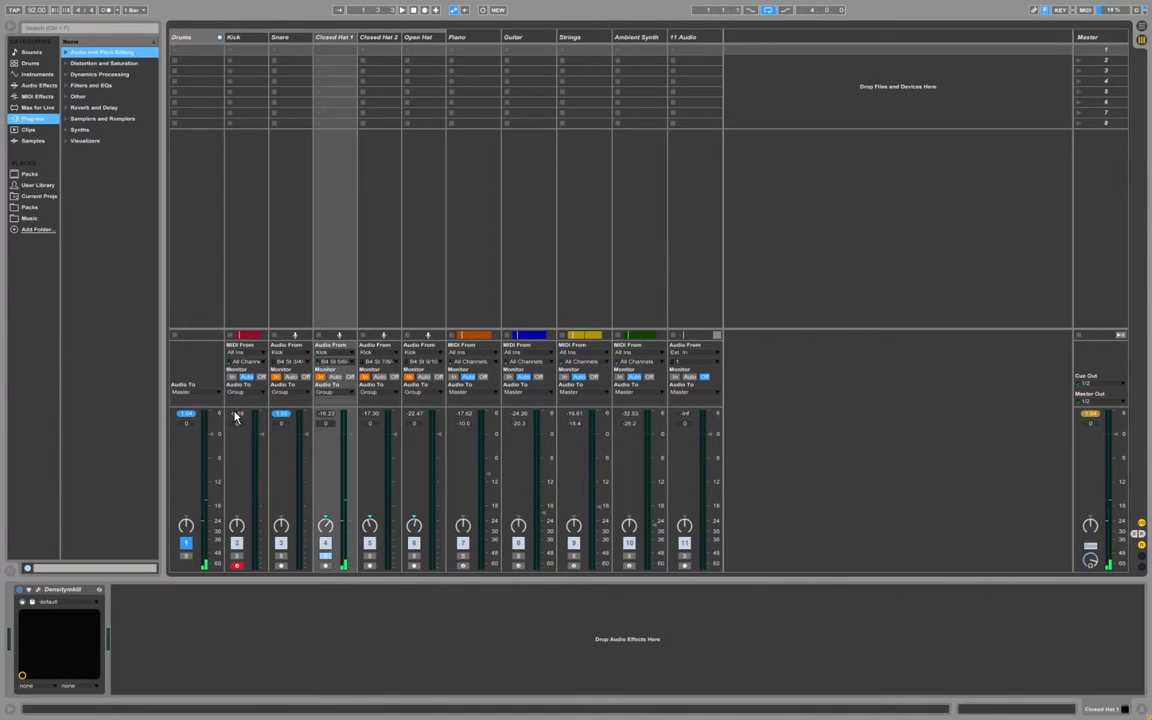
- Compare Closed Hat 1 with its DensitymkIII compressor bypassed and enabled, and briefly view the plug-in's settings
{"action": "left_click", "coordinate": [20, 590]}
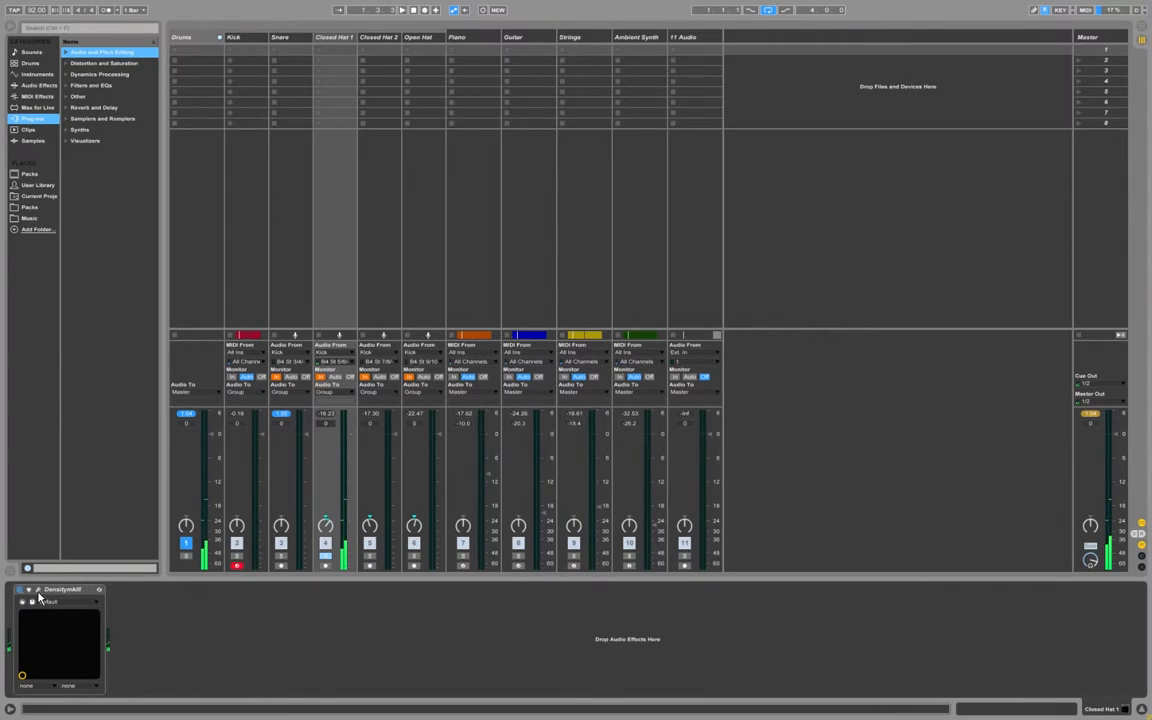
{"action": "left_click", "coordinate": [26, 595]}
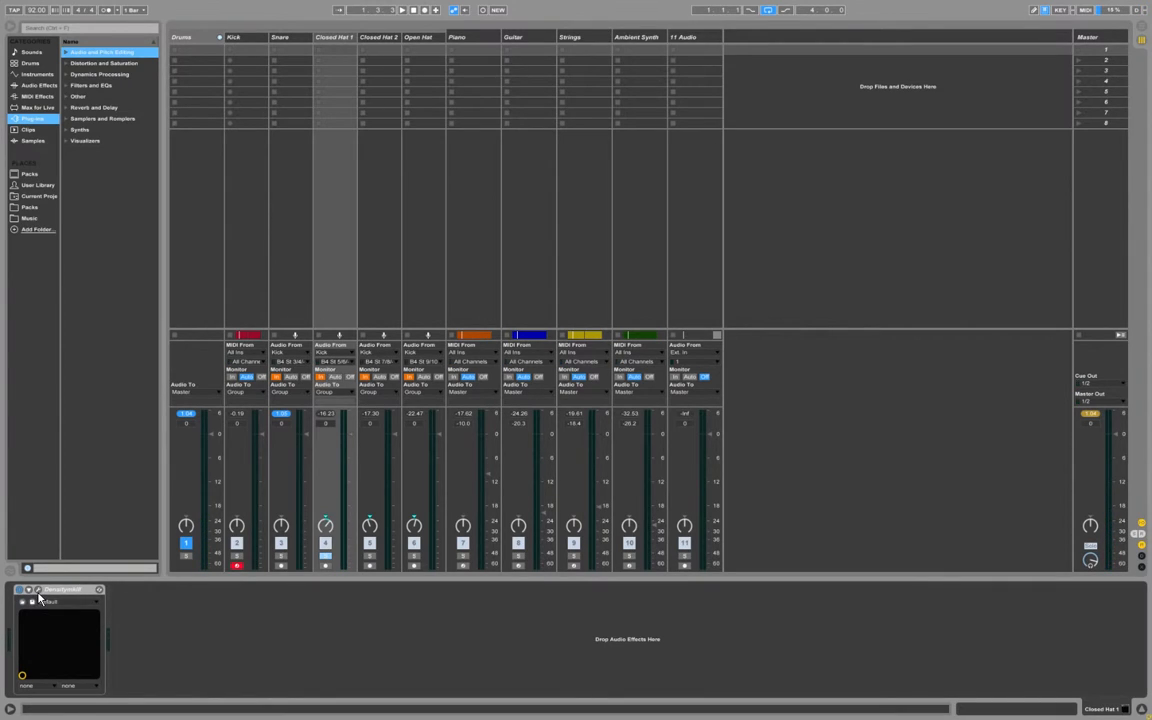
{"action": "left_click", "coordinate": [38, 593]}
{"action": "left_click", "coordinate": [38, 593]}
- Select the Drums group, solo it and start playback
{"action": "left_click", "coordinate": [180, 37]}
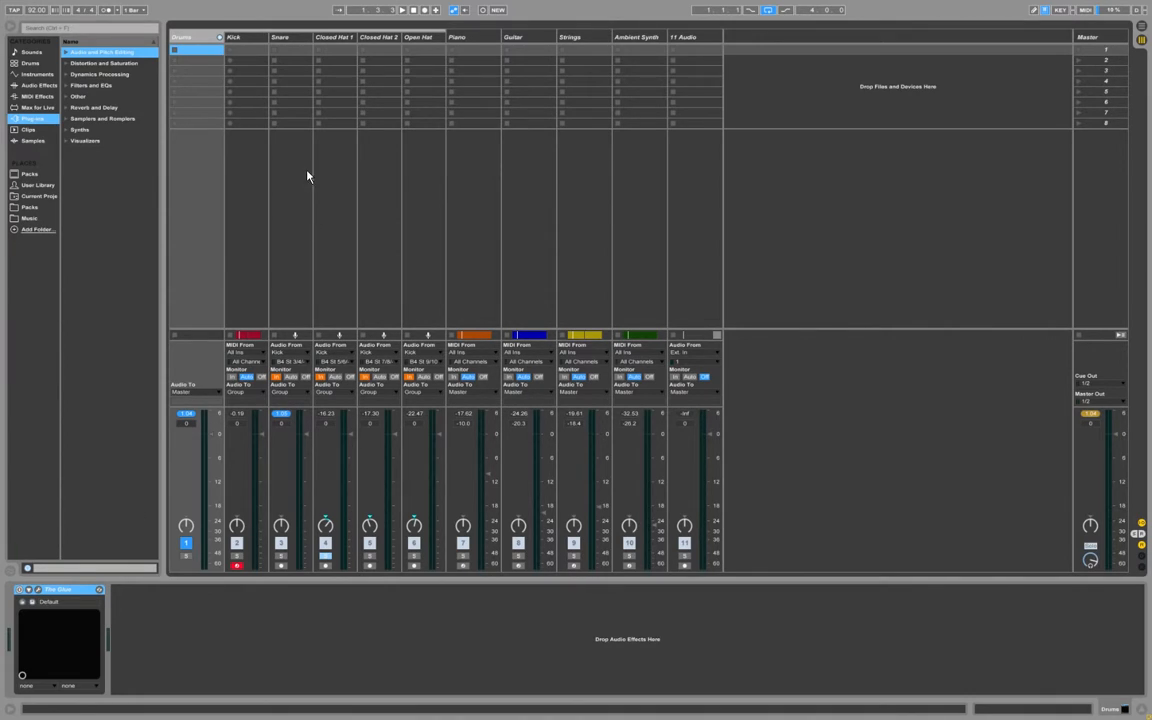
{"action": "left_click", "coordinate": [415, 165]}
{"action": "left_click", "coordinate": [353, 183]}
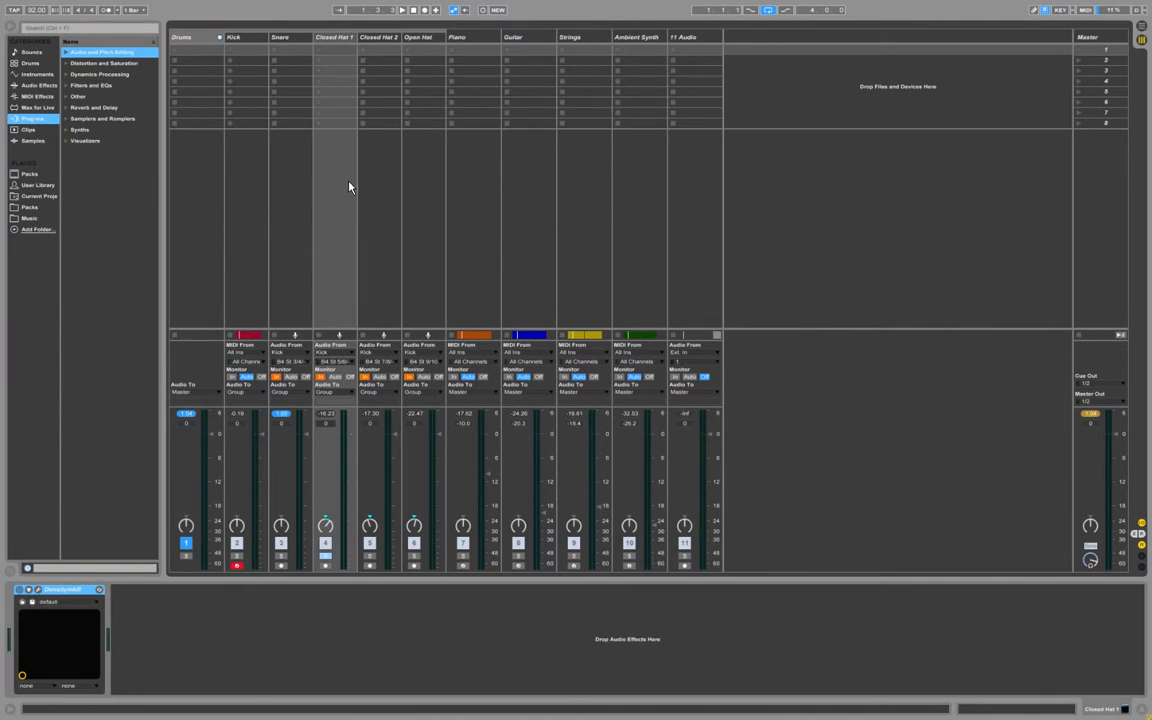
{"action": "key", "text": "Left"}
{"action": "key", "text": "Left"}
{"action": "key", "text": "Left"}
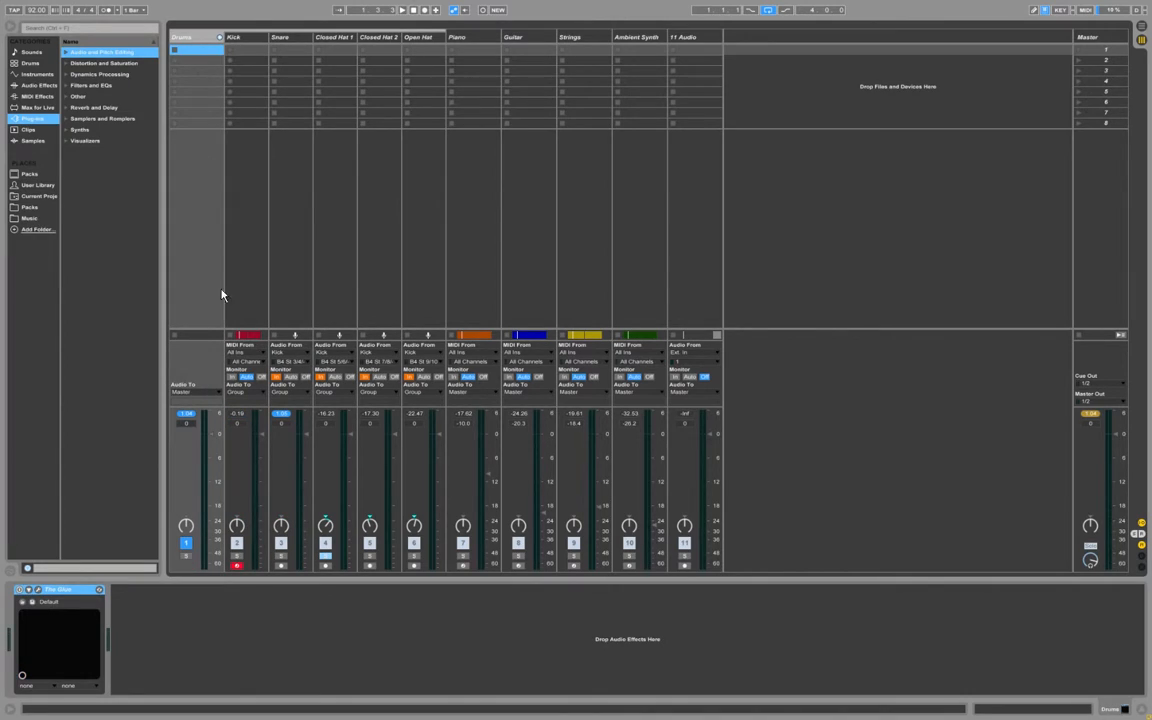
{"action": "left_click", "coordinate": [186, 556]}
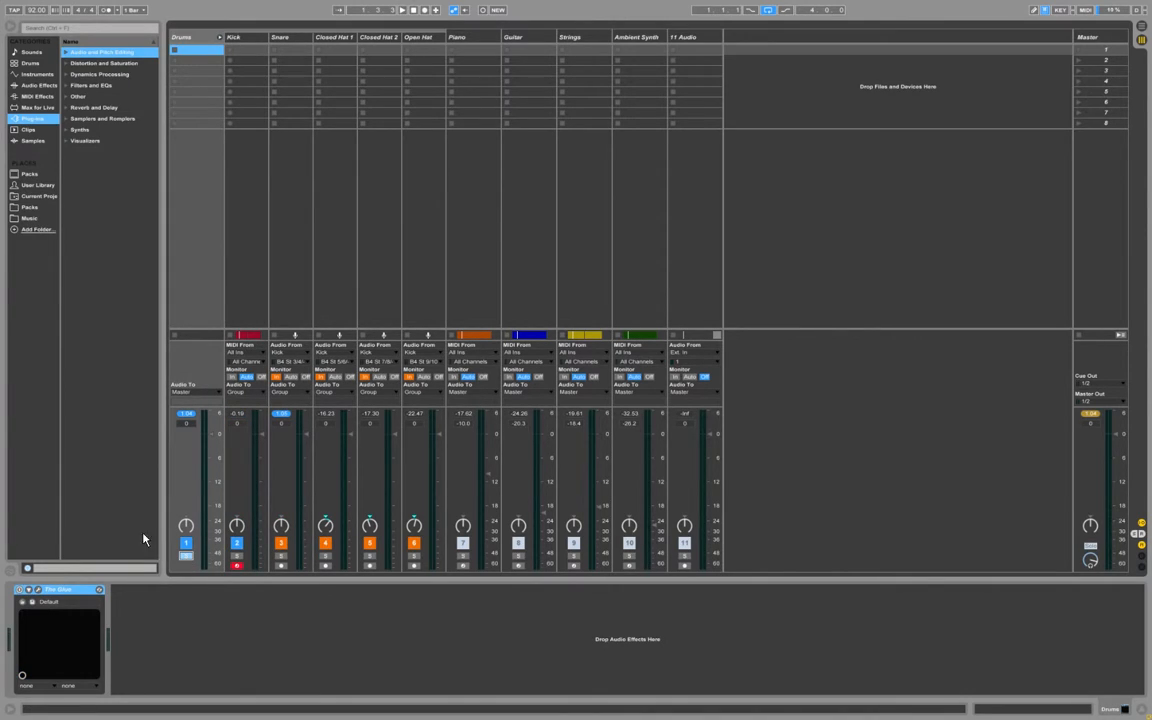
{"action": "key", "text": "space"}
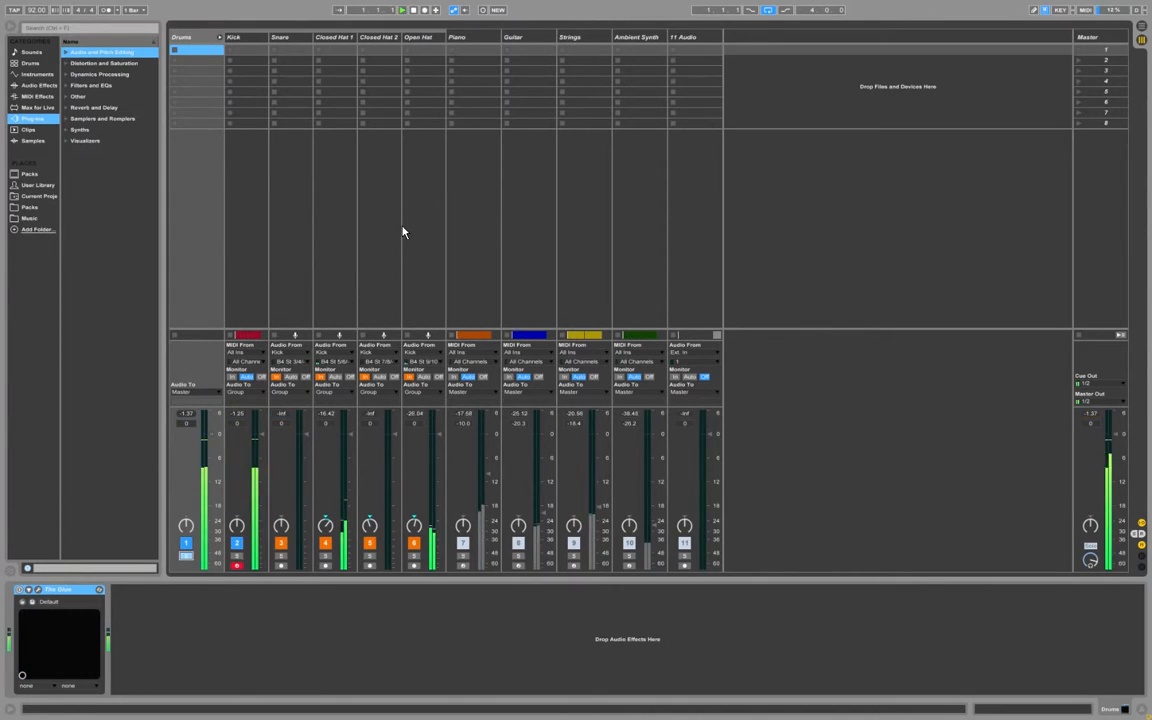
- Enable The Glue on the Drums group and open its window over the empty session area
{"action": "left_click", "coordinate": [21, 590]}
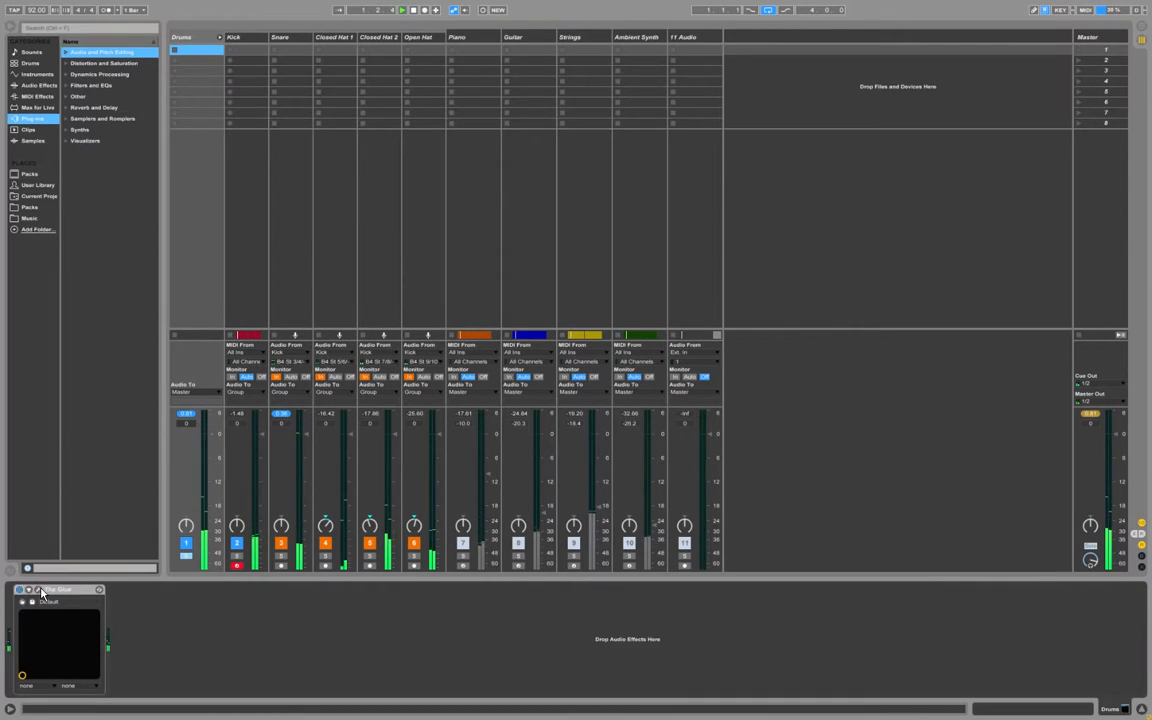
{"action": "left_click", "coordinate": [37, 590]}
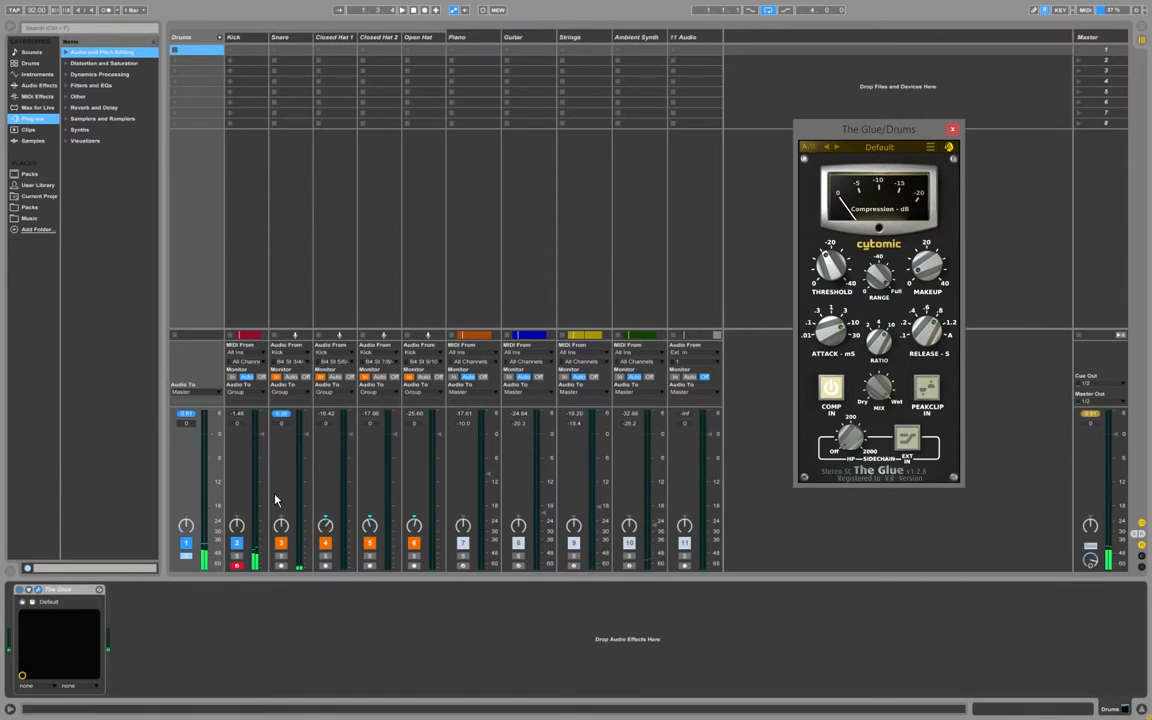
{"action": "left_click_drag", "start_coordinate": [796, 121], "coordinate": [690, 132]}
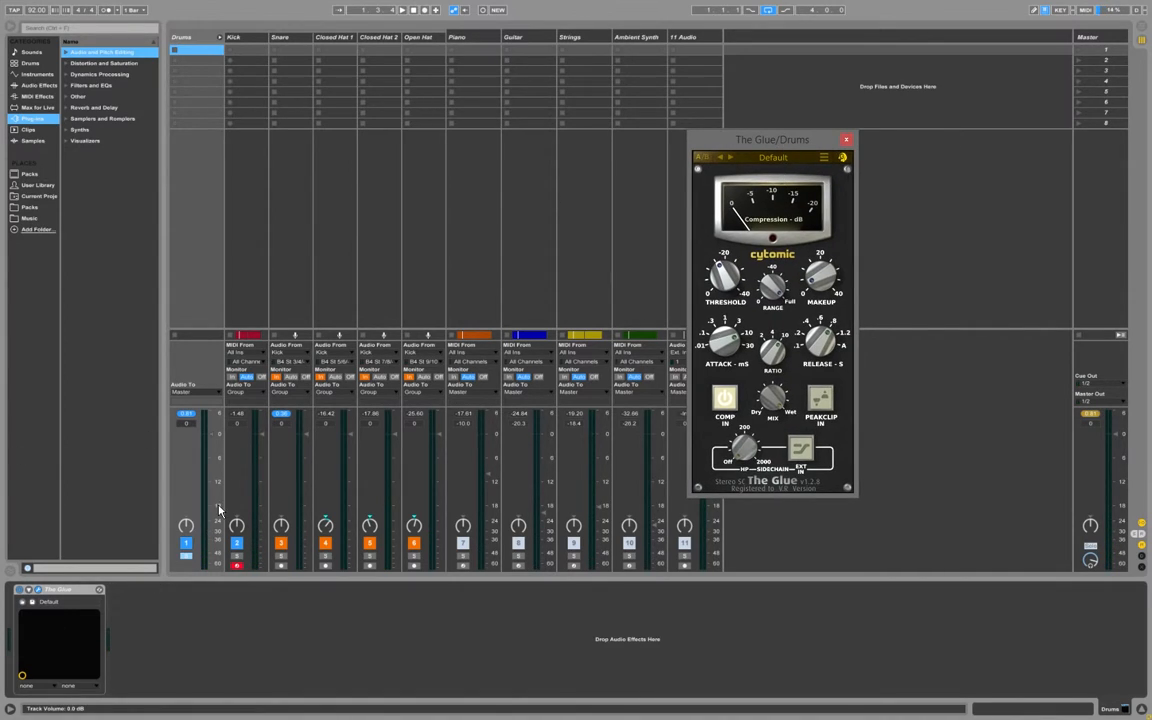
{"action": "left_click_drag", "start_coordinate": [780, 142], "coordinate": [800, 116]}
- Play the drums while comparing The Glue's compression switched off and on, and close the plug-in
{"action": "left_click", "coordinate": [200, 45]}
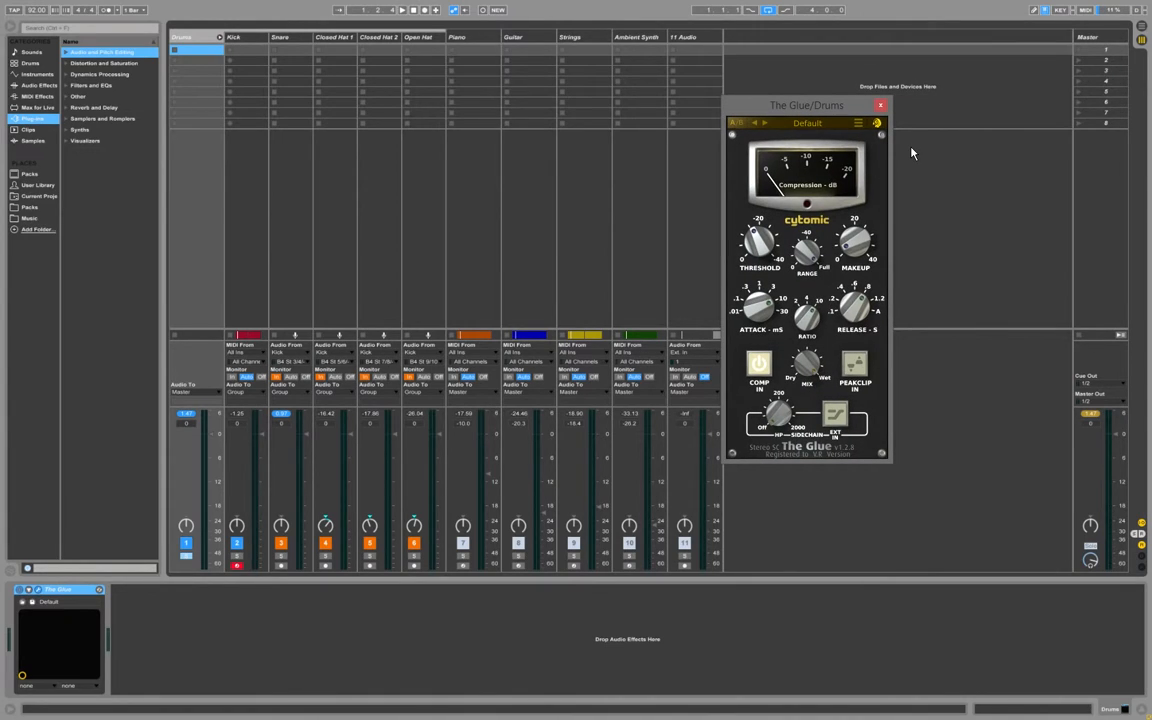
{"action": "key", "text": "space"}
{"action": "key", "text": "space"}
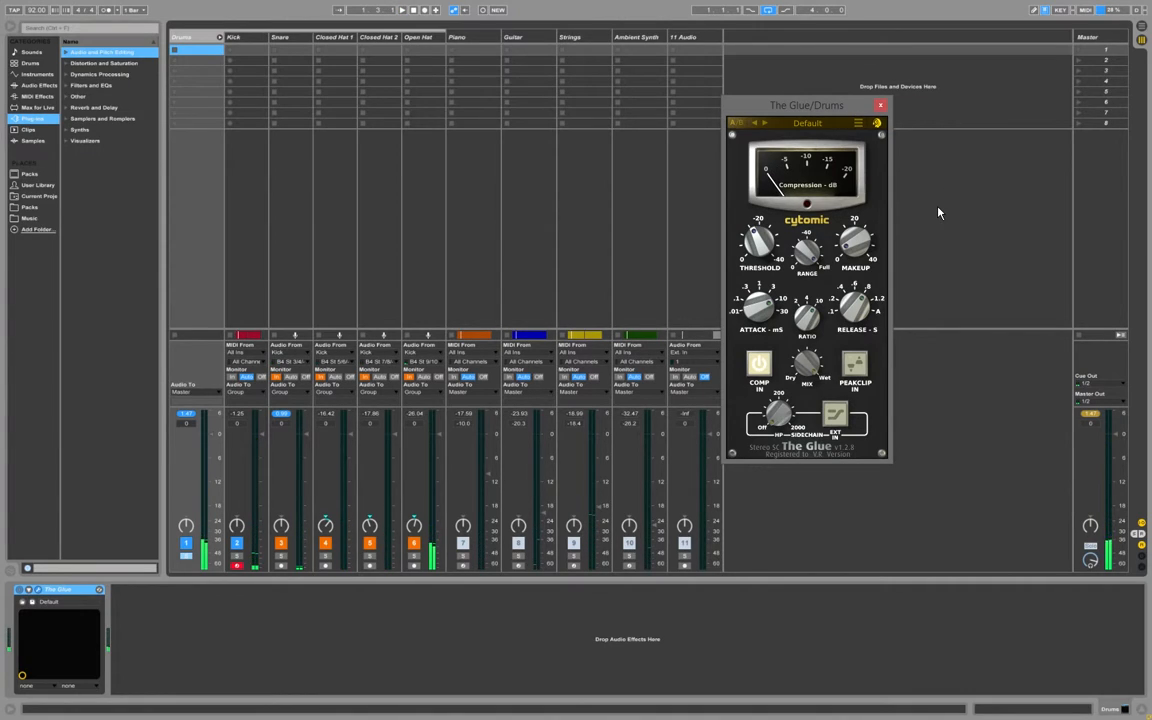
{"action": "key", "text": "space"}
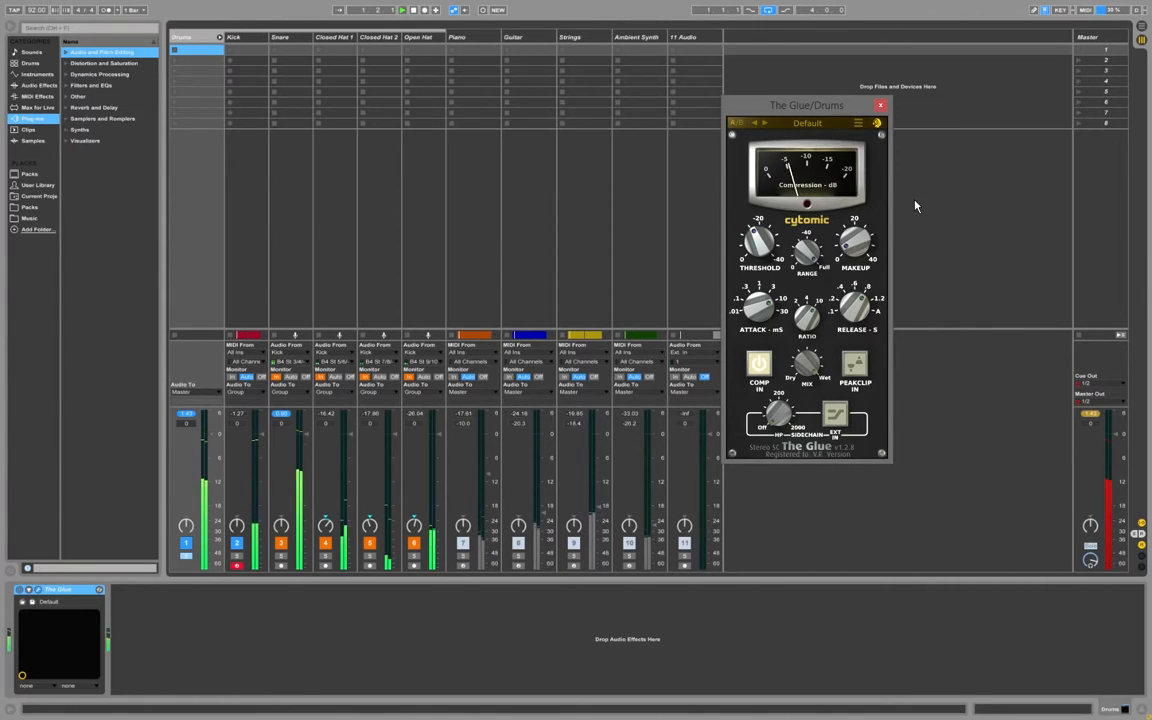
{"action": "left_click", "coordinate": [760, 366]}
{"action": "left_click", "coordinate": [760, 366]}
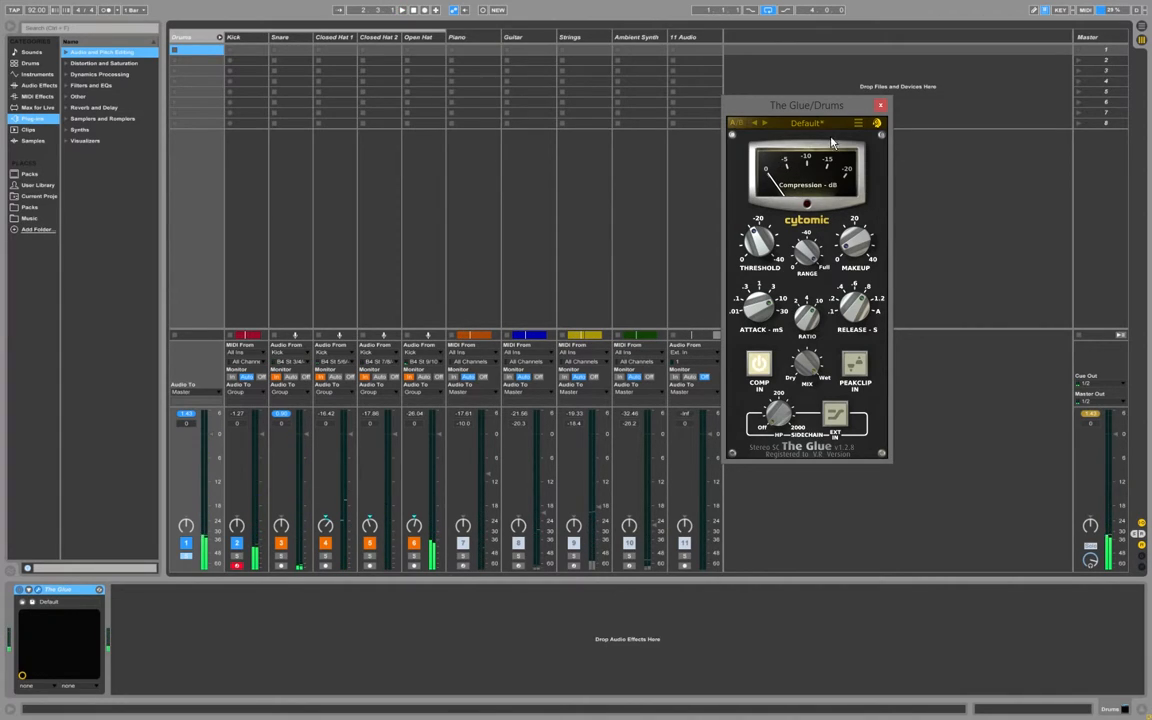
{"action": "left_click", "coordinate": [881, 106]}
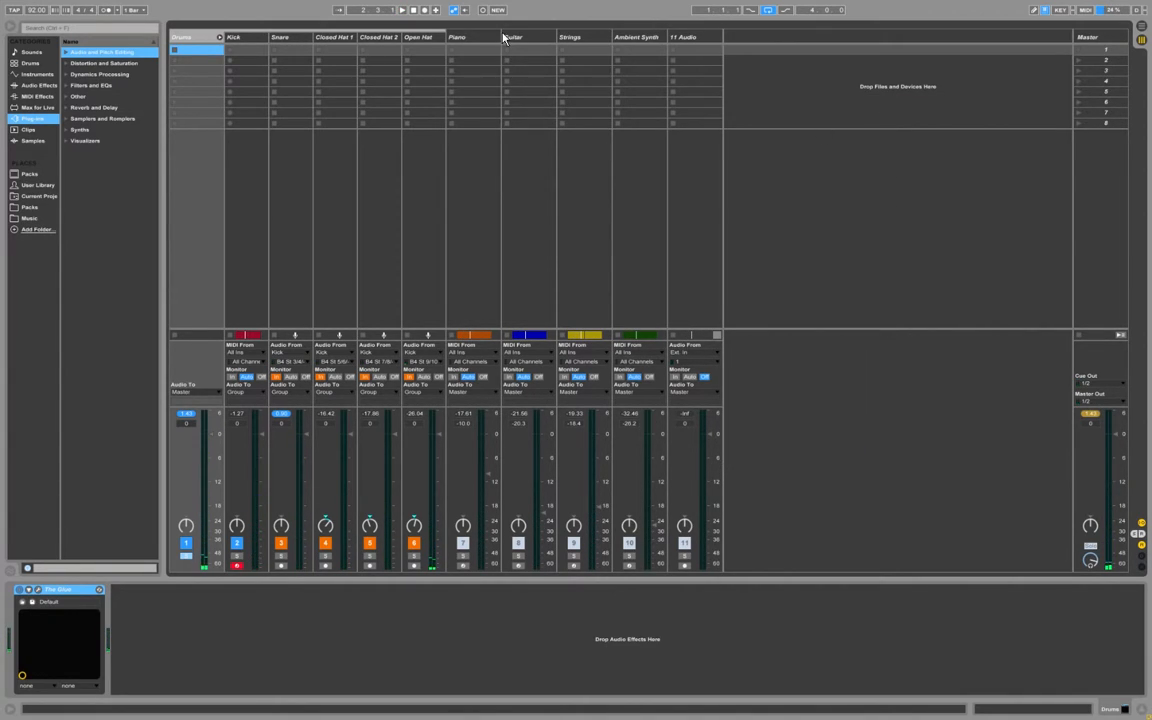
- Play the Piano track in solo and switch to the Arrangement View
{"action": "left_click", "coordinate": [470, 49]}
{"action": "right_click", "coordinate": [499, 236]}
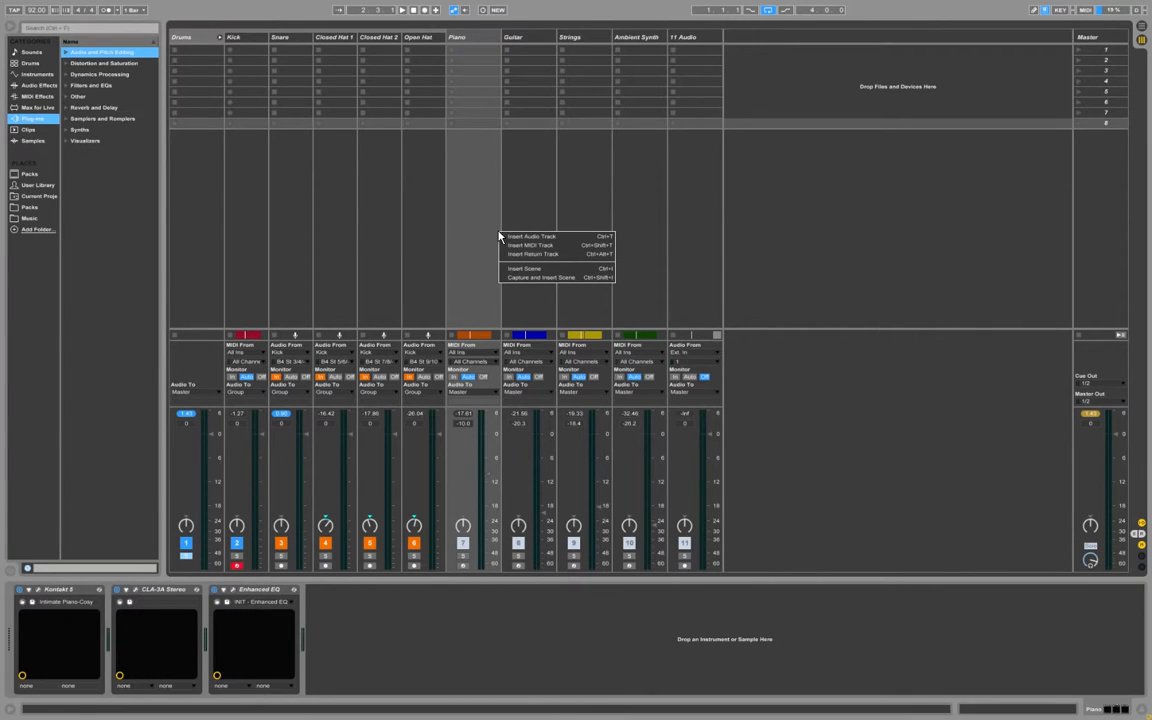
{"action": "left_click", "coordinate": [484, 170]}
{"action": "key", "text": "space"}
{"action": "key", "text": "Tab"}
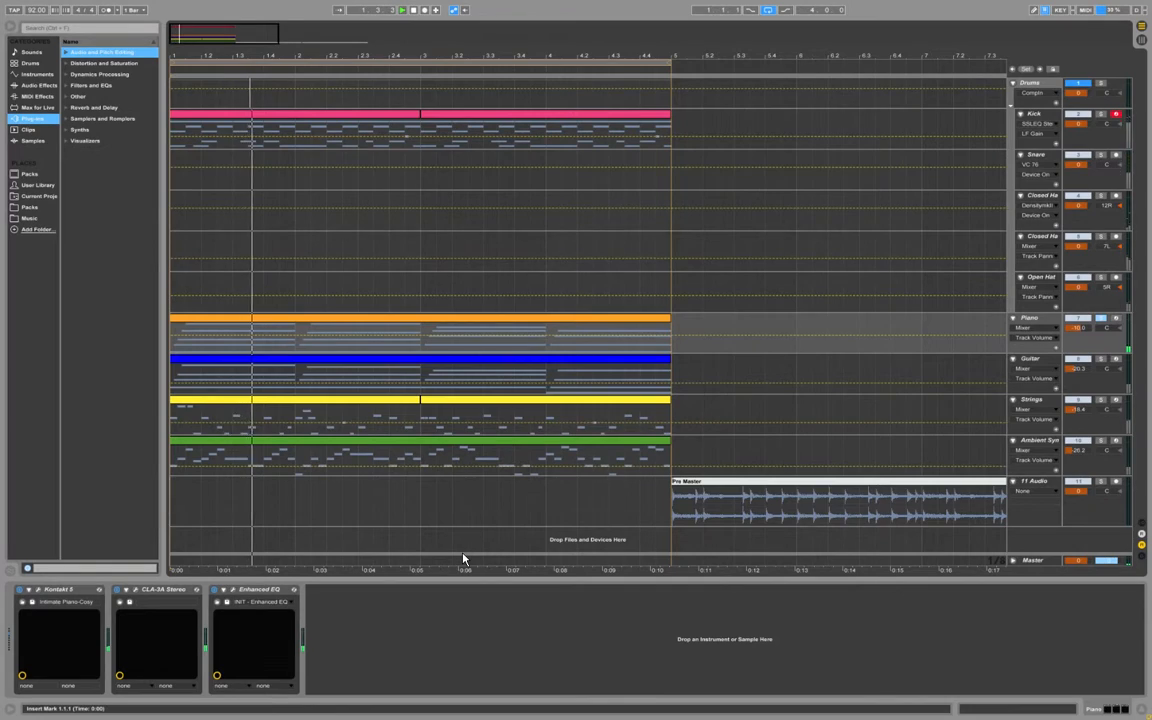
- Return to the Session View and stop the Piano playback
{"action": "key", "text": "Tab"}
{"action": "key", "text": "Tab"}
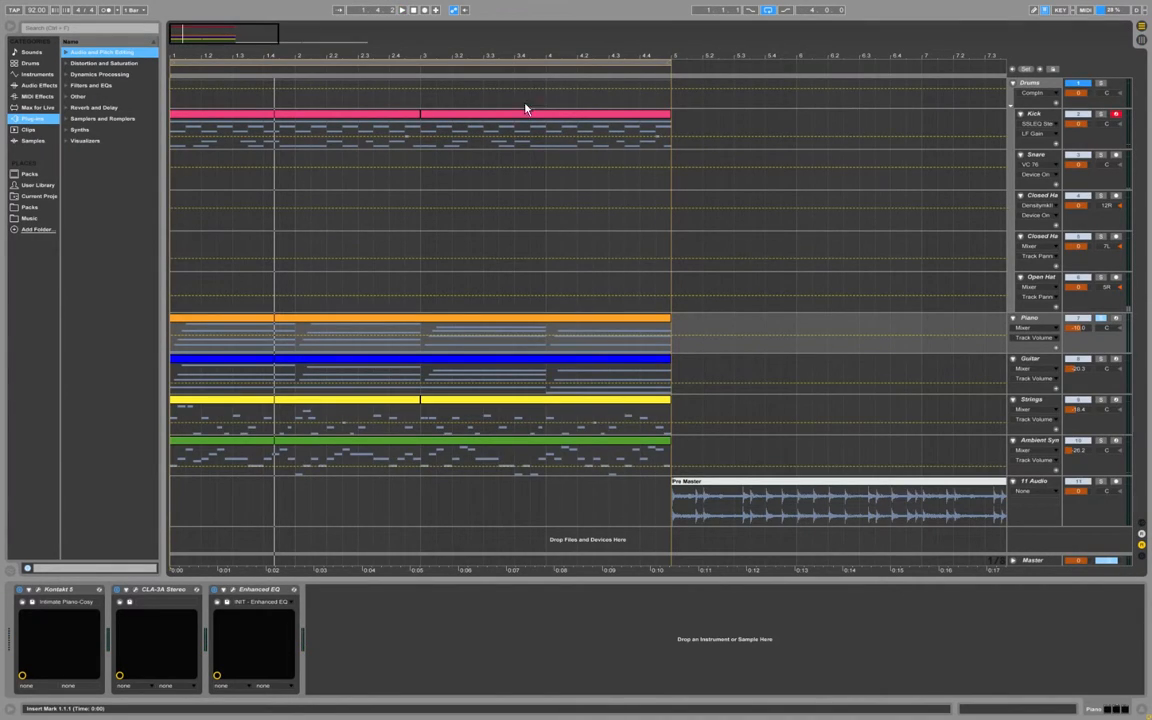
{"action": "key", "text": "Tab"}
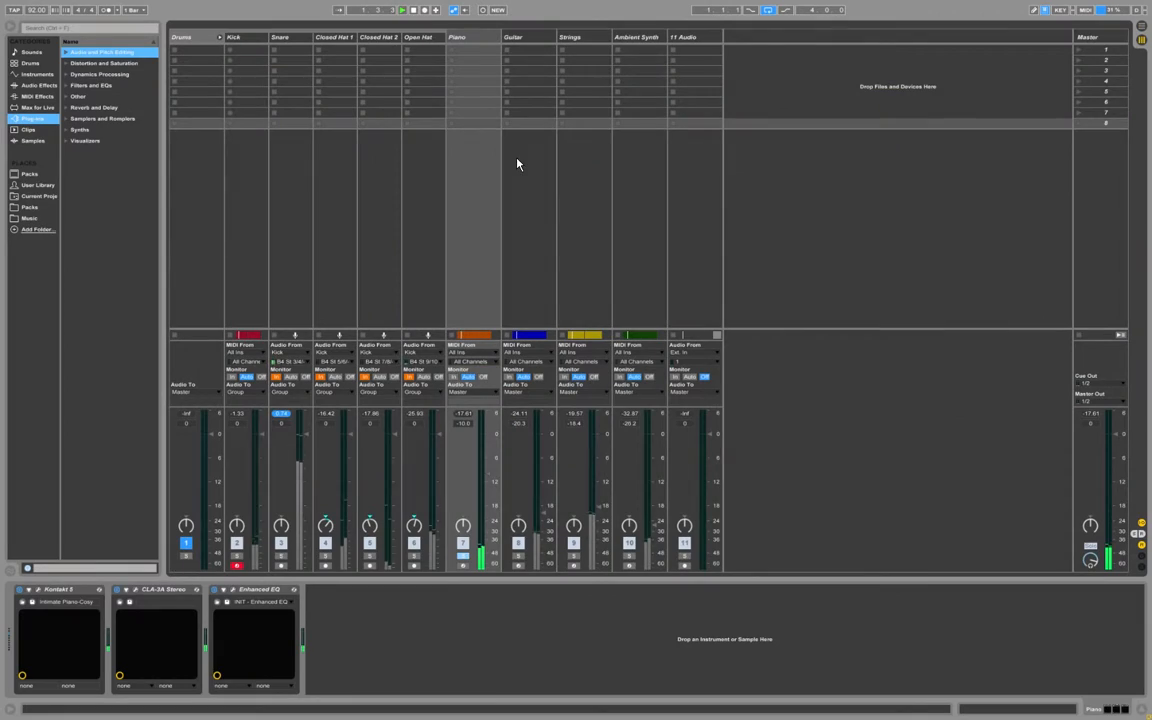
{"action": "key", "text": "space"}
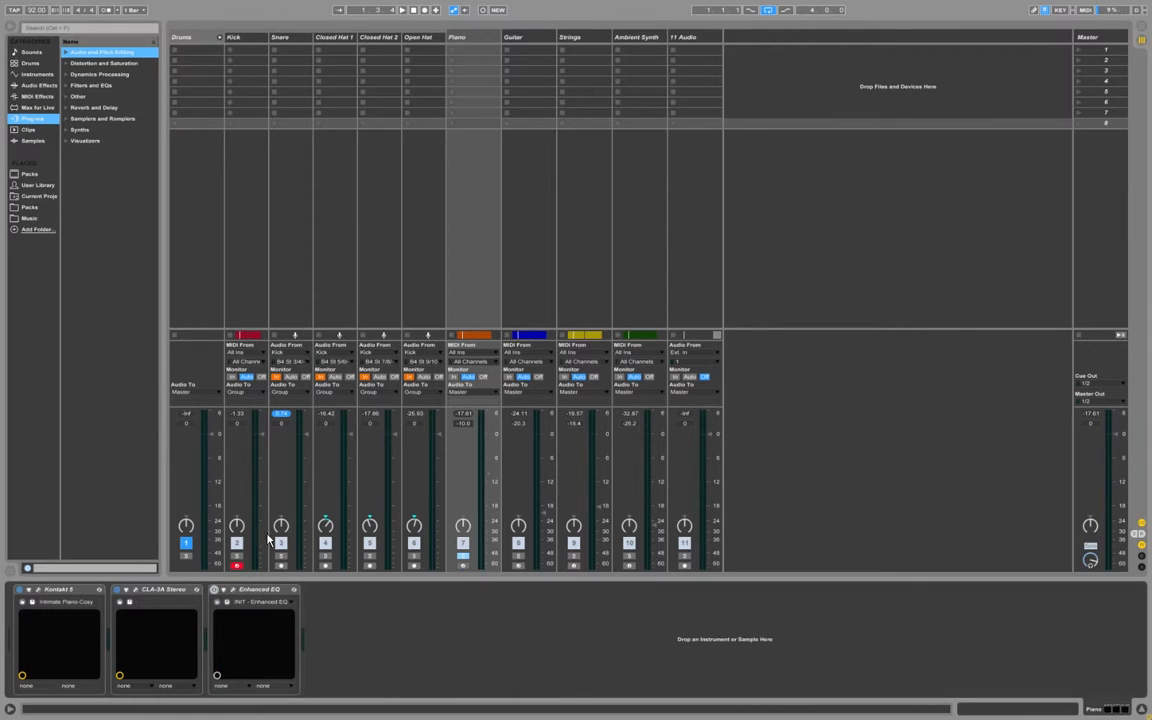
- Open CLA-3A Stereo on the Piano track, place its window over the empty session area, and play the track to observe the gain reduction
{"action": "left_click", "coordinate": [496, 38]}
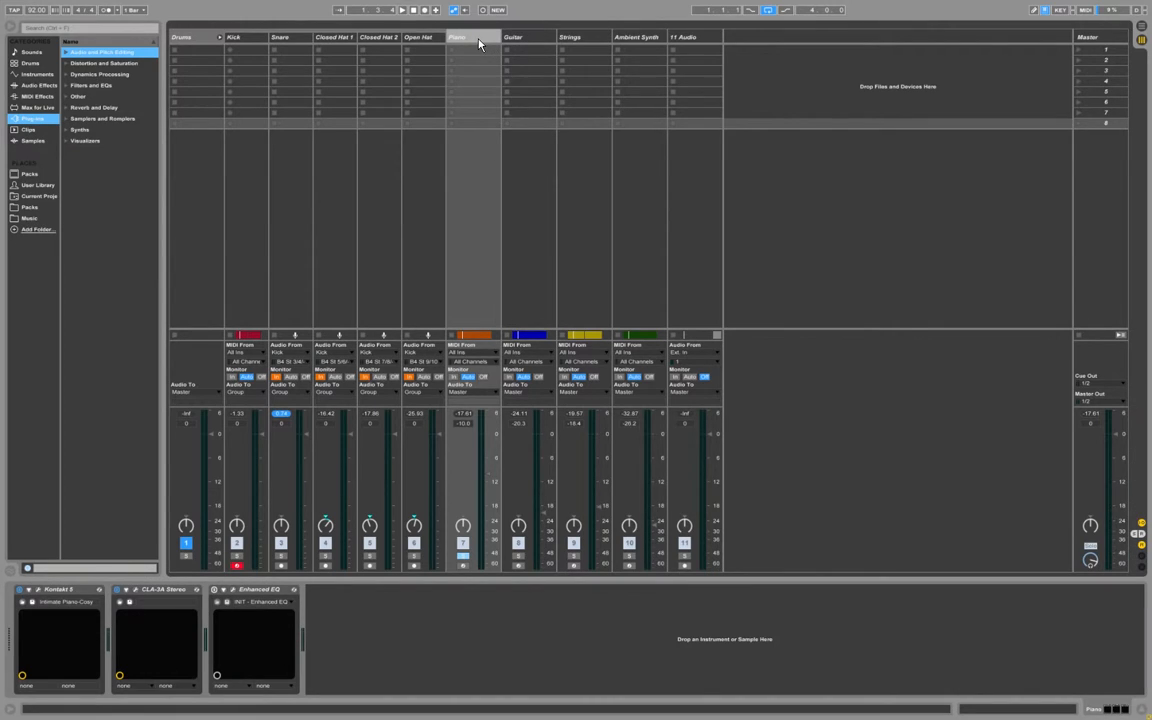
{"action": "key", "text": "Down"}
{"action": "left_click", "coordinate": [135, 591]}
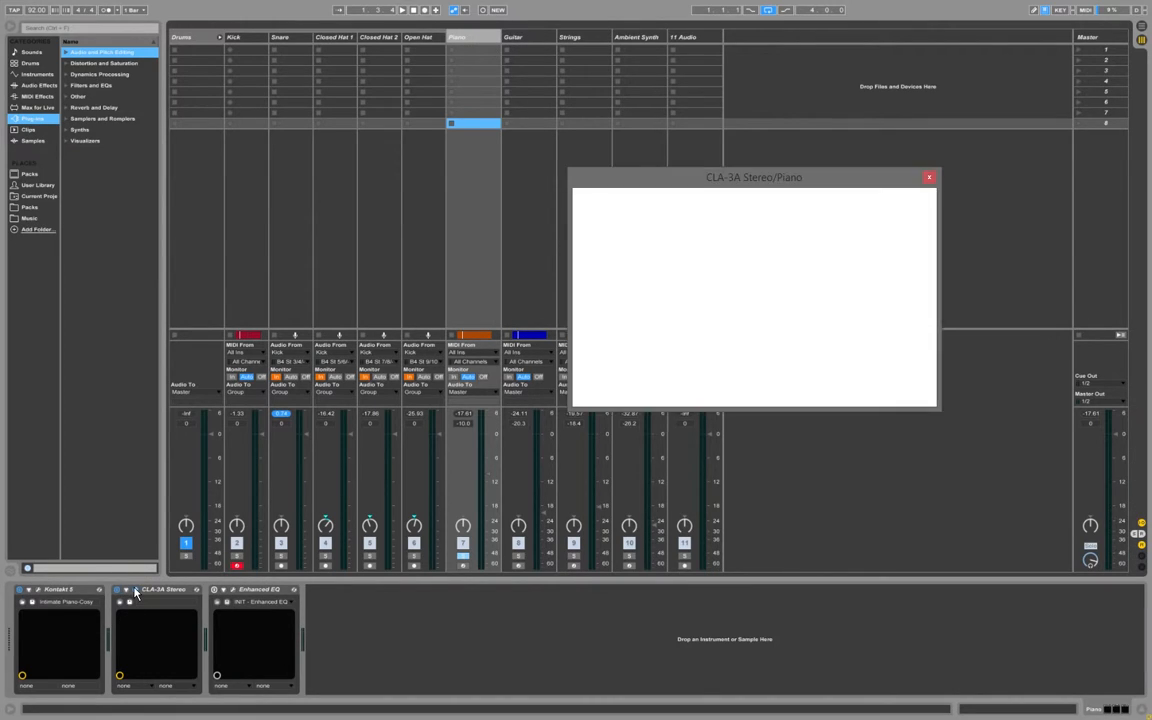
{"action": "key", "text": "space"}
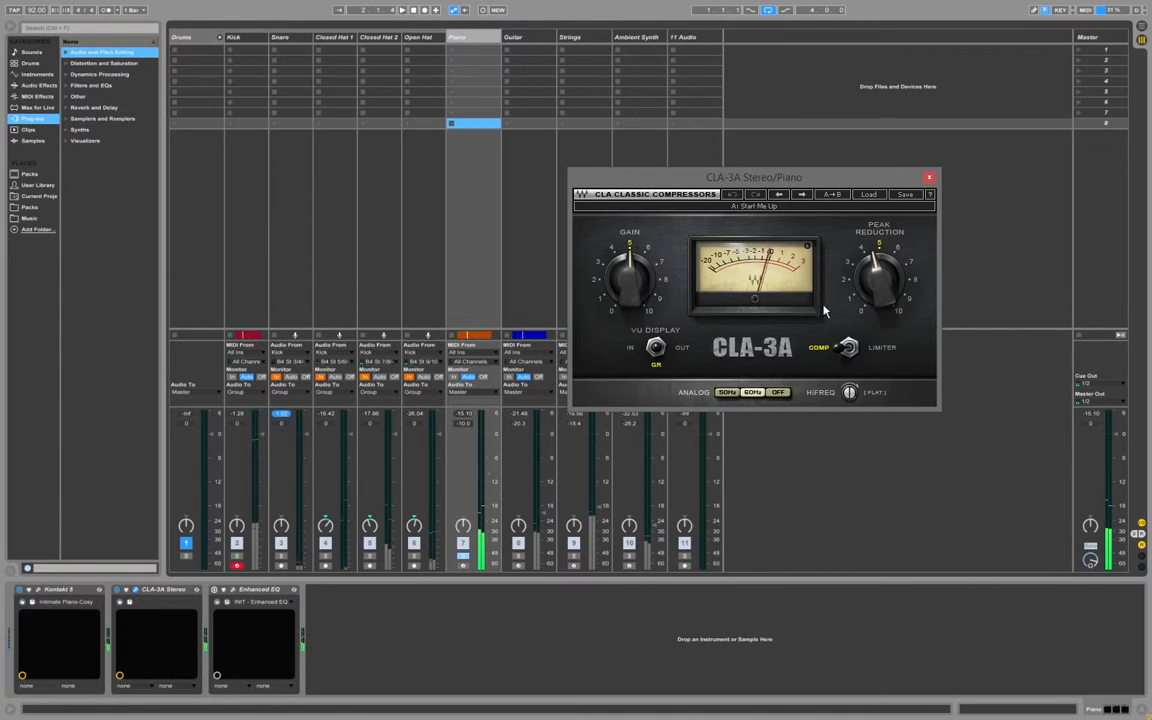
{"action": "key", "text": "space"}
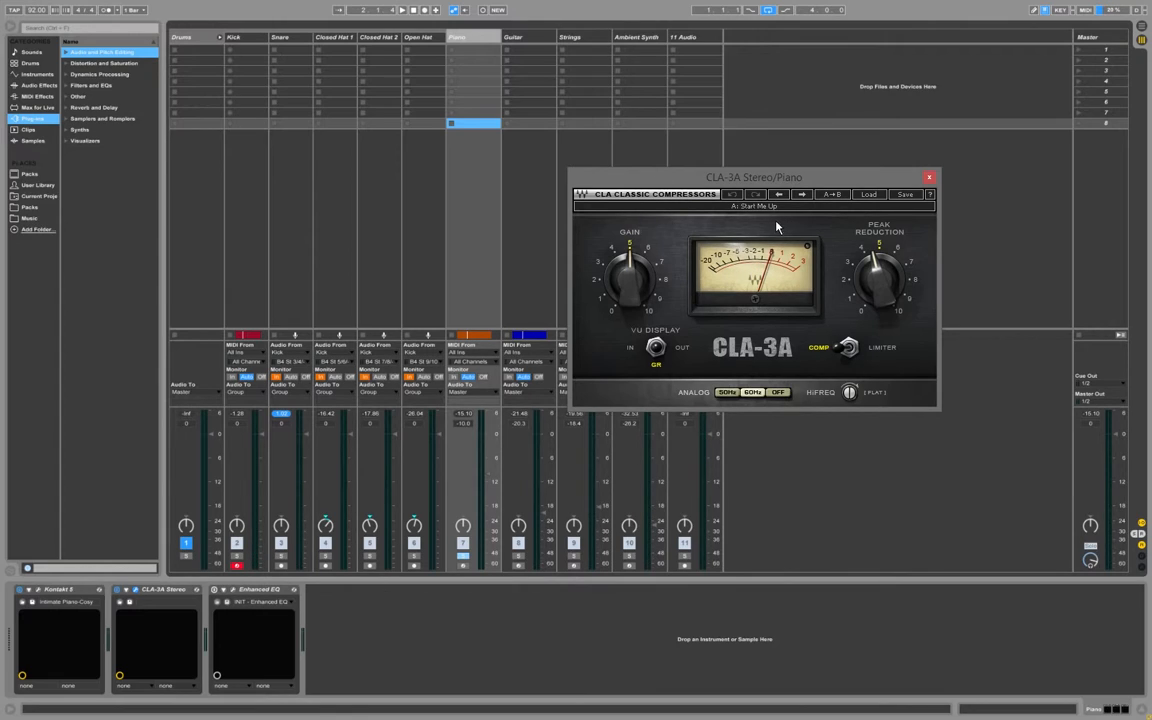
{"action": "key", "text": "space"}
{"action": "left_click_drag", "start_coordinate": [845, 191], "coordinate": [903, 113]}
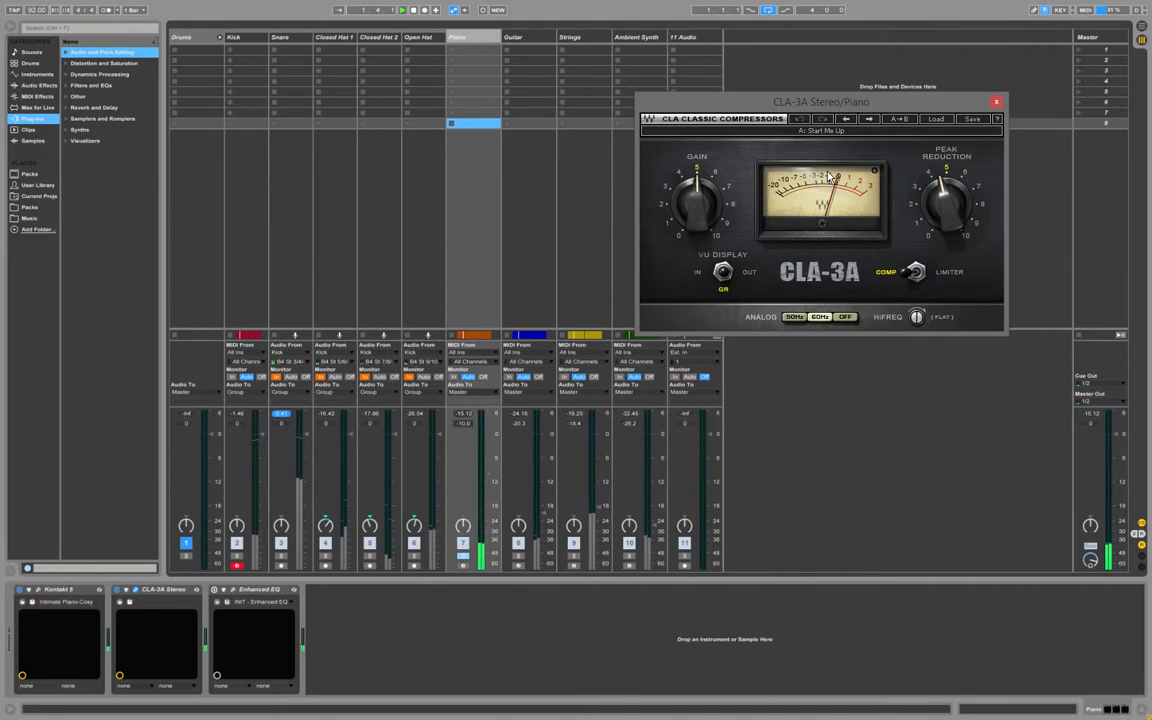
{"action": "key", "text": "space"}
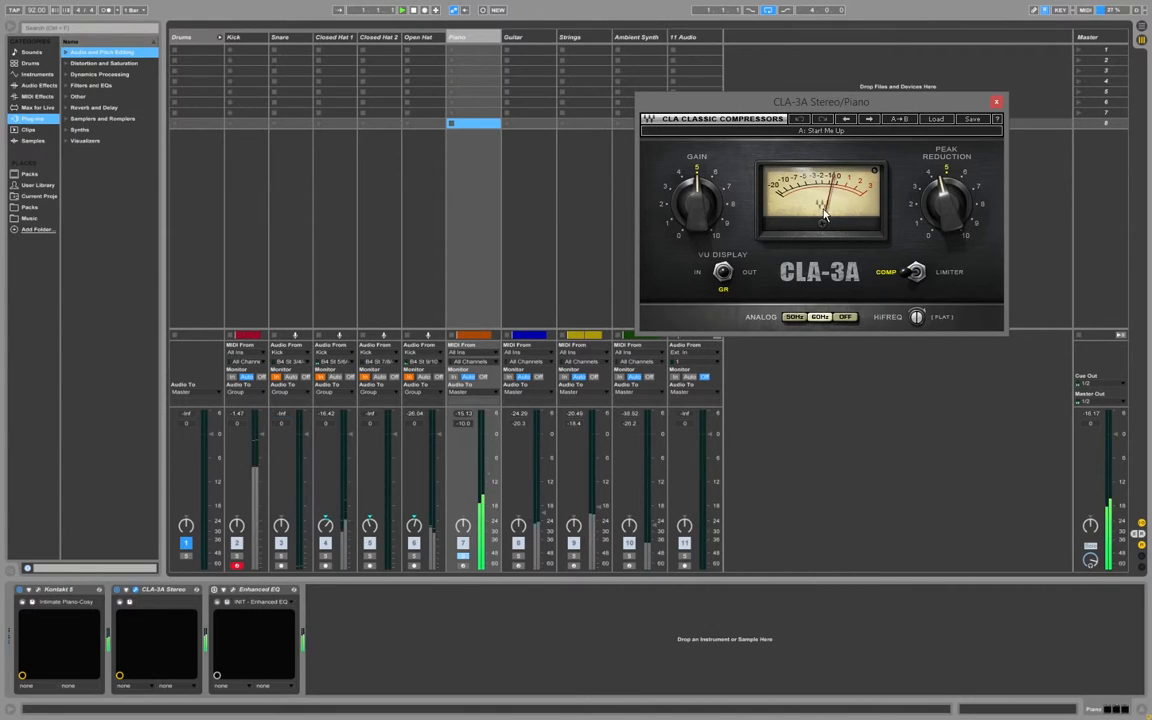
- Toggle CLA-3A Stereo and close its window, and enable Enhanced EQ on the Piano track
{"action": "left_click", "coordinate": [117, 590]}
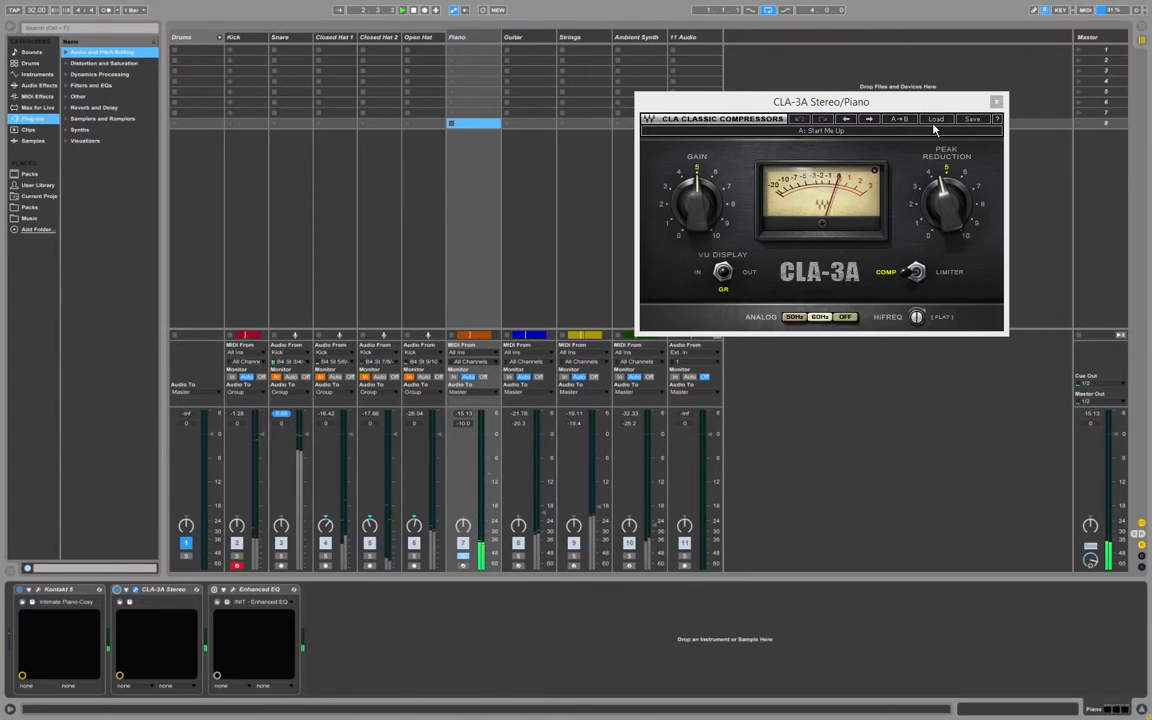
{"action": "left_click", "coordinate": [997, 103]}
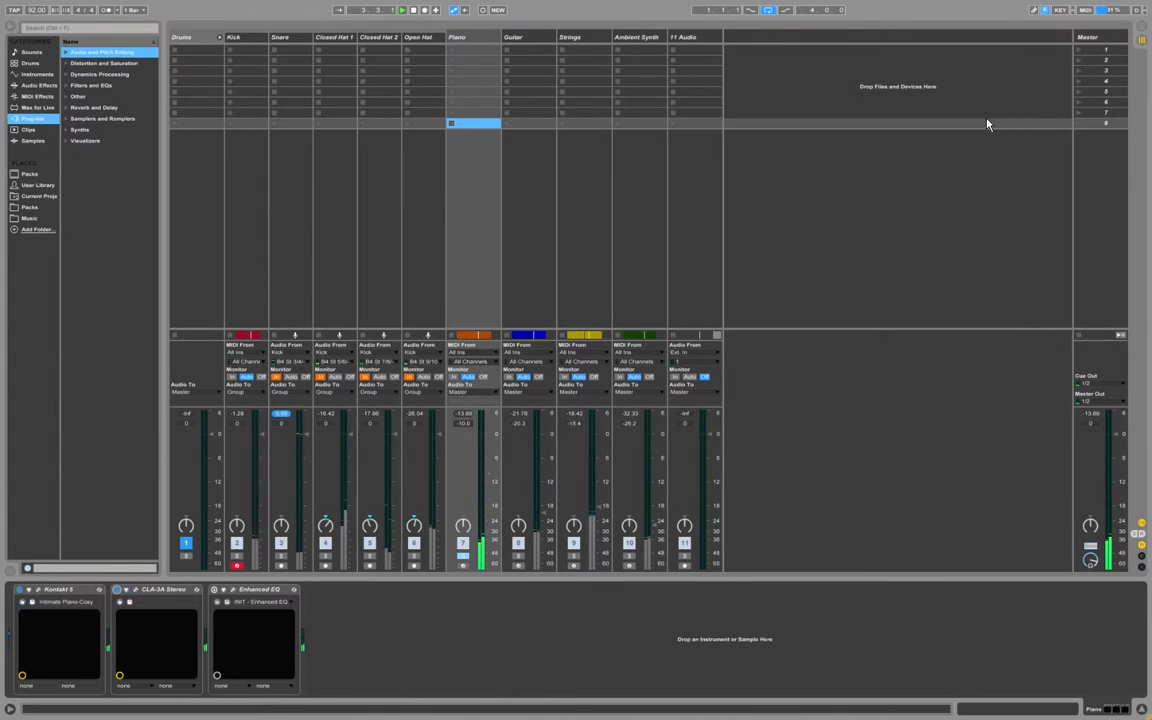
{"action": "left_click", "coordinate": [213, 590]}
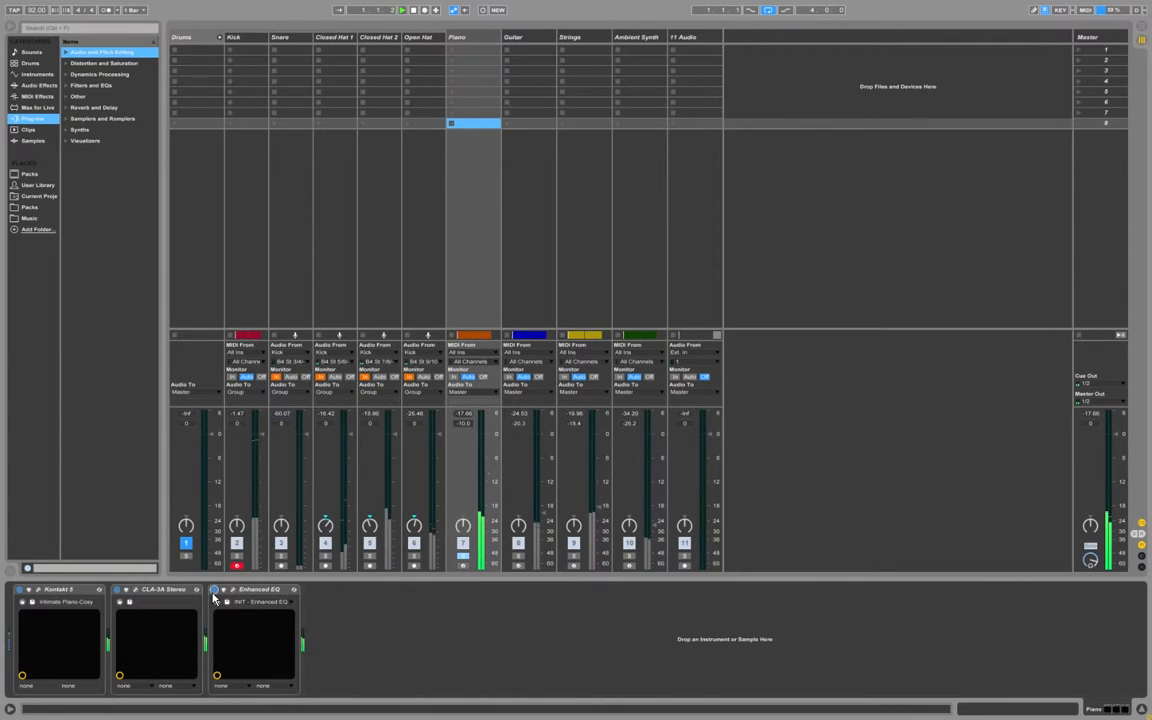
{"action": "left_click", "coordinate": [534, 202]}
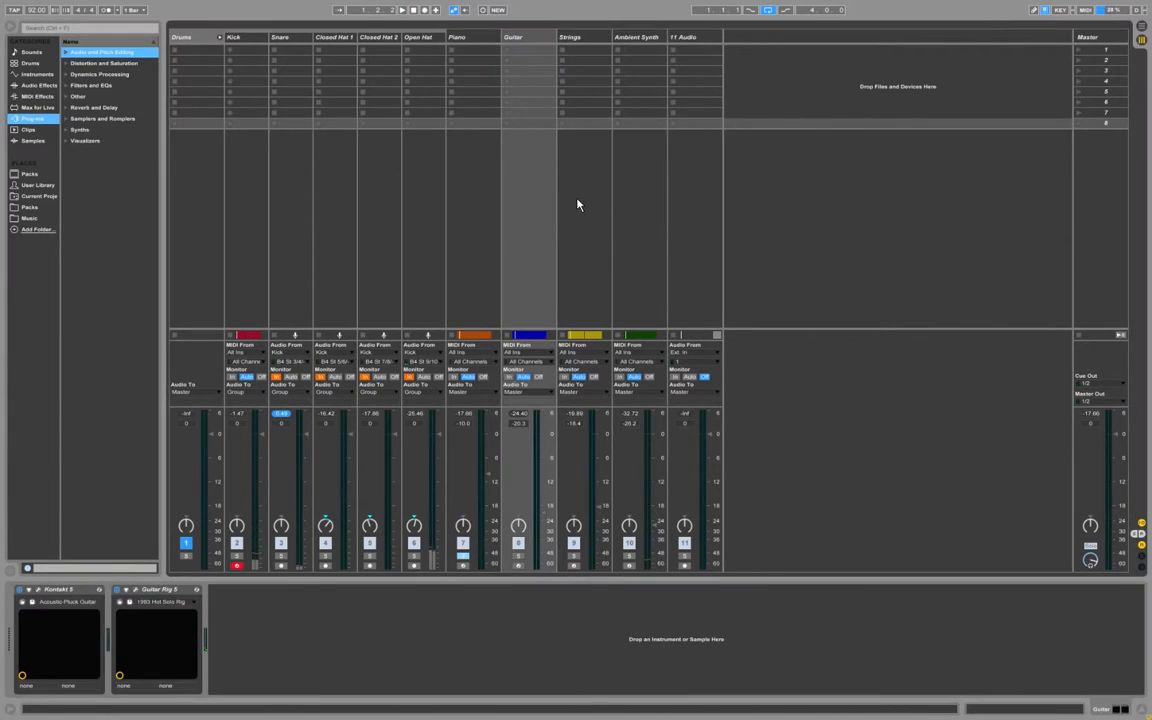
{"action": "left_click", "coordinate": [1115, 33]}
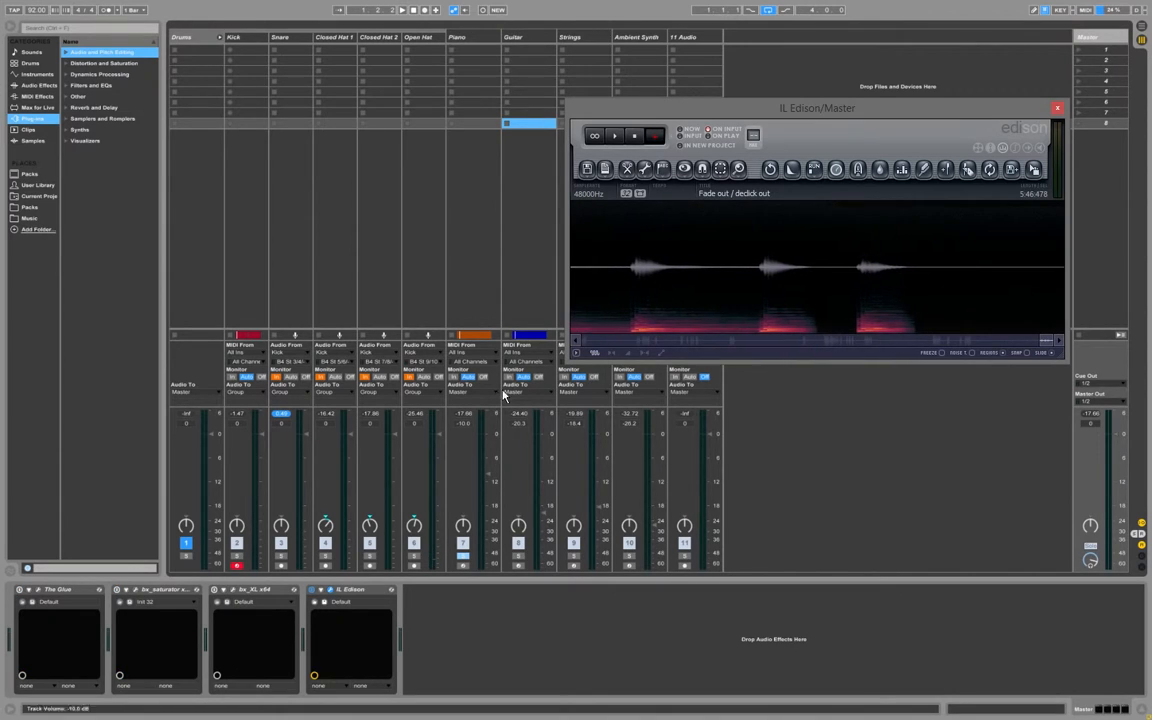
{"action": "left_click_drag", "start_coordinate": [1034, 113], "coordinate": [1115, 597]}
- Open Guitar Rig 5 on the Guitar track and select its Solid Bus Comp module
{"action": "left_click", "coordinate": [506, 38]}
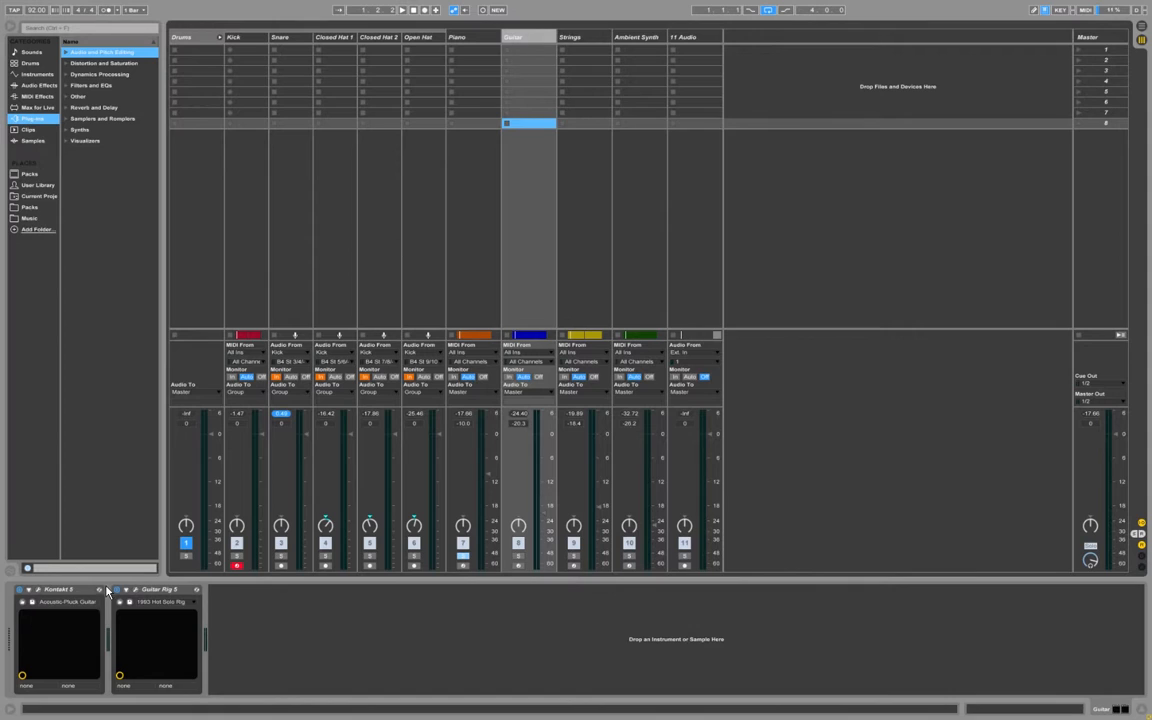
{"action": "left_click", "coordinate": [137, 592]}
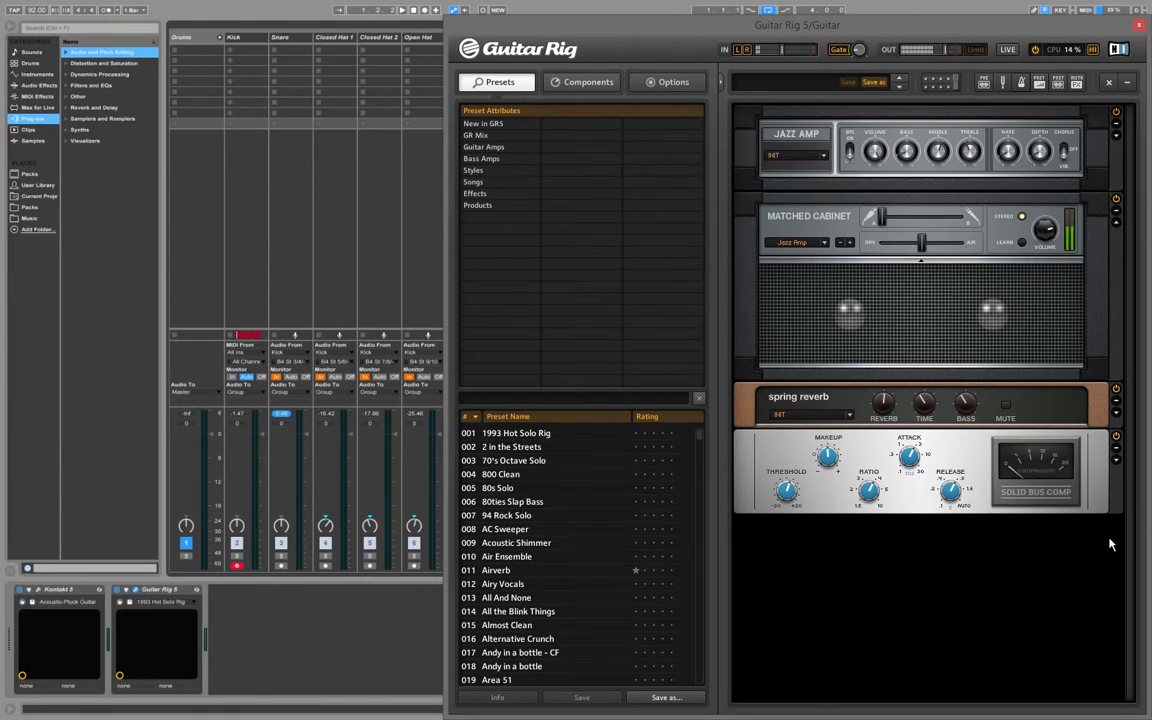
{"action": "left_click", "coordinate": [1005, 505]}
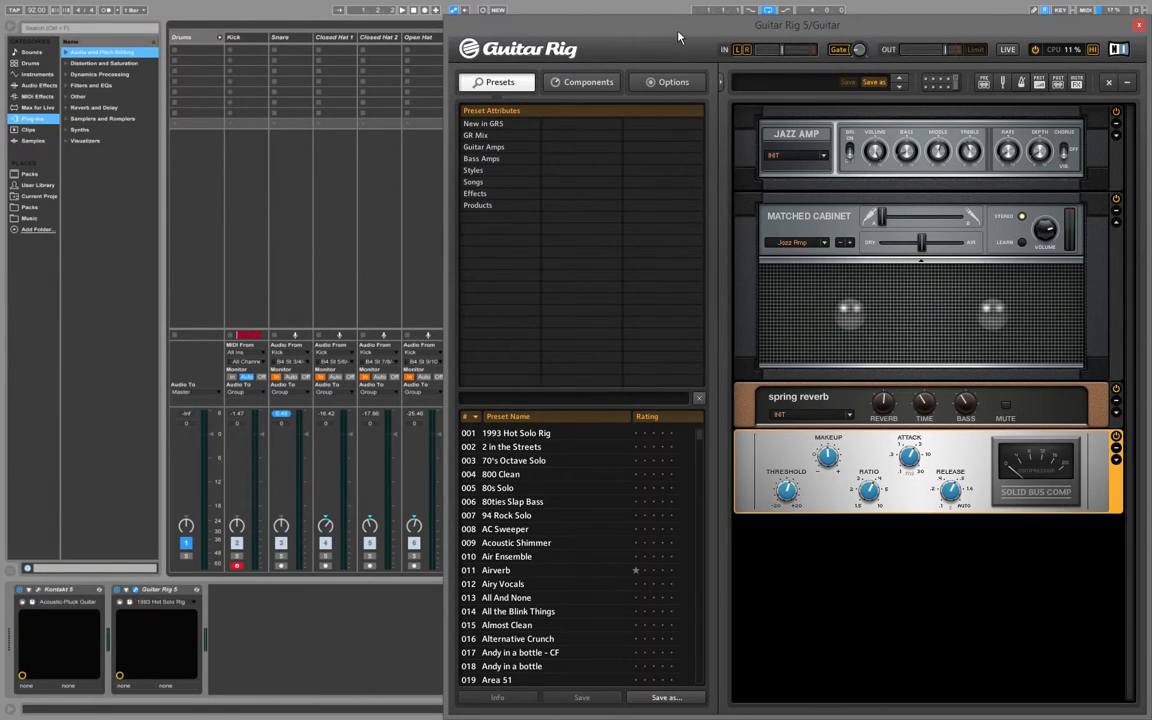
- Solo and play the Guitar track while examining its Guitar Rig 5 rack, and close the plug-in window
{"action": "left_click_drag", "start_coordinate": [679, 38], "coordinate": [1014, 125]}
{"action": "left_click", "coordinate": [518, 555]}
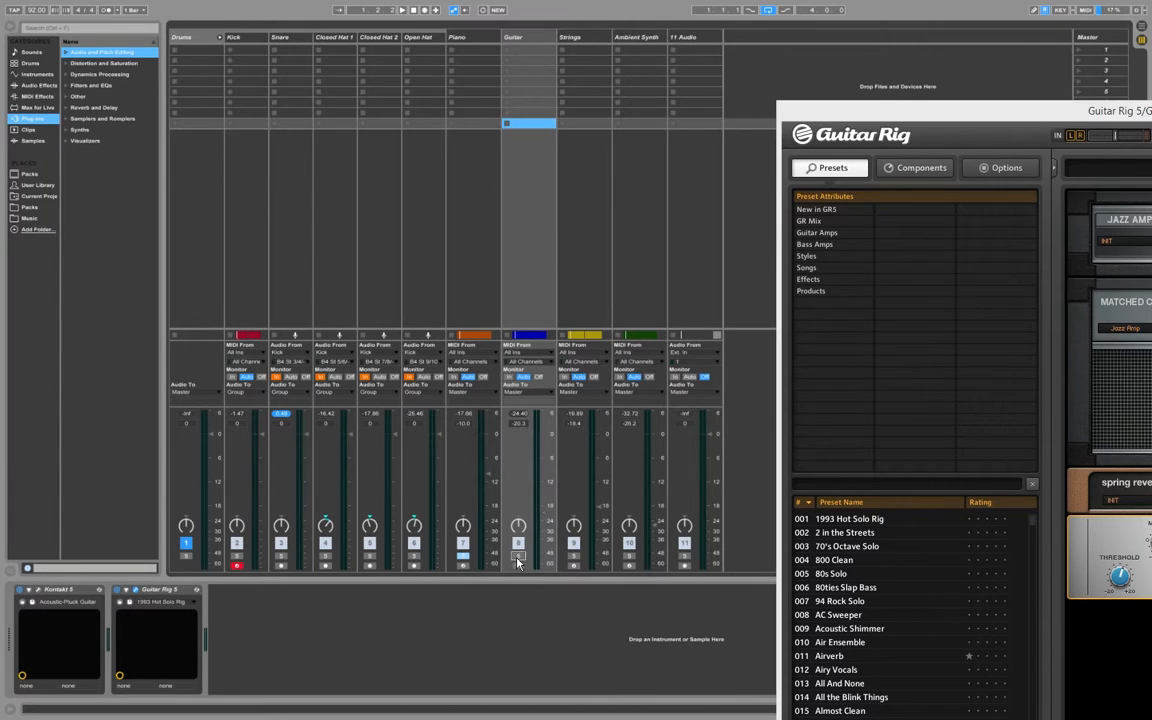
{"action": "key", "text": "space"}
{"action": "left_click_drag", "start_coordinate": [853, 120], "coordinate": [301, 57]}
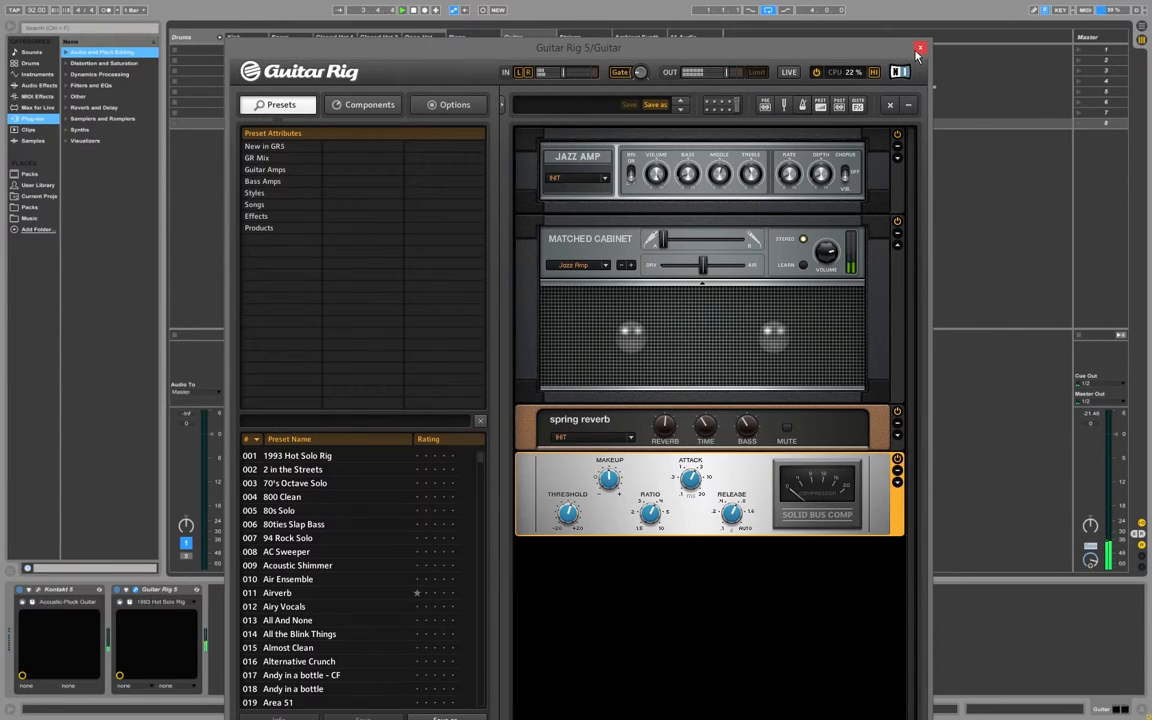
{"action": "left_click_drag", "start_coordinate": [855, 58], "coordinate": [651, 168]}
{"action": "key", "text": "space"}
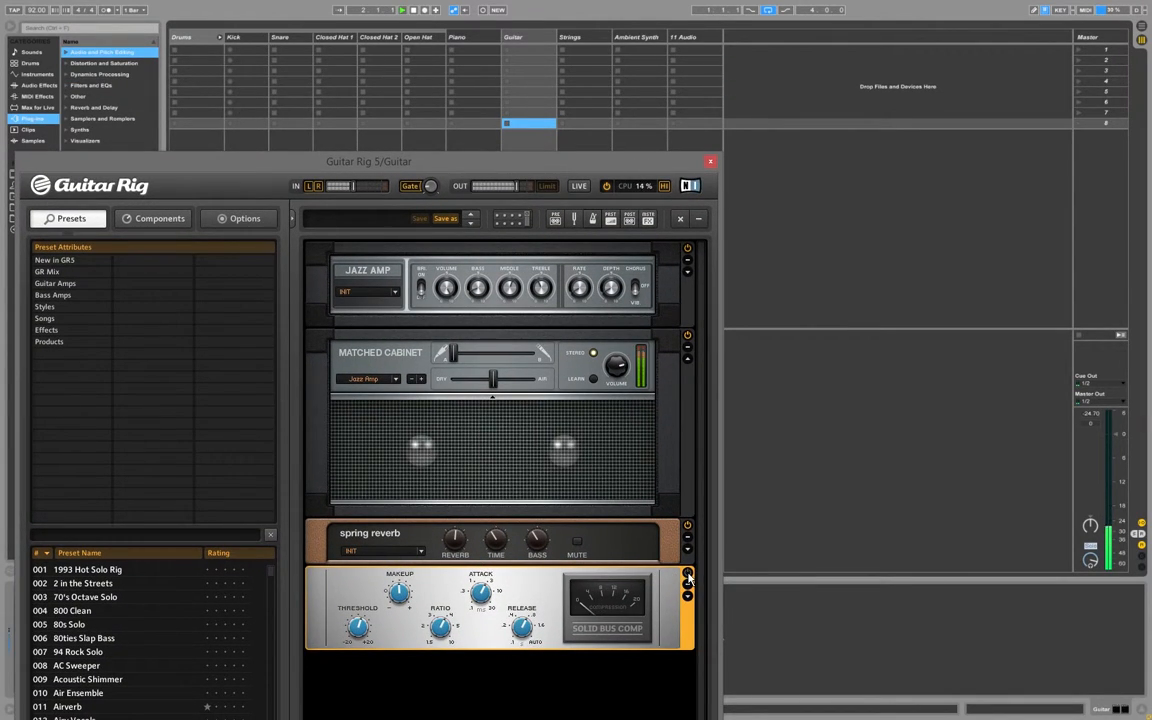
{"action": "left_click", "coordinate": [711, 162]}
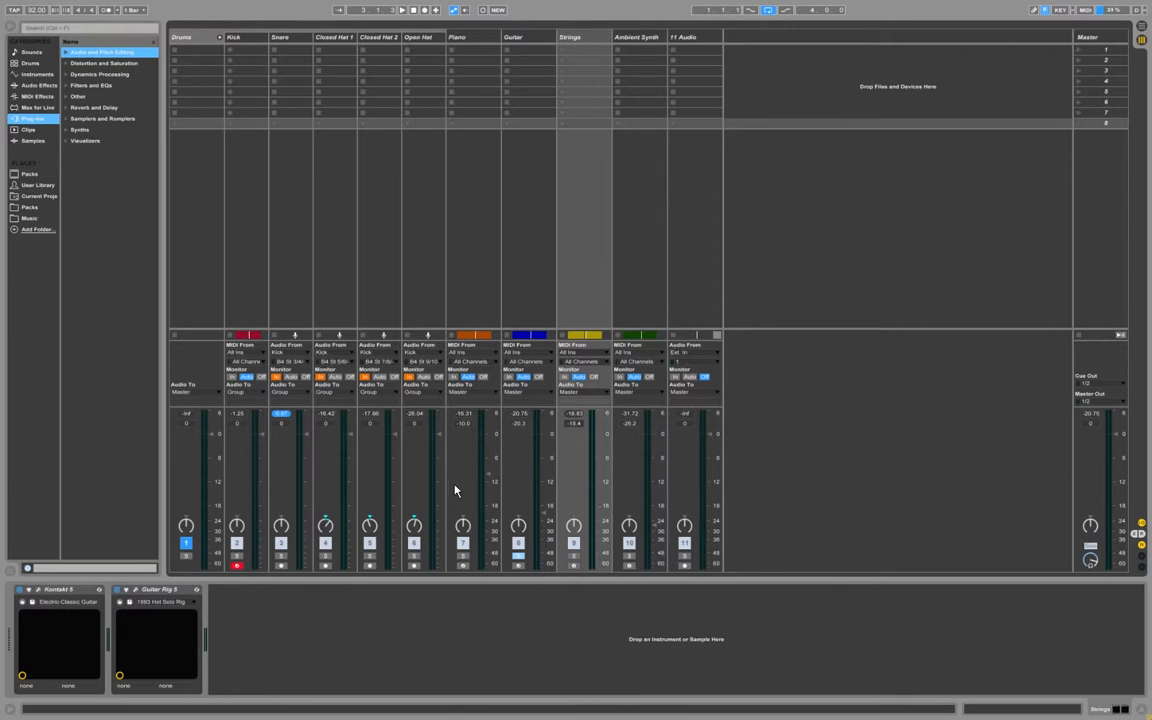
- Open Guitar Rig 5 on the Strings track and look through its rack of modules
{"action": "left_click", "coordinate": [528, 38]}
{"action": "left_click", "coordinate": [584, 38]}
{"action": "left_click", "coordinate": [540, 38]}
{"action": "left_click", "coordinate": [584, 38]}
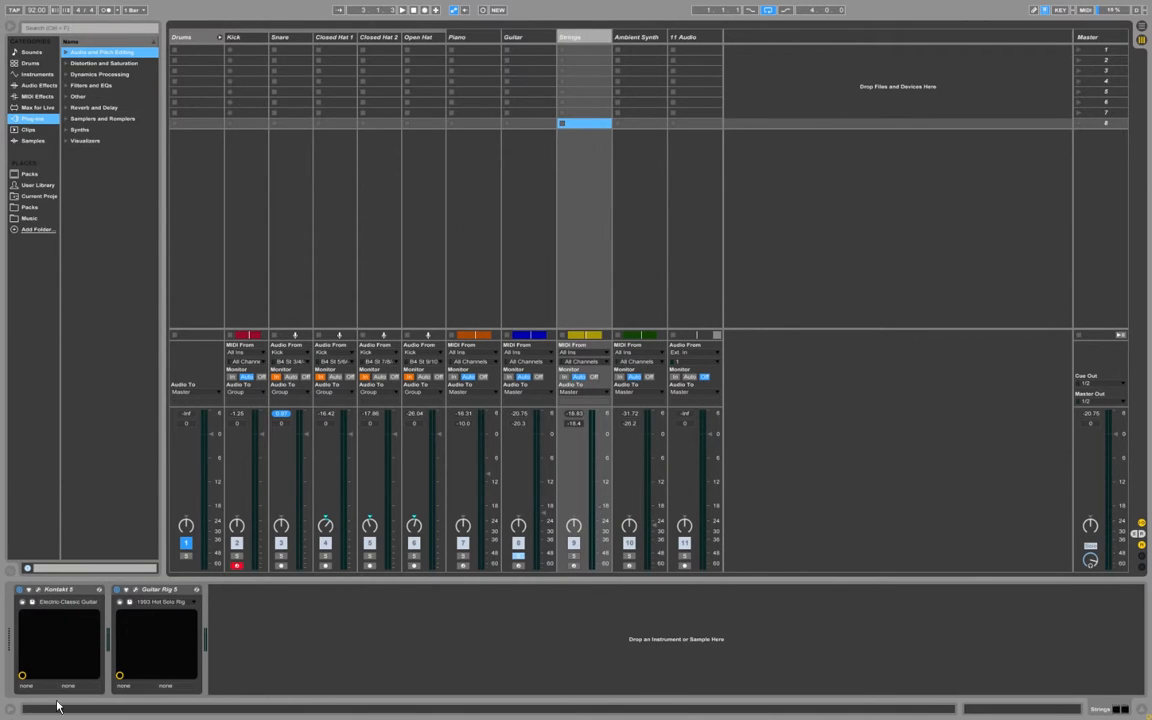
{"action": "left_click", "coordinate": [137, 593]}
{"action": "scroll", "coordinate": [798, 385], "scroll_direction": "down", "scroll_amount": 4}
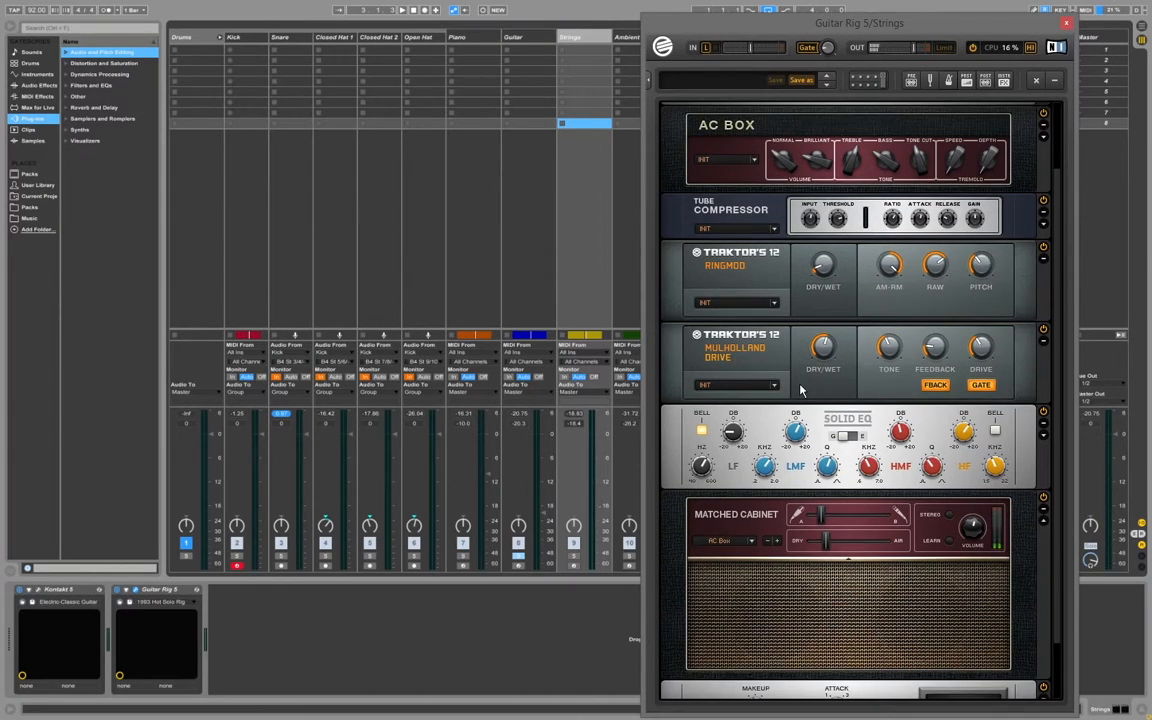
- Solo and arm the Strings track, play it through the Guitar Rig 5 rack, and close the plug-in window
{"action": "left_click", "coordinate": [574, 566]}
{"action": "key", "text": "space"}
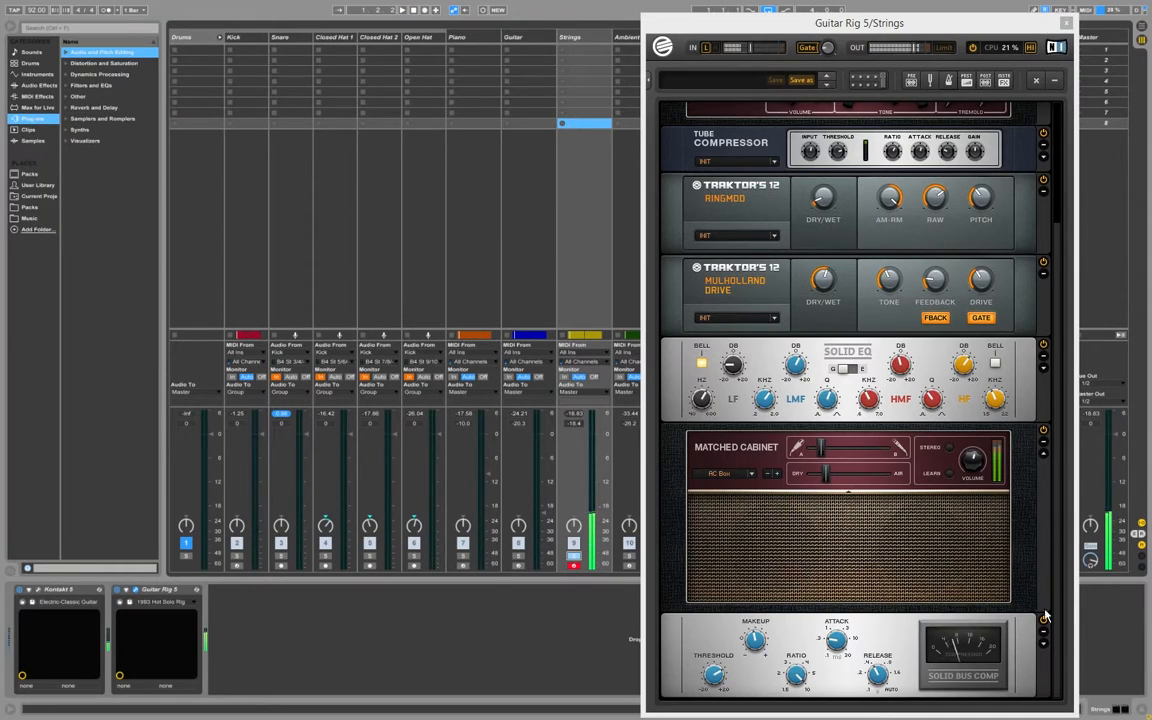
{"action": "left_click", "coordinate": [1068, 24]}
- Open Diva on the Ambient Synth track, solo and arm the track to hear the HS Divanity patch, and close the plug-in
{"action": "left_click", "coordinate": [627, 38]}
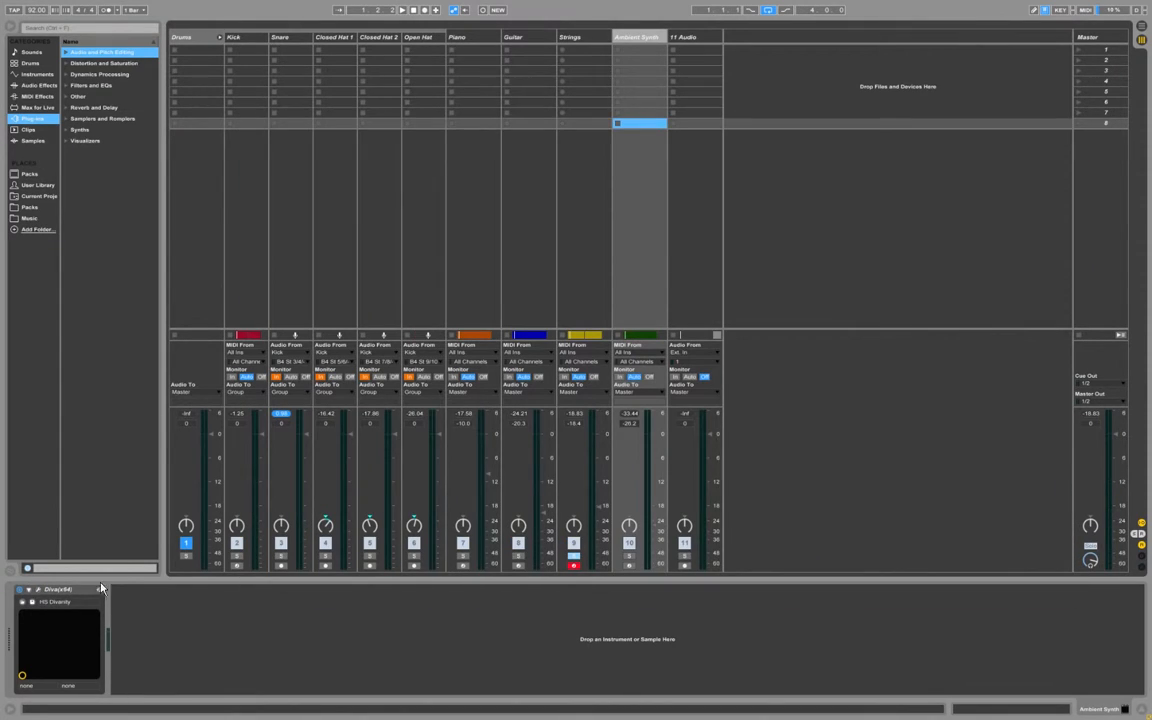
{"action": "left_click", "coordinate": [38, 591]}
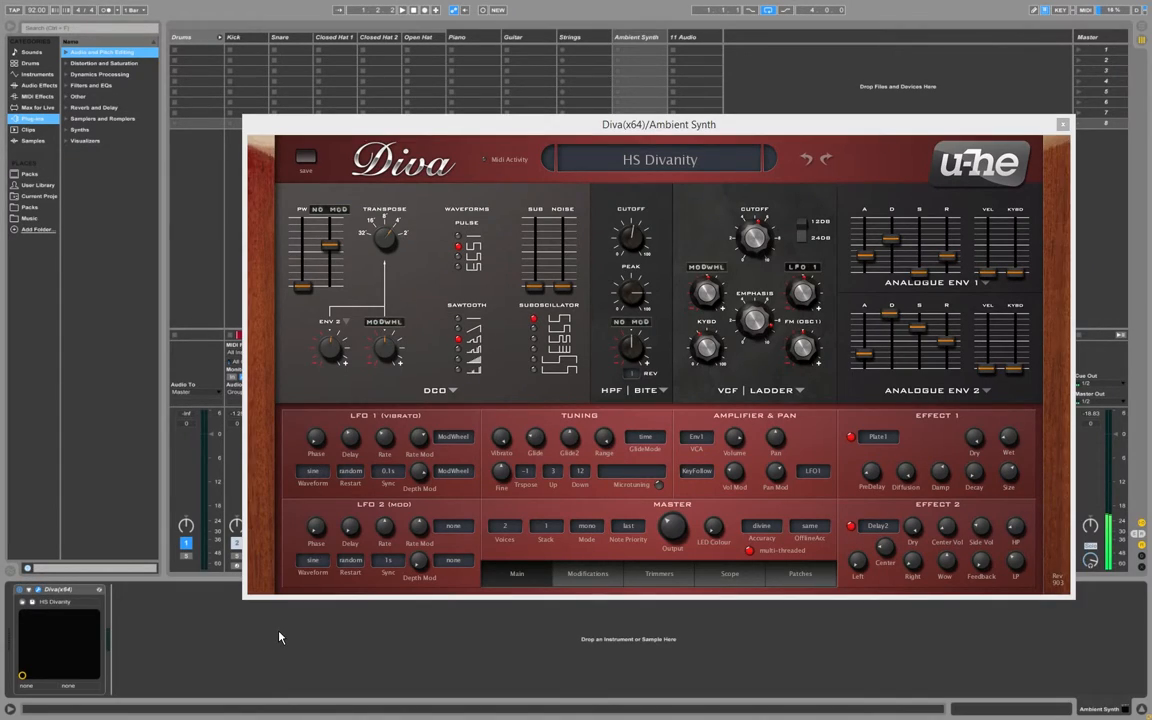
{"action": "left_click_drag", "start_coordinate": [970, 127], "coordinate": [882, 652]}
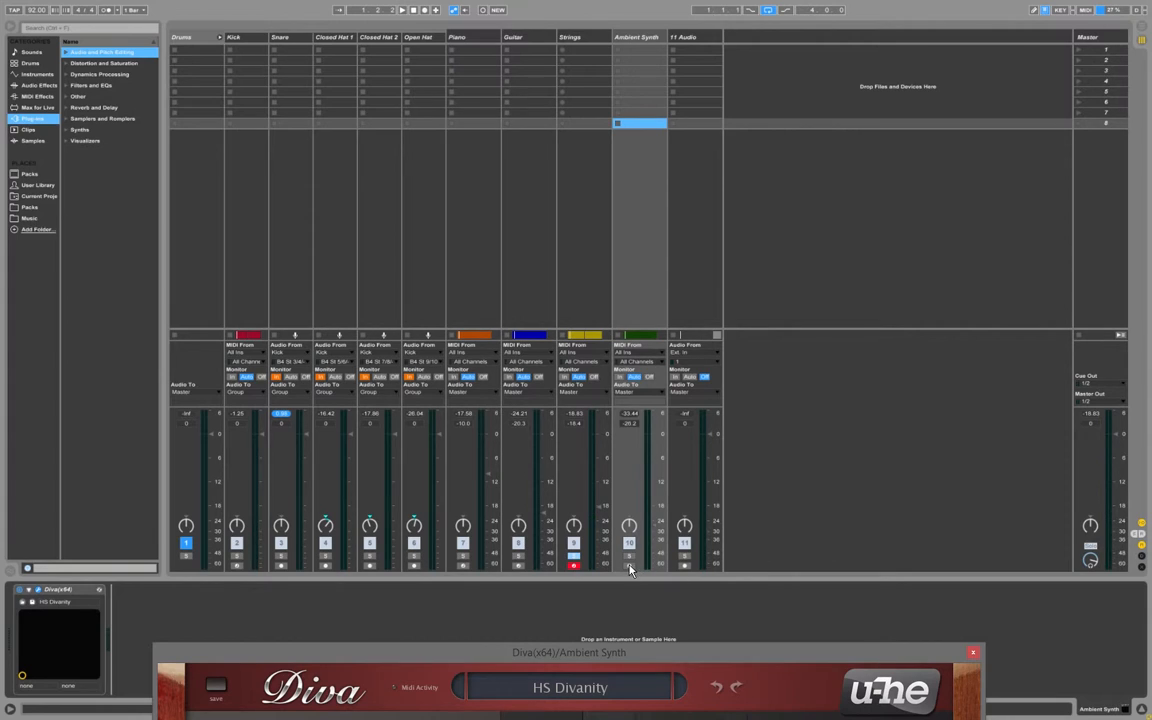
{"action": "left_click_drag", "start_coordinate": [620, 653], "coordinate": [599, 196]}
{"action": "key", "text": "z"}
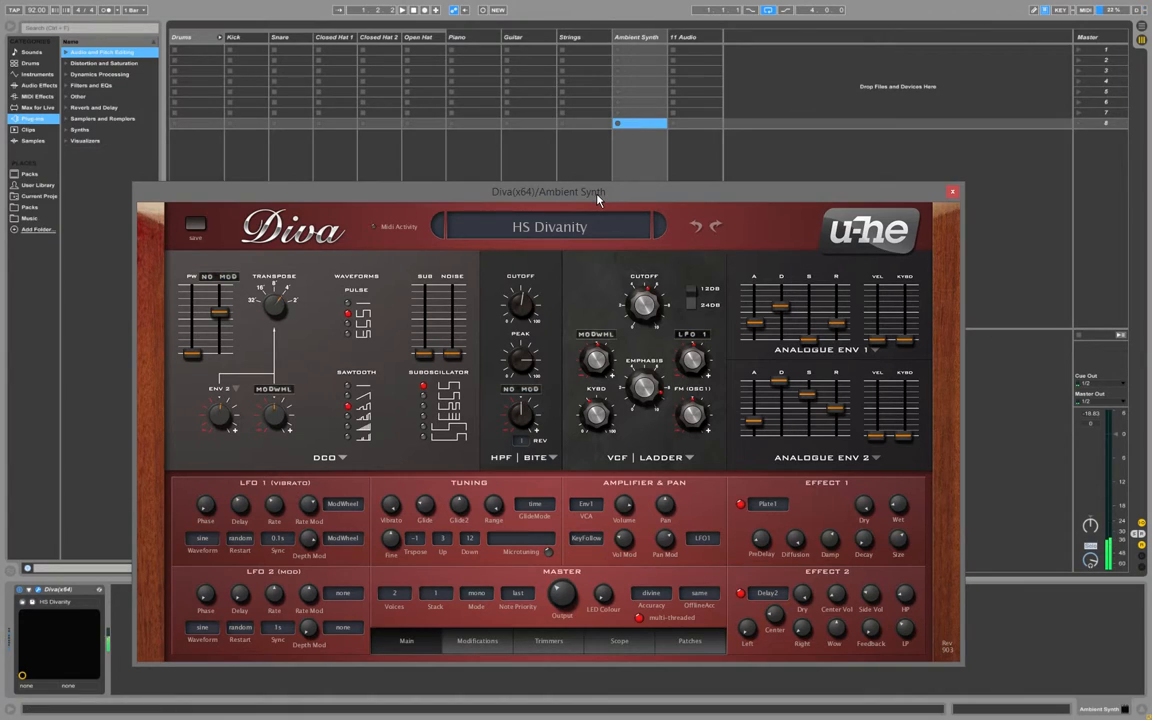
{"action": "left_click", "coordinate": [951, 194]}
{"action": "right_click", "coordinate": [950, 195]}
- Review the device chains of the Ambient Synth, 11 Audio, Drums, Piano, Guitar and Strings tracks
{"action": "left_click", "coordinate": [828, 172]}
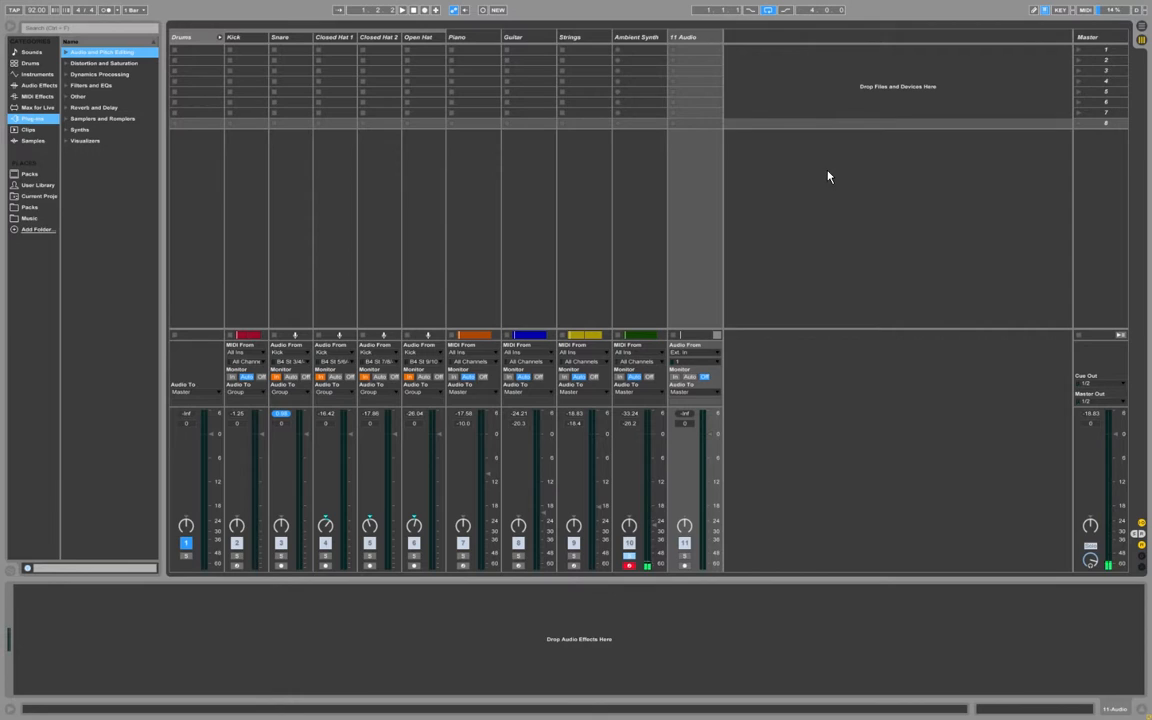
{"action": "left_click", "coordinate": [642, 38]}
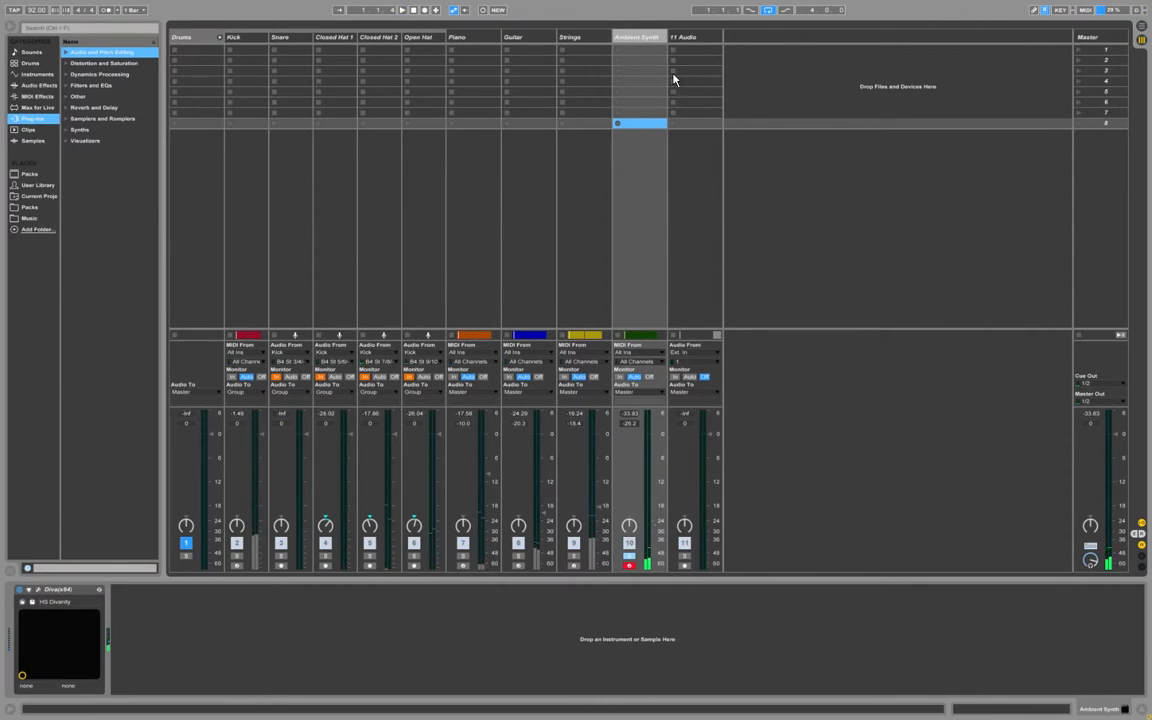
{"action": "left_click", "coordinate": [685, 40]}
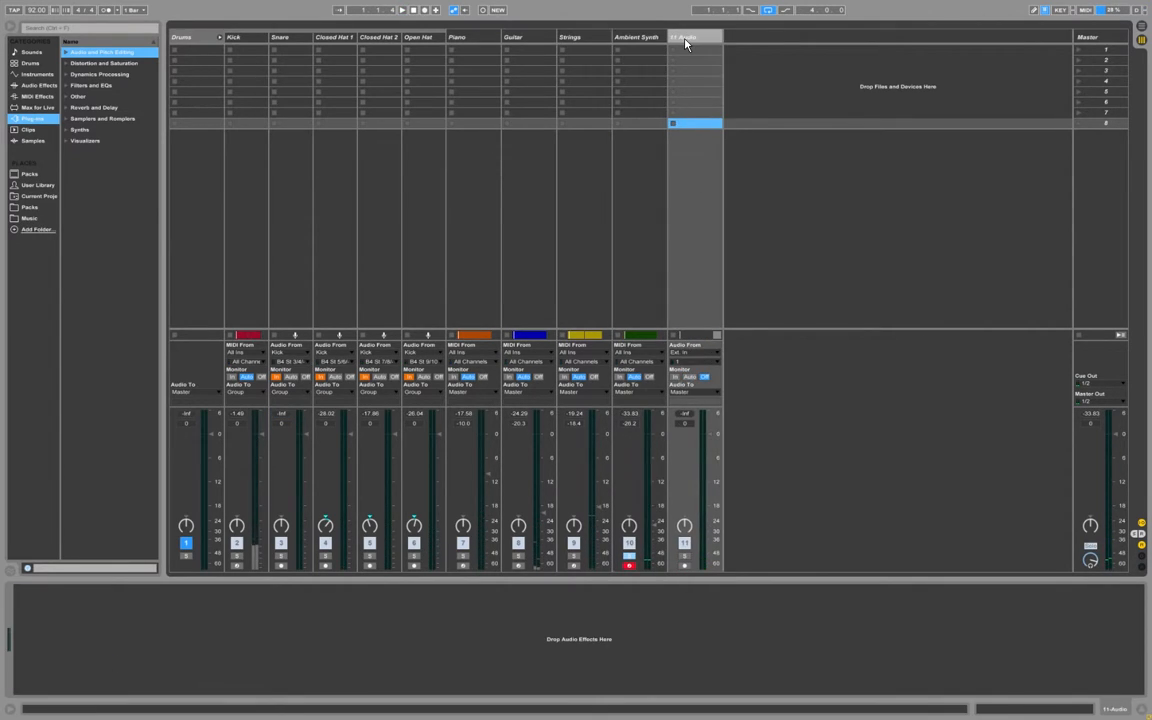
{"action": "left_click", "coordinate": [186, 40]}
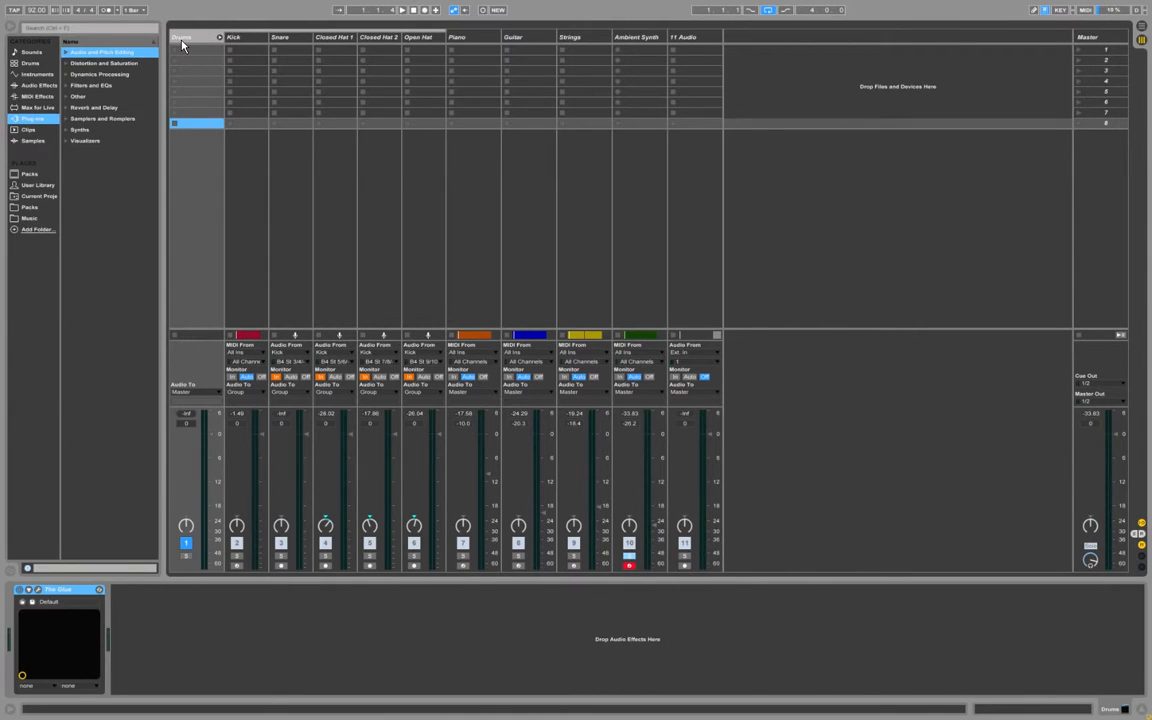
{"action": "left_click", "coordinate": [473, 37]}
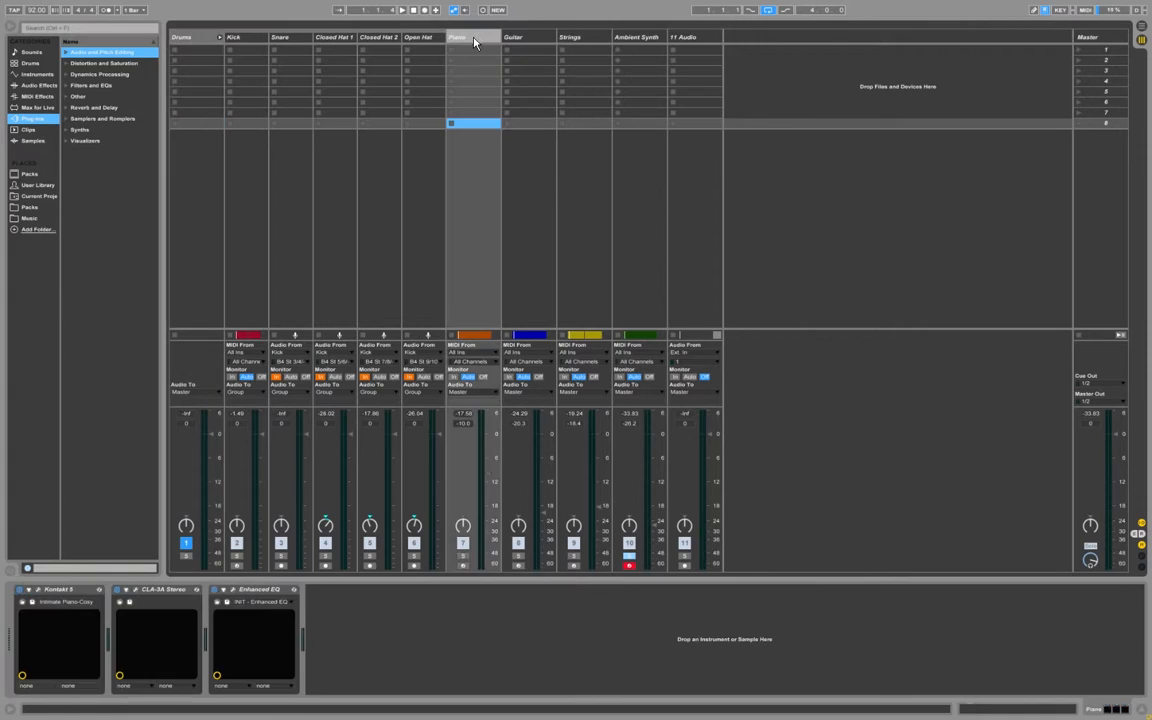
{"action": "left_click", "coordinate": [529, 41]}
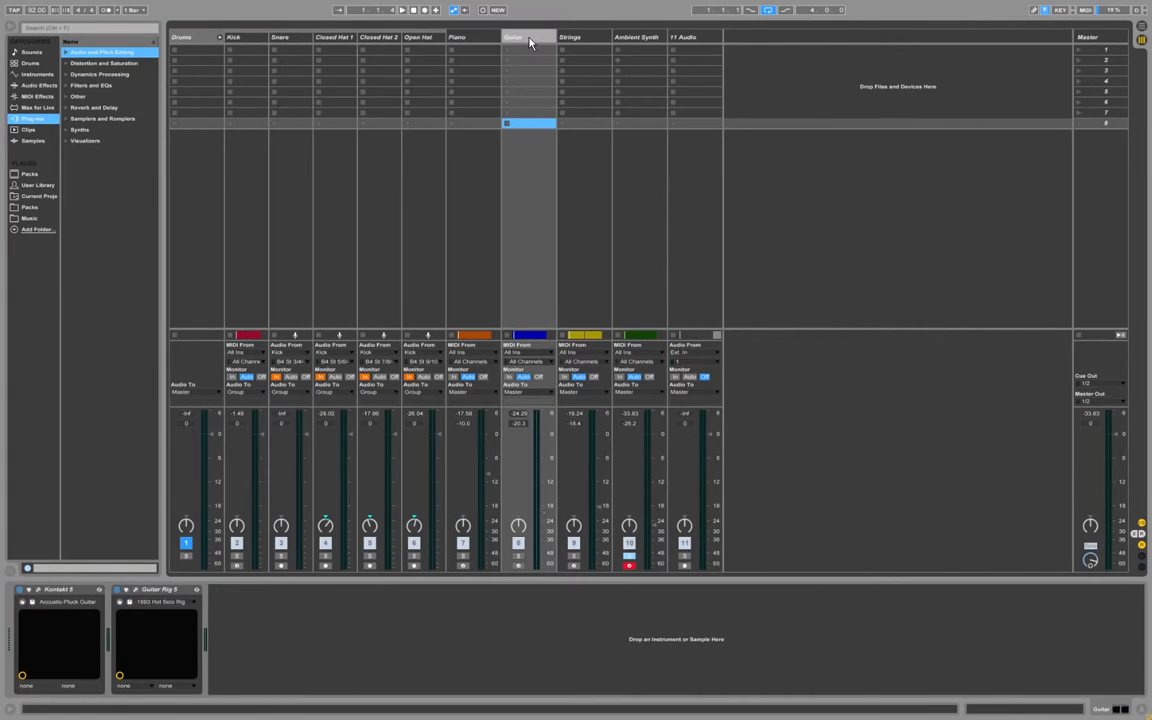
{"action": "left_click", "coordinate": [596, 40]}
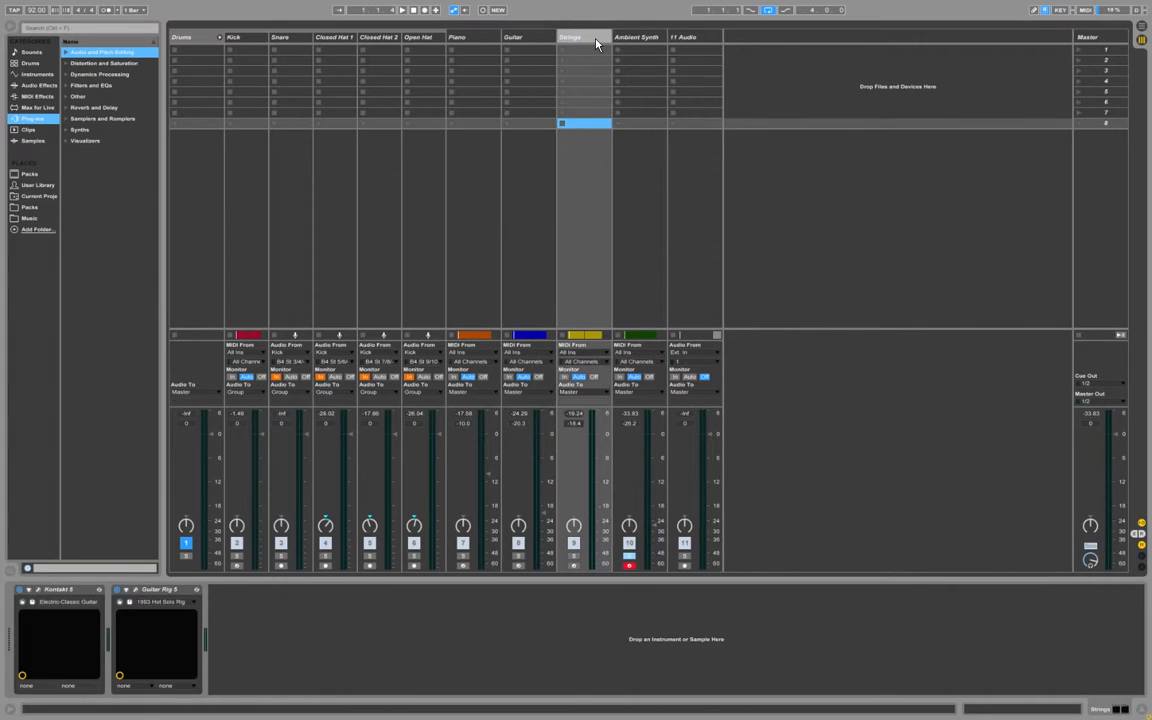
- Switch on and open The Glue on the Master track, play the mix, and reposition the plug-in window
{"action": "left_click", "coordinate": [1096, 40]}
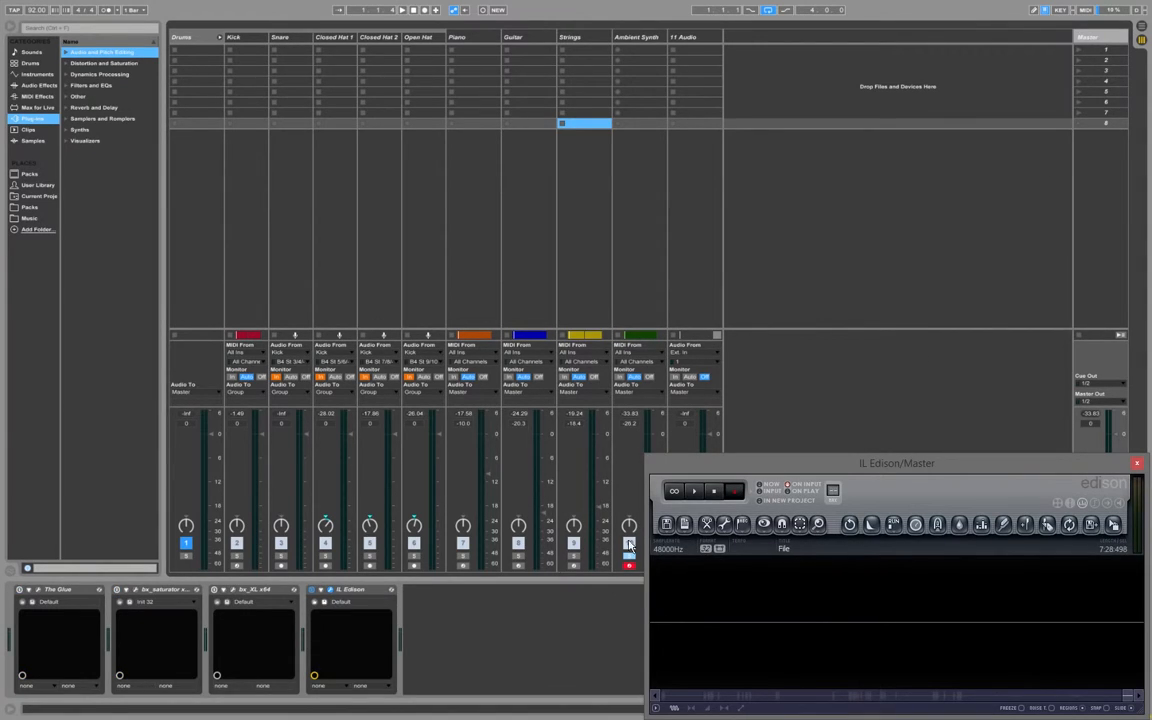
{"action": "left_click", "coordinate": [37, 593]}
{"action": "left_click", "coordinate": [37, 593]}
{"action": "key", "text": "space"}
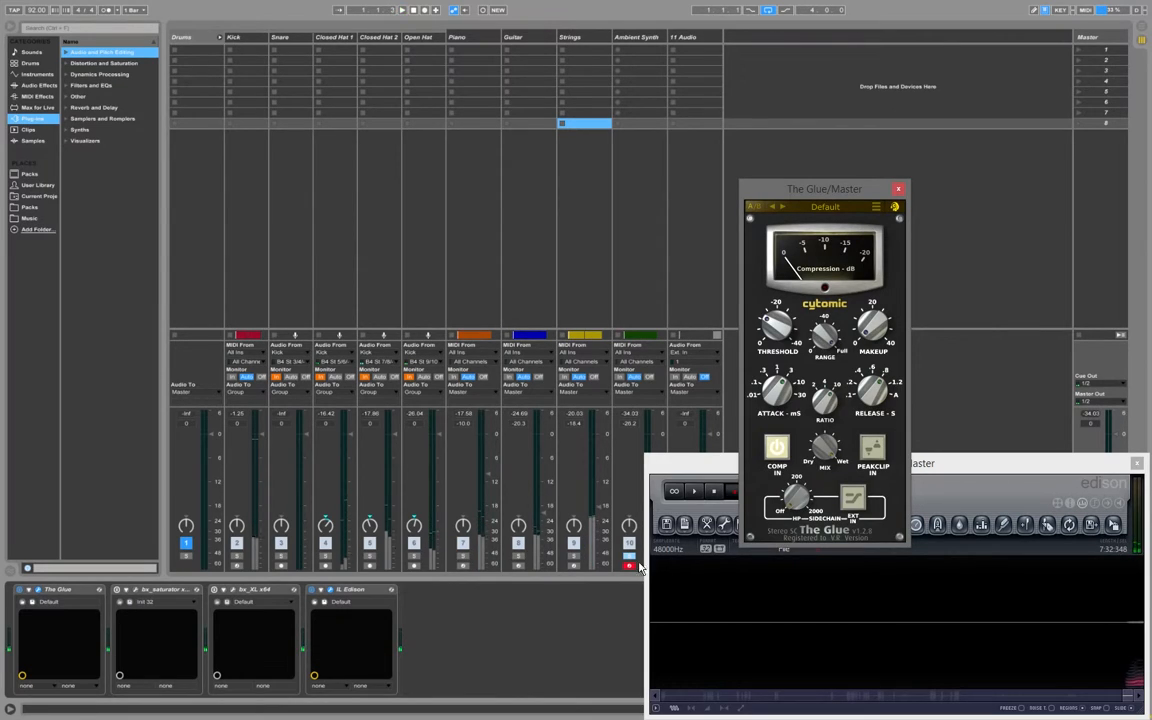
{"action": "left_click_drag", "start_coordinate": [790, 189], "coordinate": [678, 100]}
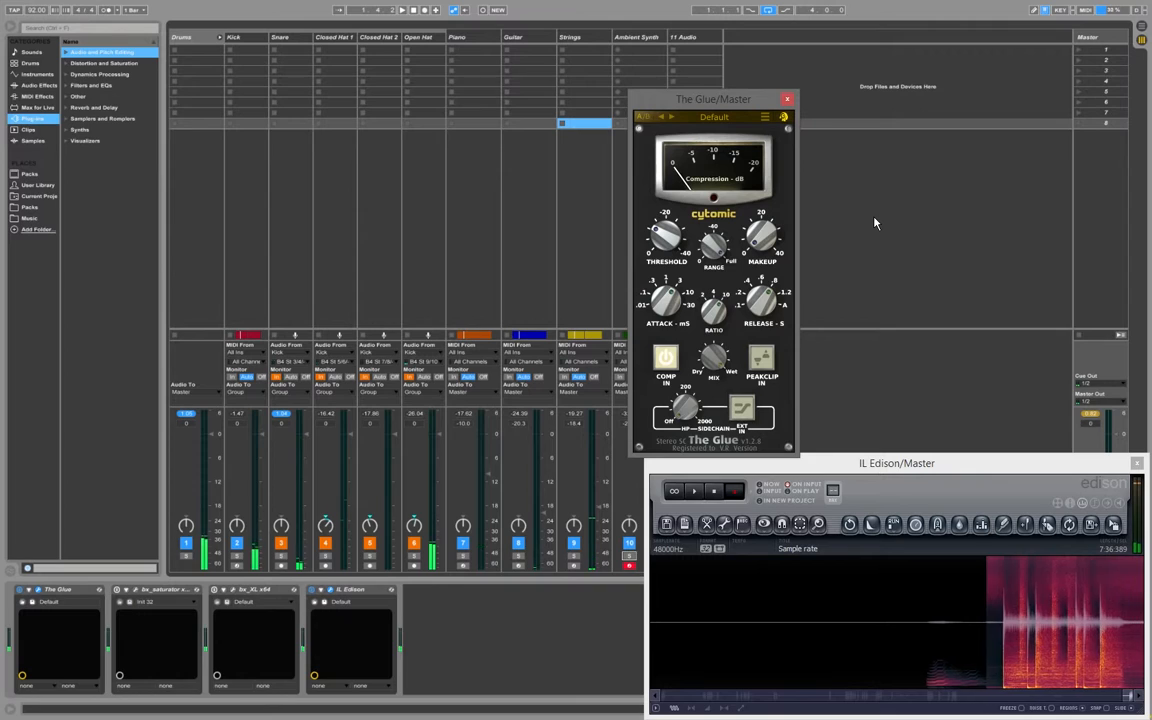
{"action": "left_click_drag", "start_coordinate": [716, 108], "coordinate": [816, 61]}
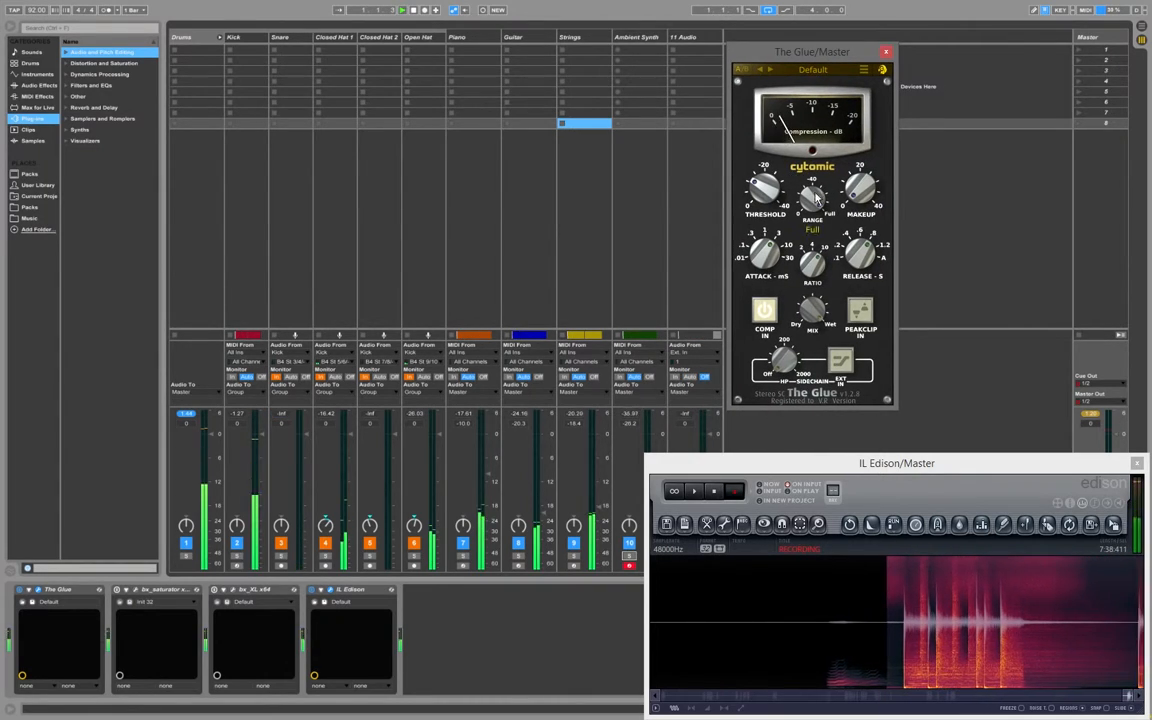
- Compare the mix with The Glue's compression bypassed and engaged, and close the plug-in window
{"action": "left_click", "coordinate": [765, 314]}
{"action": "left_click", "coordinate": [765, 313]}
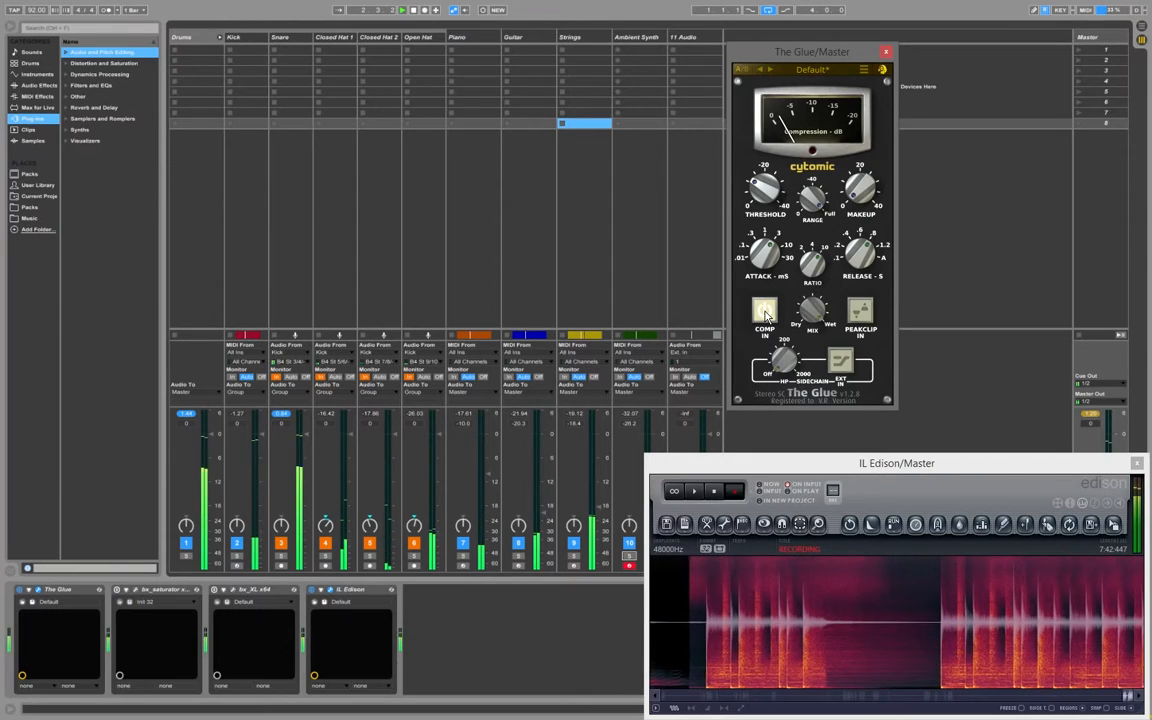
{"action": "left_click", "coordinate": [765, 313]}
{"action": "left_click", "coordinate": [765, 313]}
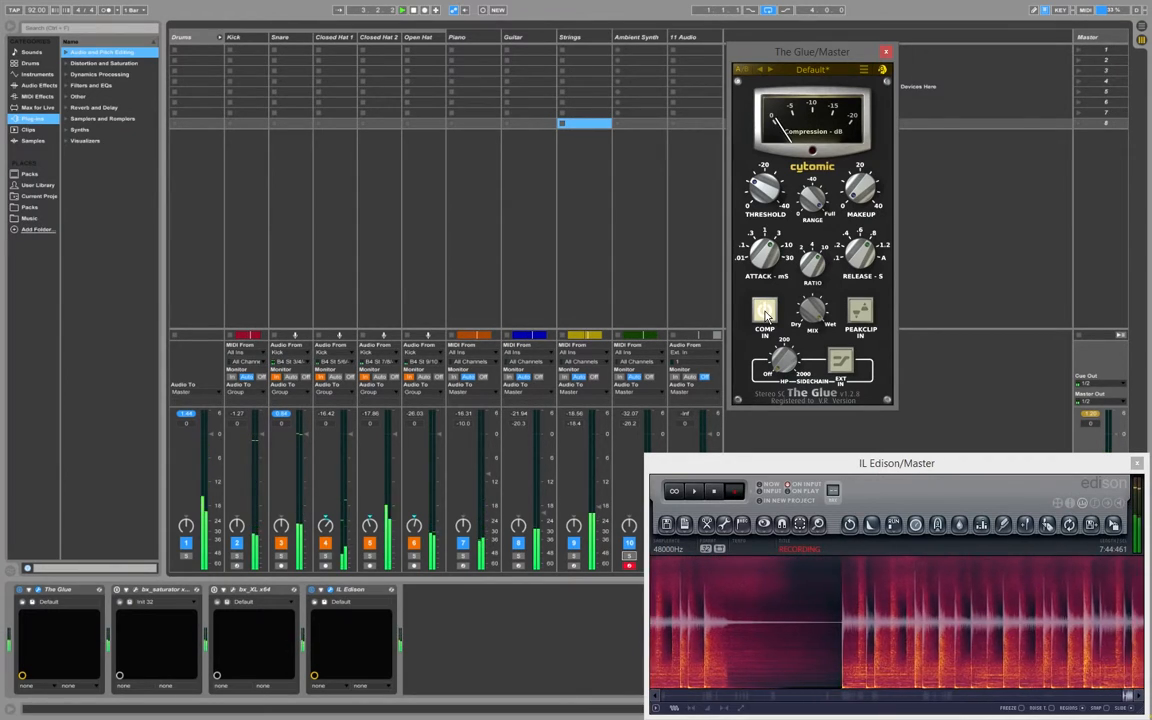
{"action": "left_click", "coordinate": [886, 52]}
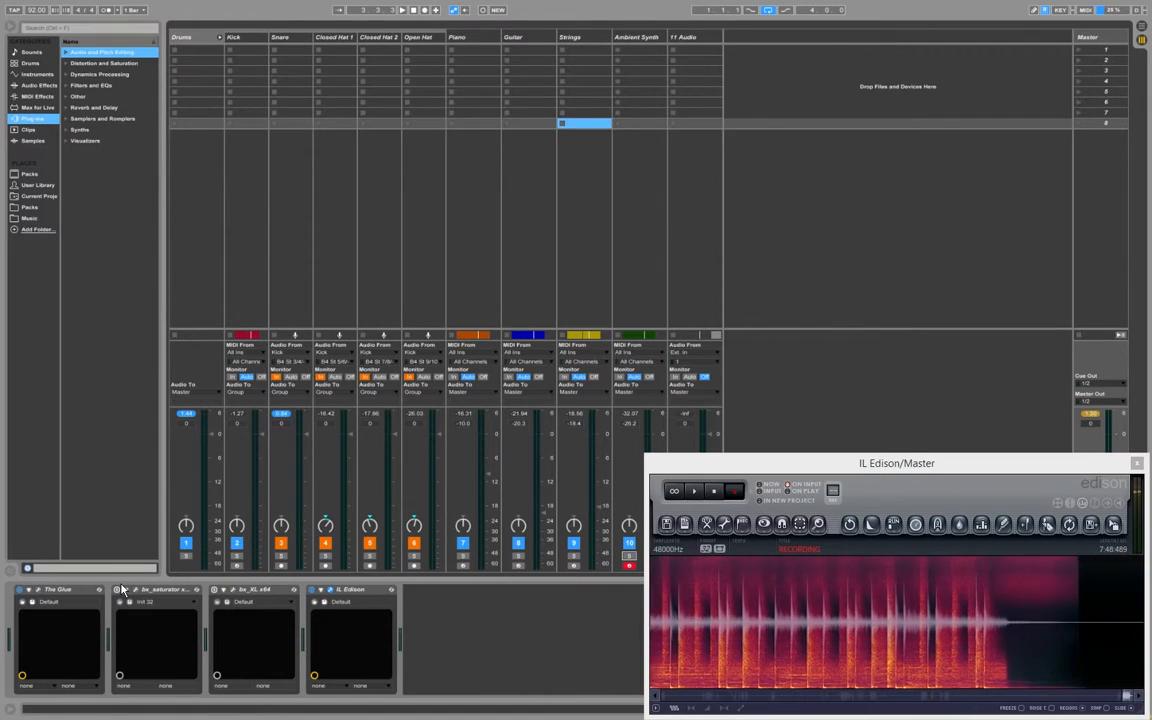
- Switch on and open bx_saturator on the Master track, and compare the soloed Mid Hi band with XL Active off and on
{"action": "left_click", "coordinate": [165, 591]}
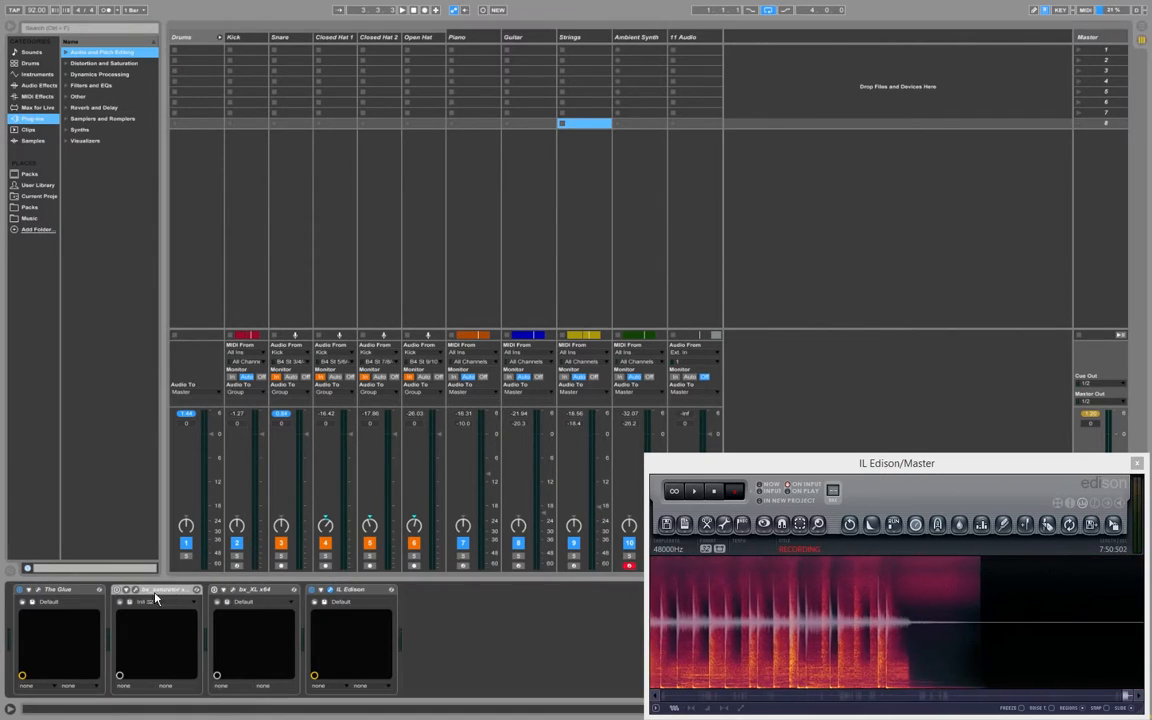
{"action": "left_click", "coordinate": [126, 590]}
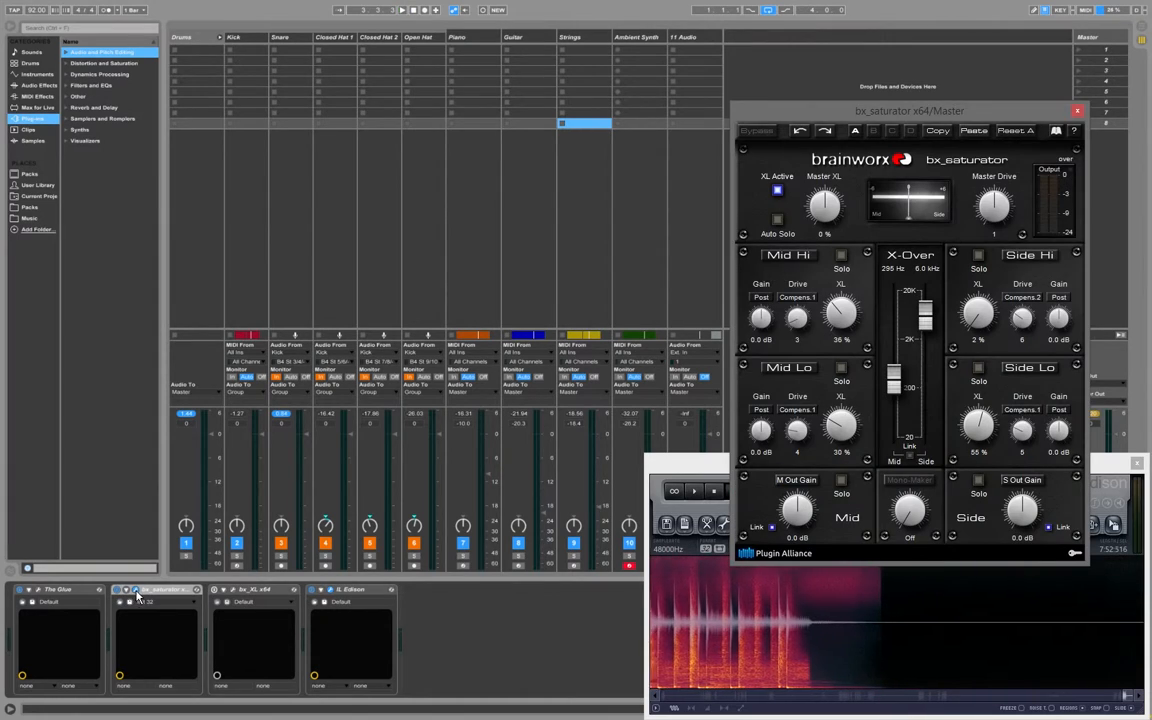
{"action": "left_click", "coordinate": [777, 191]}
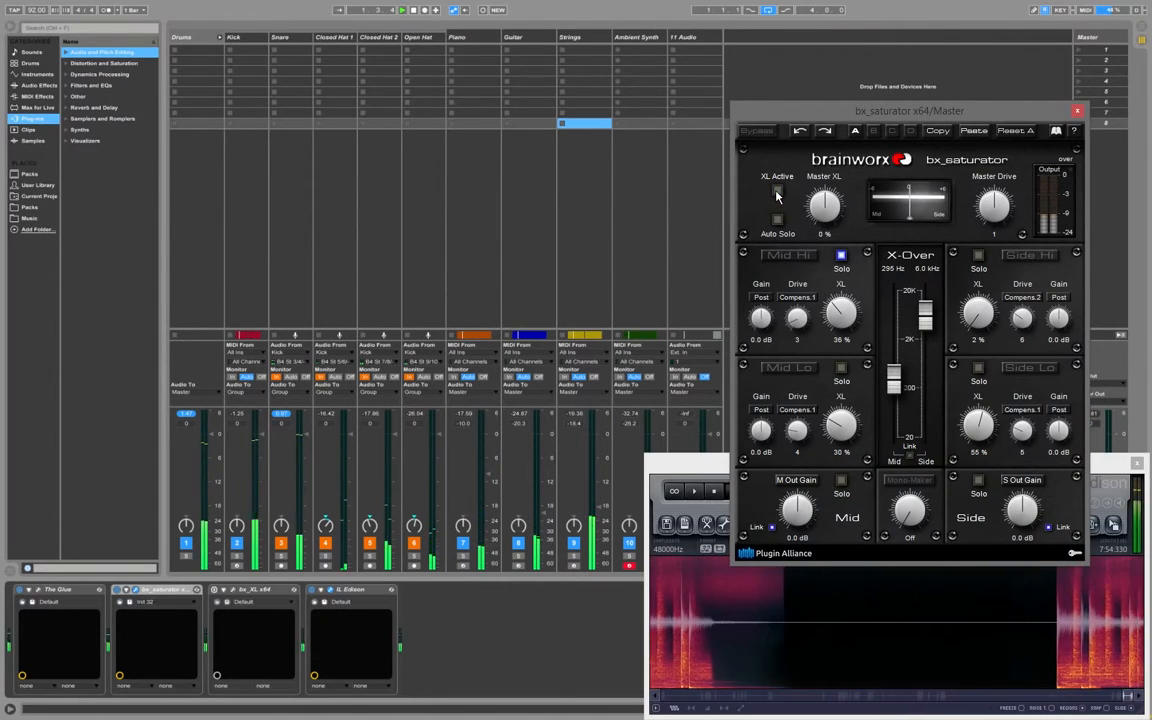
{"action": "left_click", "coordinate": [777, 191]}
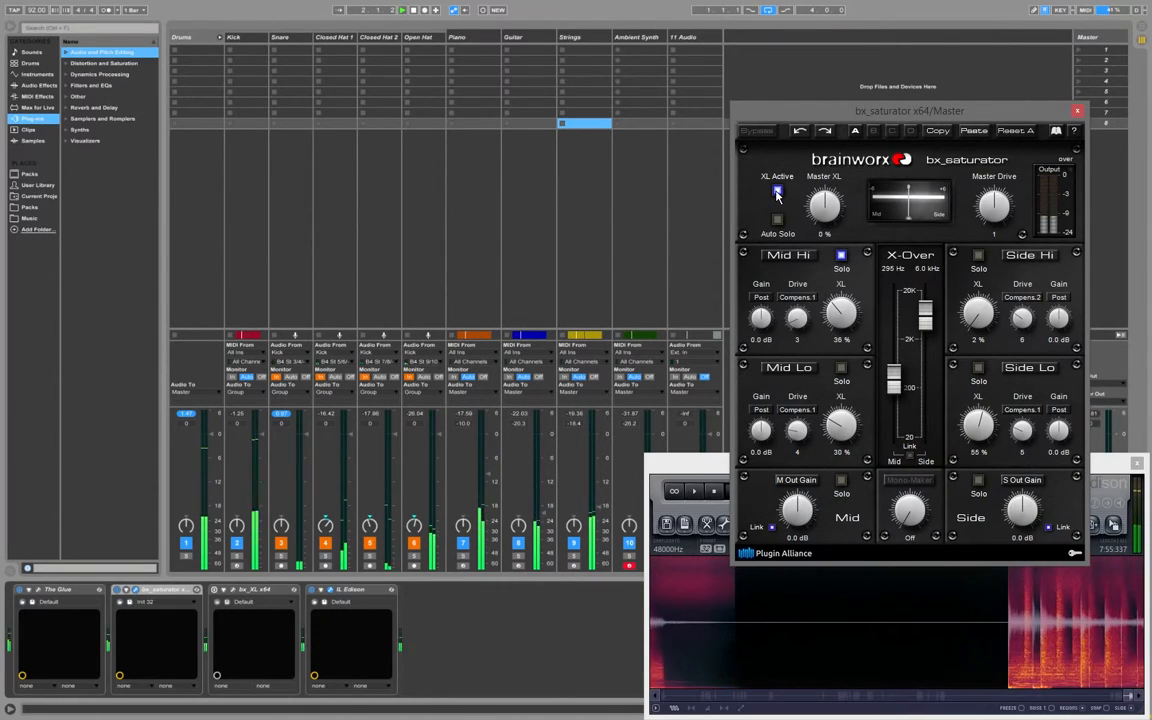
- Unsolo the Mid Hi band in bx_saturator, play the full mix through it, and close the plug-in window
{"action": "key", "text": "space"}
{"action": "left_click", "coordinate": [841, 256]}
{"action": "key", "text": "space"}
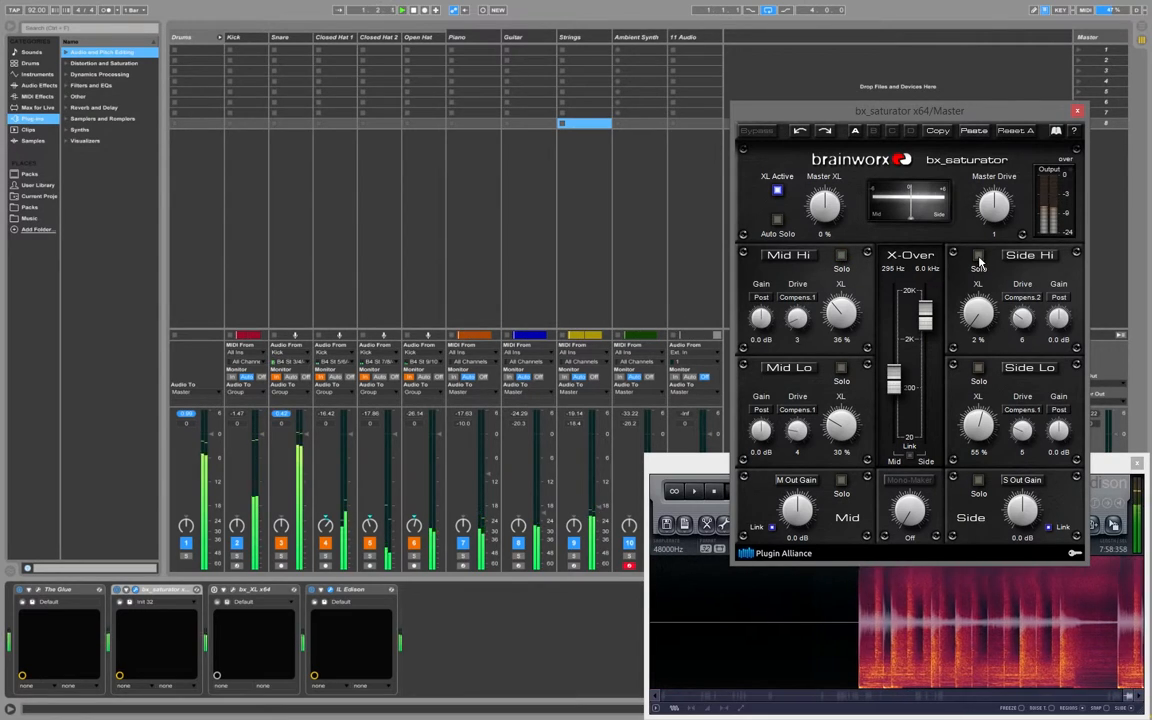
{"action": "key", "text": "space"}
{"action": "left_click", "coordinate": [1077, 111]}
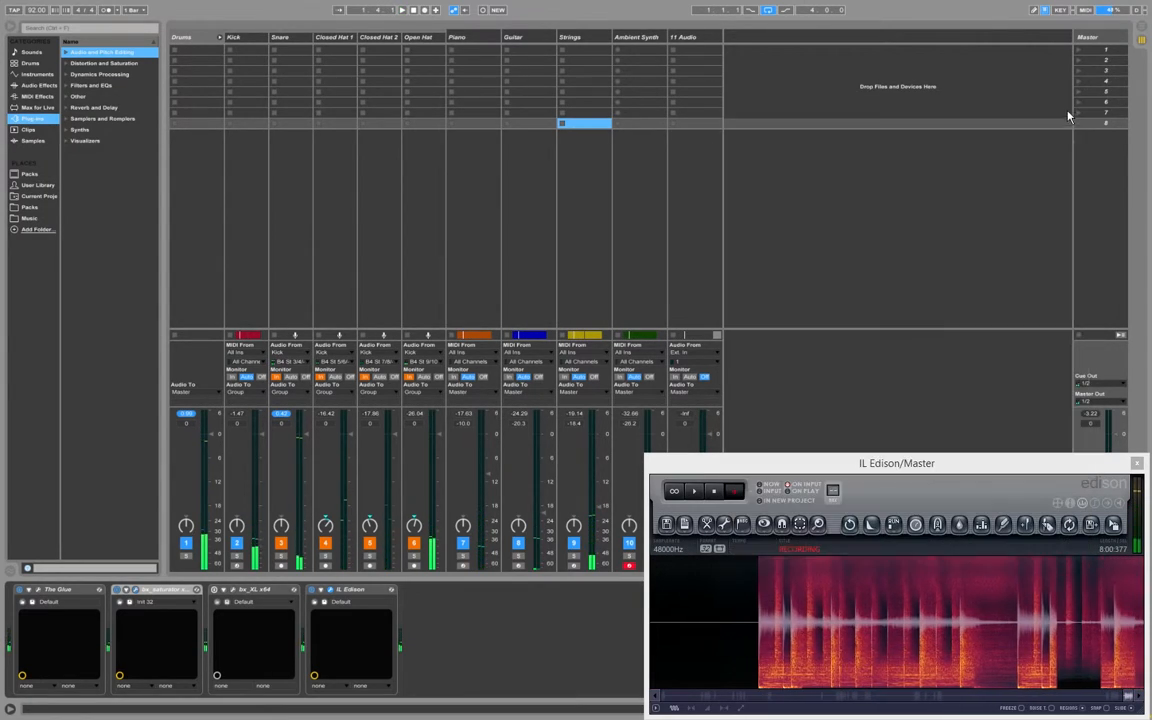
- Switch on and open bx_XL on the Master track, play the mix through the limiter, and close its window
{"action": "left_click", "coordinate": [214, 590]}
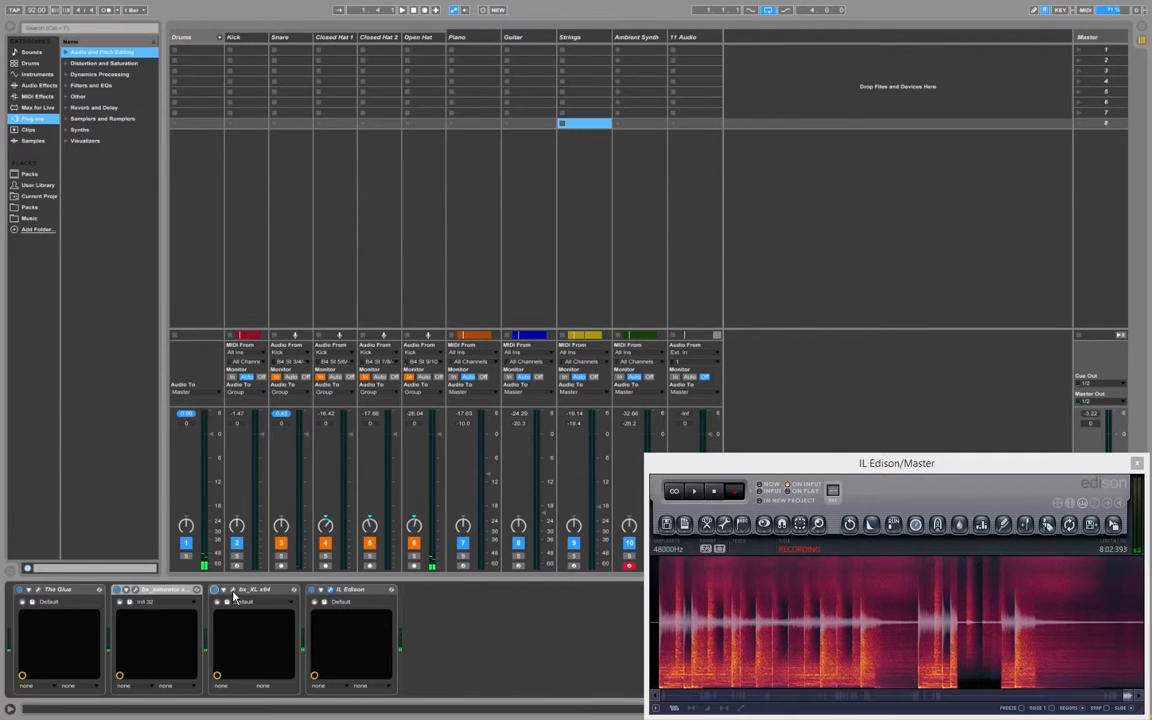
{"action": "left_click", "coordinate": [233, 590]}
{"action": "left_click_drag", "start_coordinate": [600, 66], "coordinate": [263, 47]}
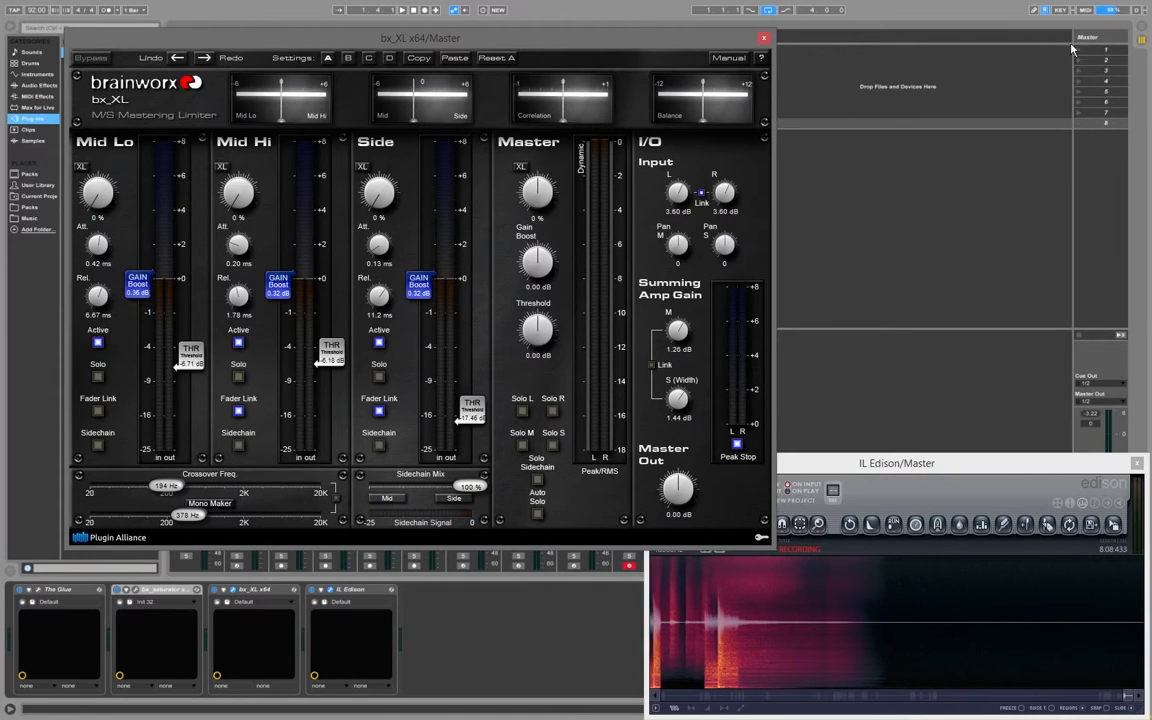
{"action": "key", "text": "space"}
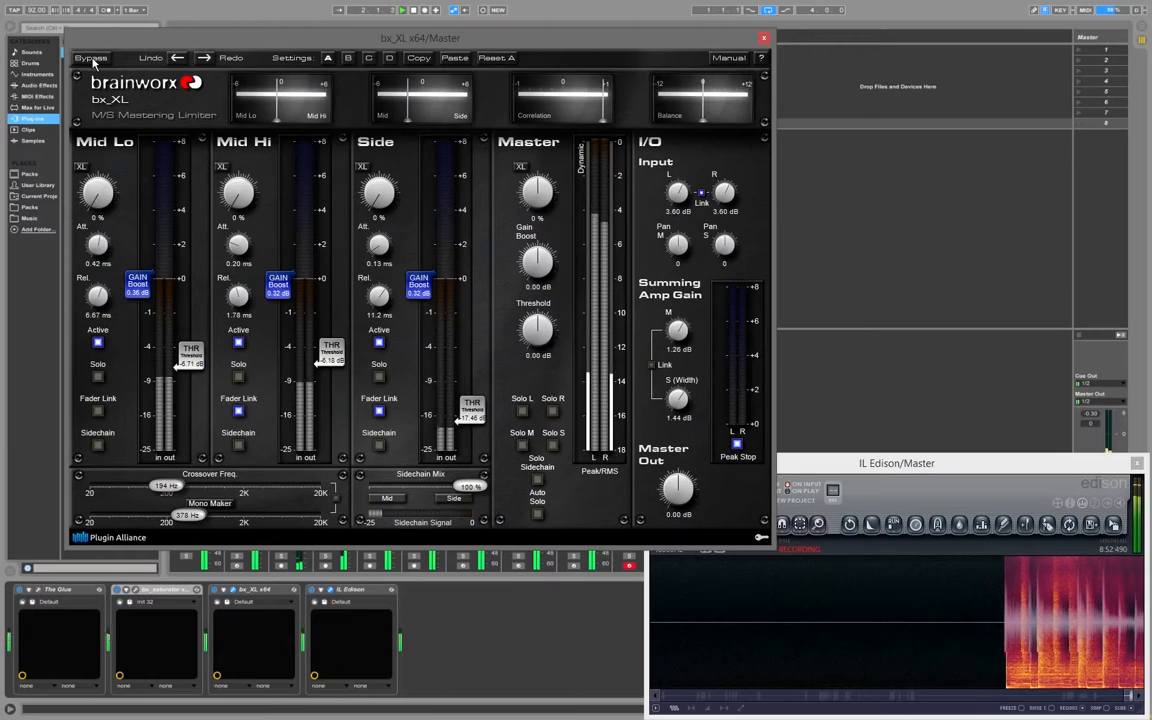
{"action": "left_click_drag", "start_coordinate": [203, 60], "coordinate": [78, 21]}
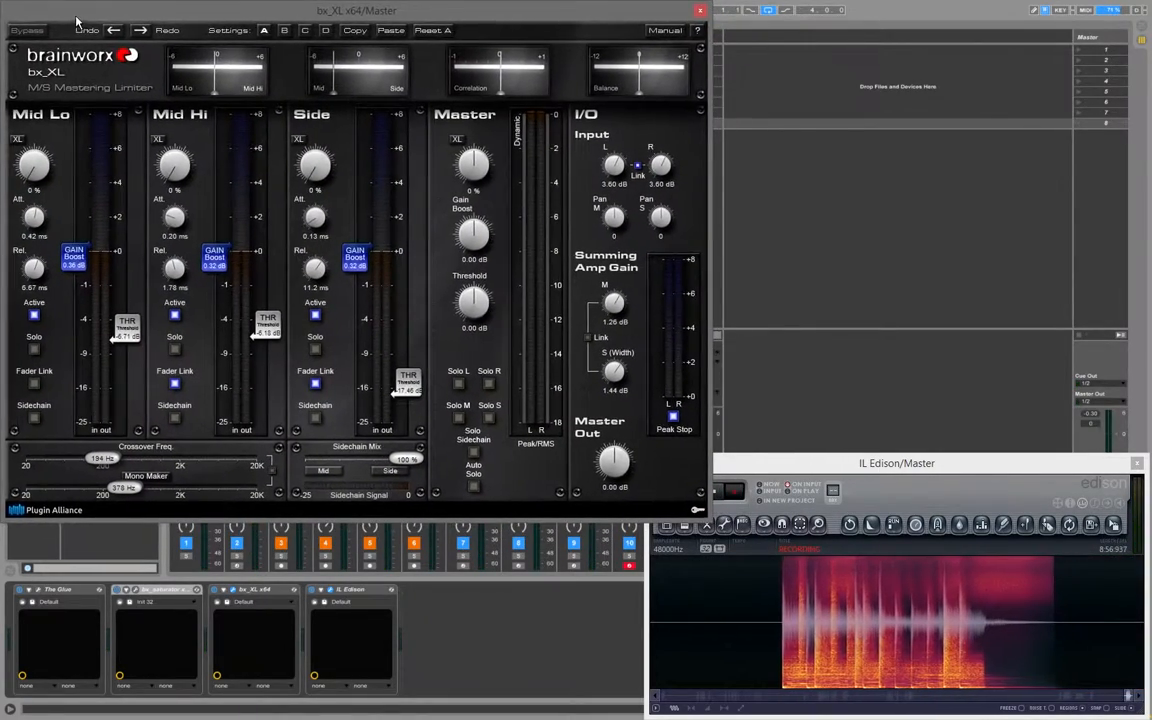
{"action": "left_click", "coordinate": [700, 12]}
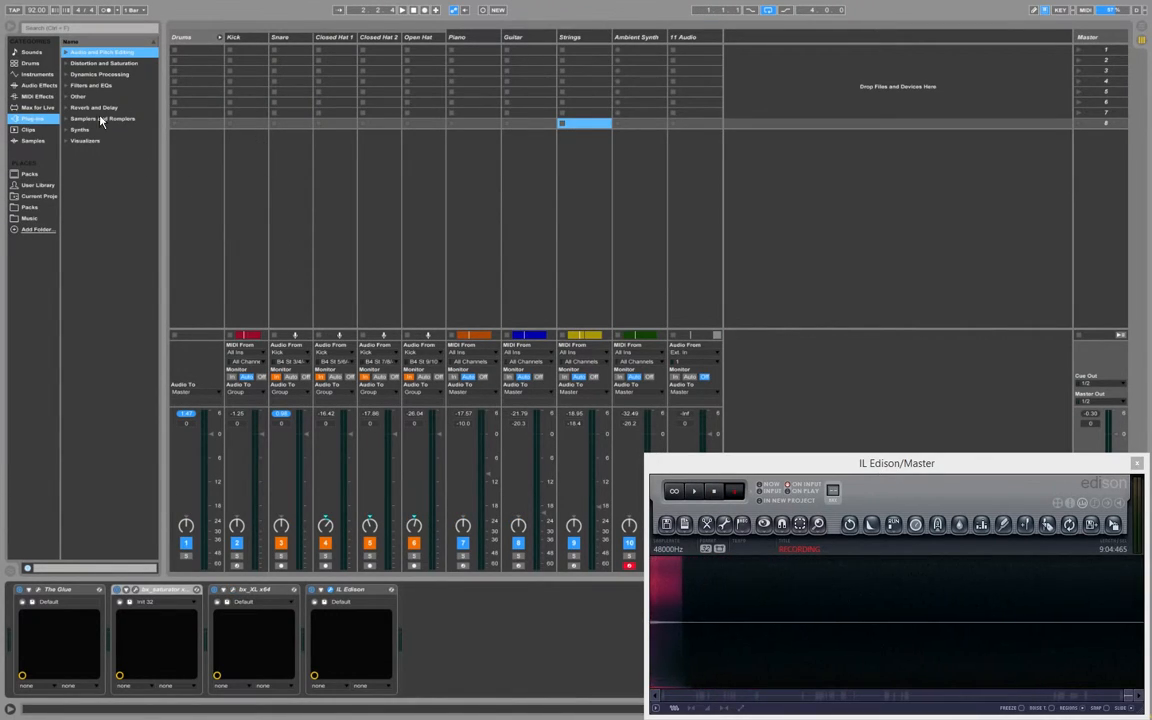
- Look through the Dynamic Processing plug-ins in the browser and collapse the folder again
{"action": "left_click", "coordinate": [66, 75]}
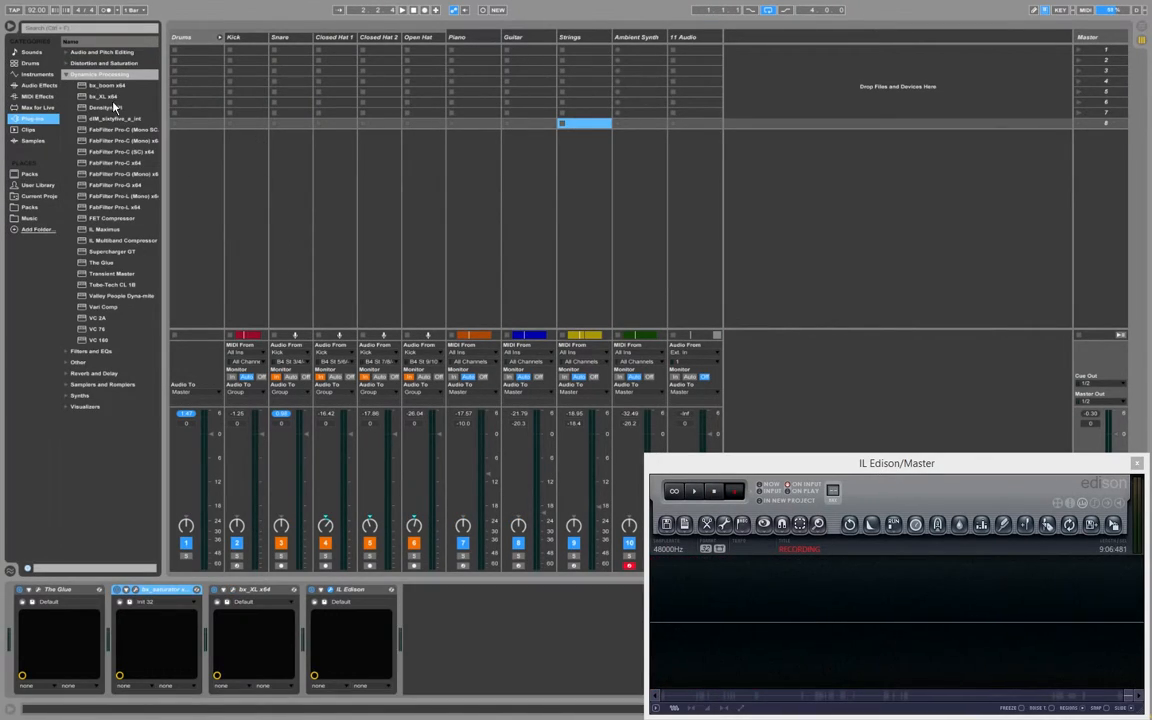
{"action": "left_click", "coordinate": [125, 108]}
{"action": "left_click", "coordinate": [113, 87]}
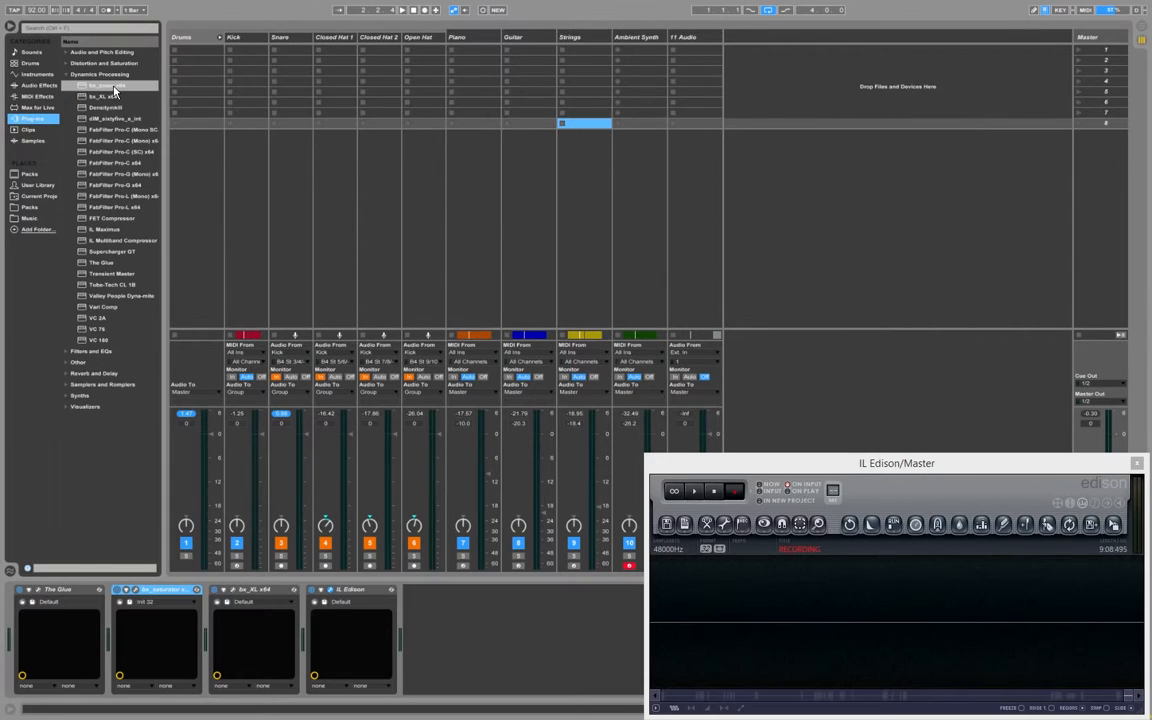
{"action": "left_click", "coordinate": [65, 76]}
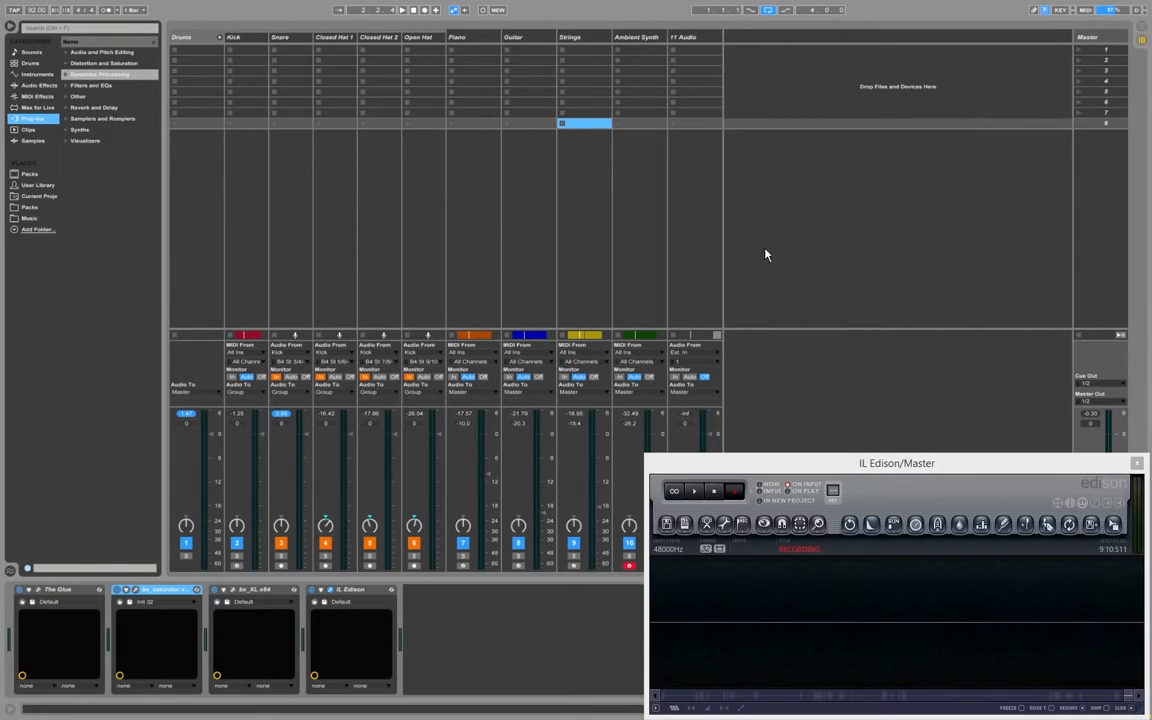
- Play the full mix with the master chain active and review the tracks' device chains, ending on the Drums group
{"action": "key", "text": "space"}
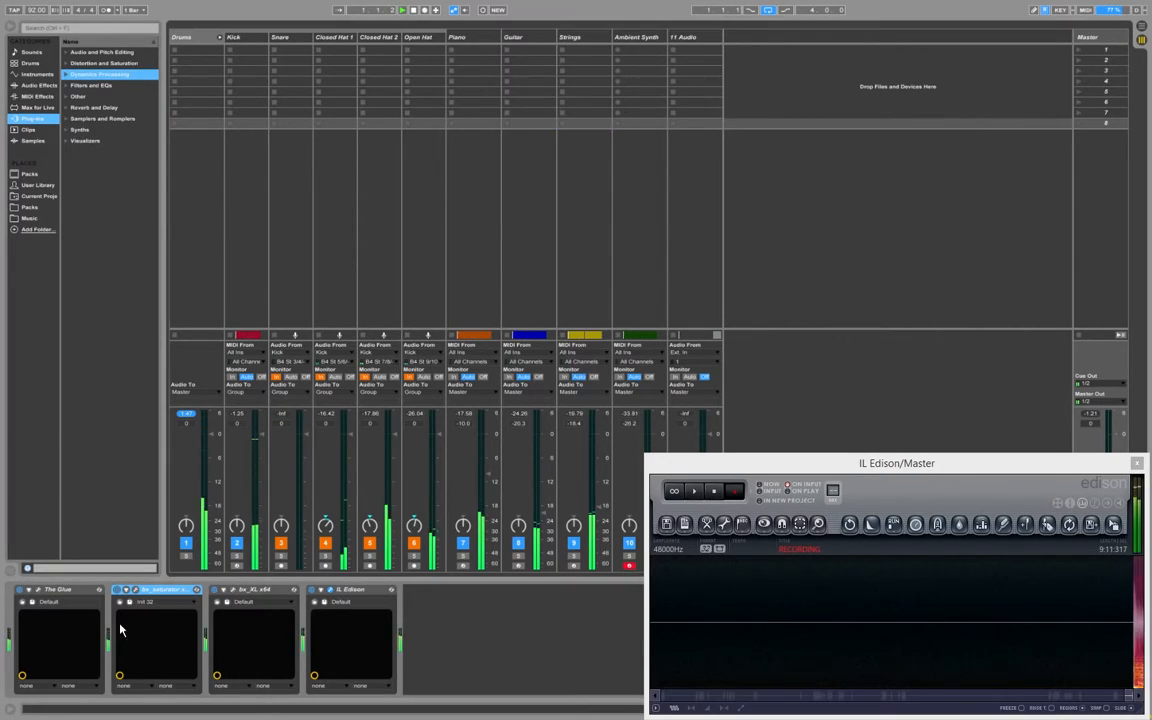
{"action": "left_click", "coordinate": [213, 44]}
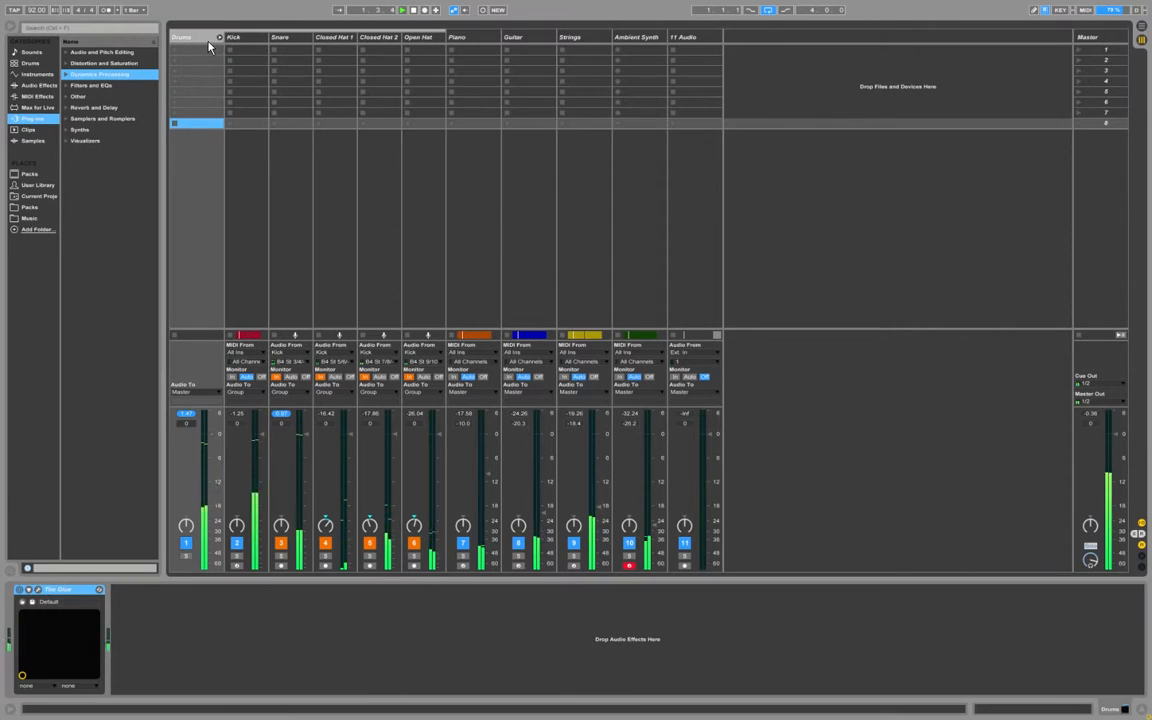
{"action": "left_click", "coordinate": [685, 40]}
{"action": "left_click", "coordinate": [630, 40]}
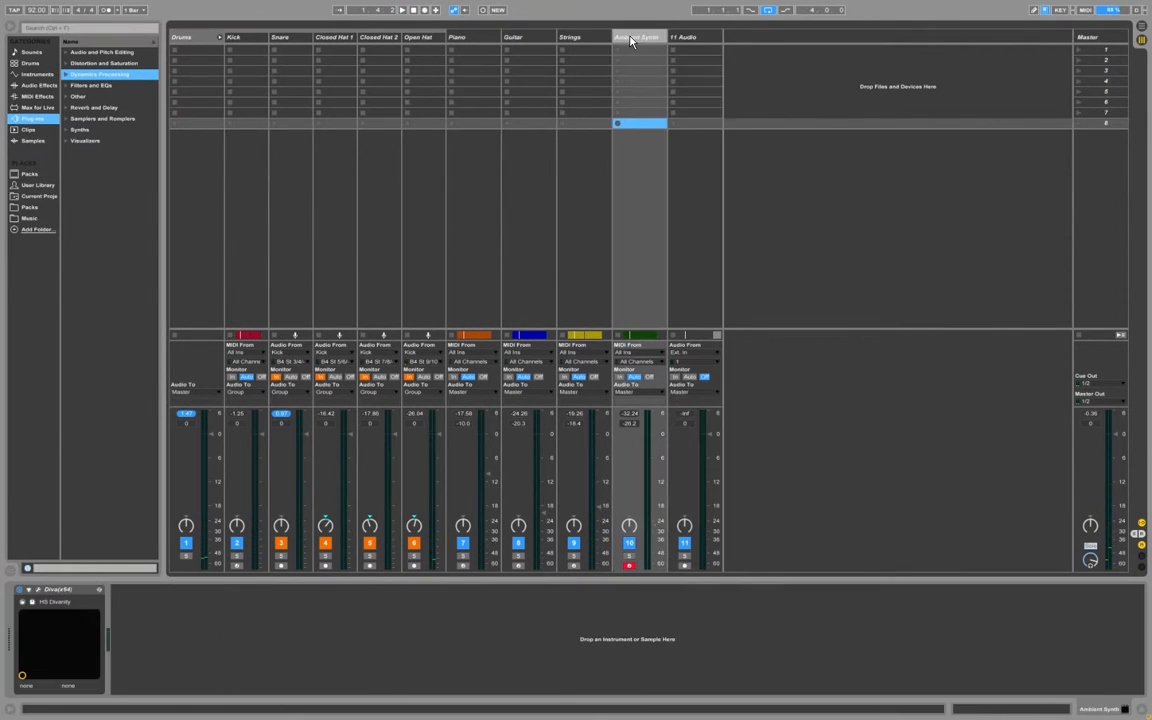
{"action": "key", "text": "Left"}
{"action": "key", "text": "Left"}
{"action": "key", "text": "Left"}
{"action": "key", "text": "Left"}
{"action": "key", "text": "Left"}
{"action": "key", "text": "Left"}
{"action": "key", "text": "Left"}
{"action": "key", "text": "Left"}
{"action": "key", "text": "Left"}
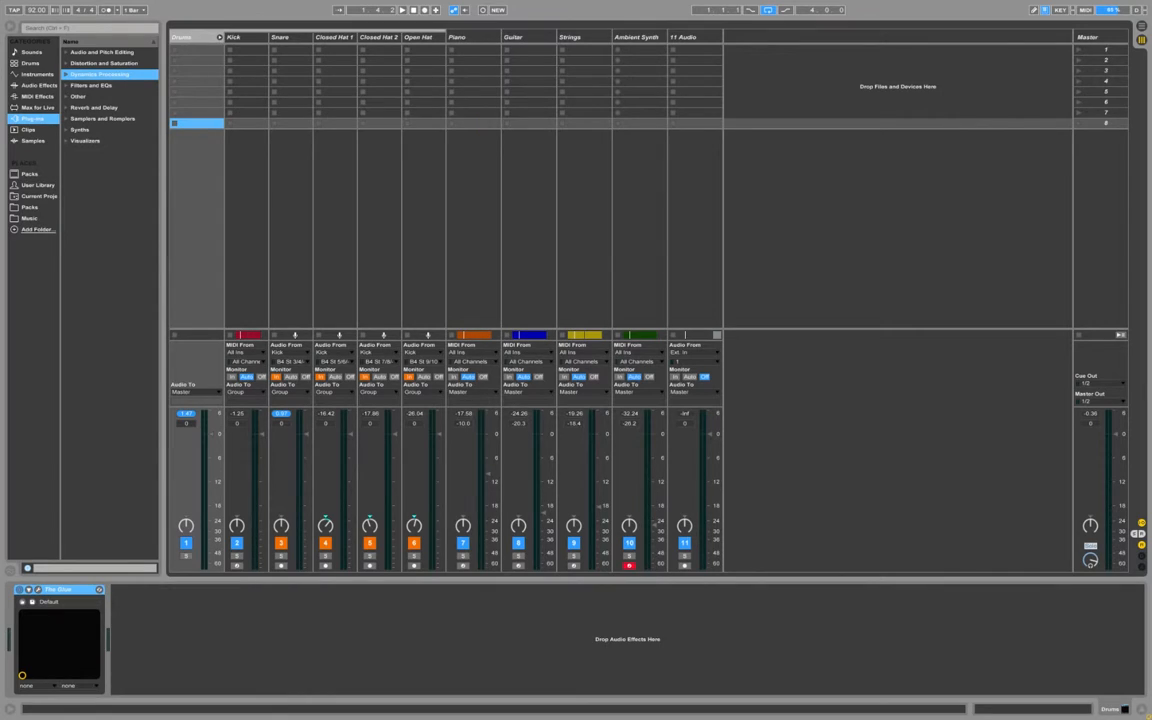